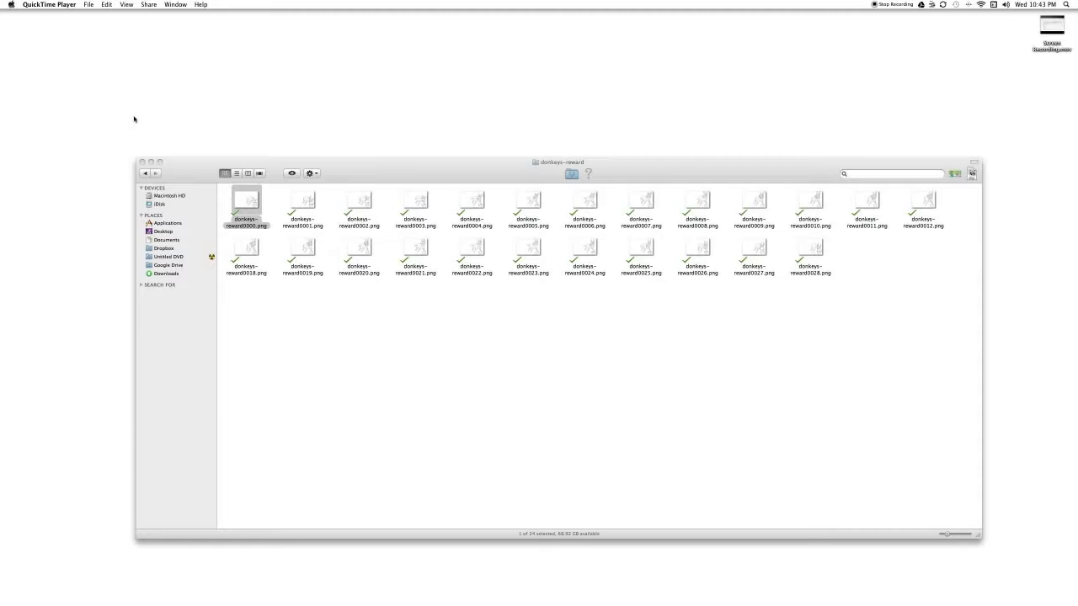
- Open all the donkeys-reward PNG frames together in Preview and flip back and forth through the donkey animation drawings
left_click_drag(222, 190, 974, 308)
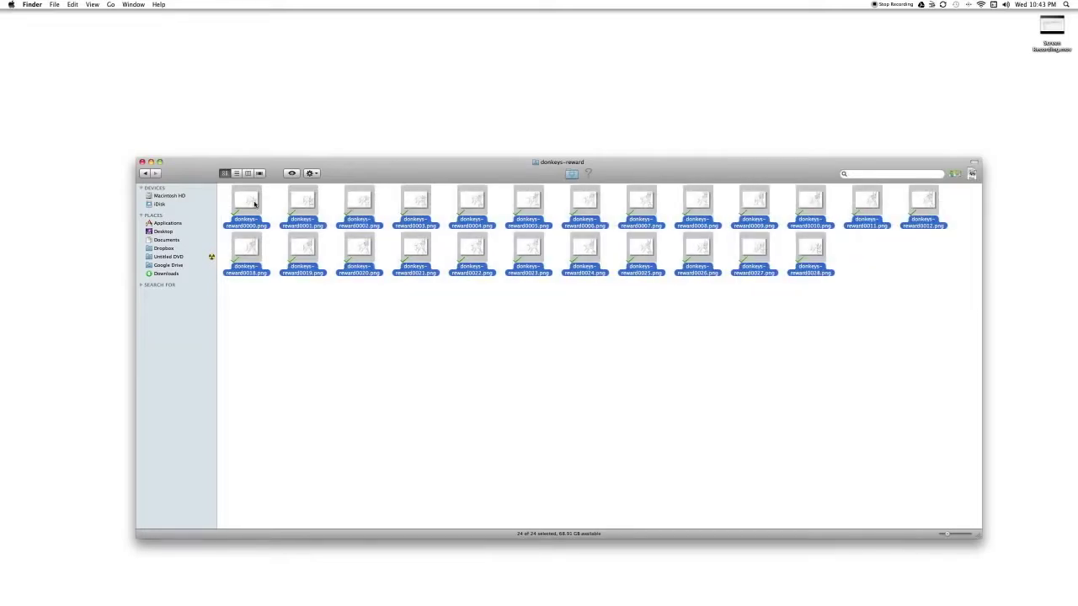
double_click(254, 203)
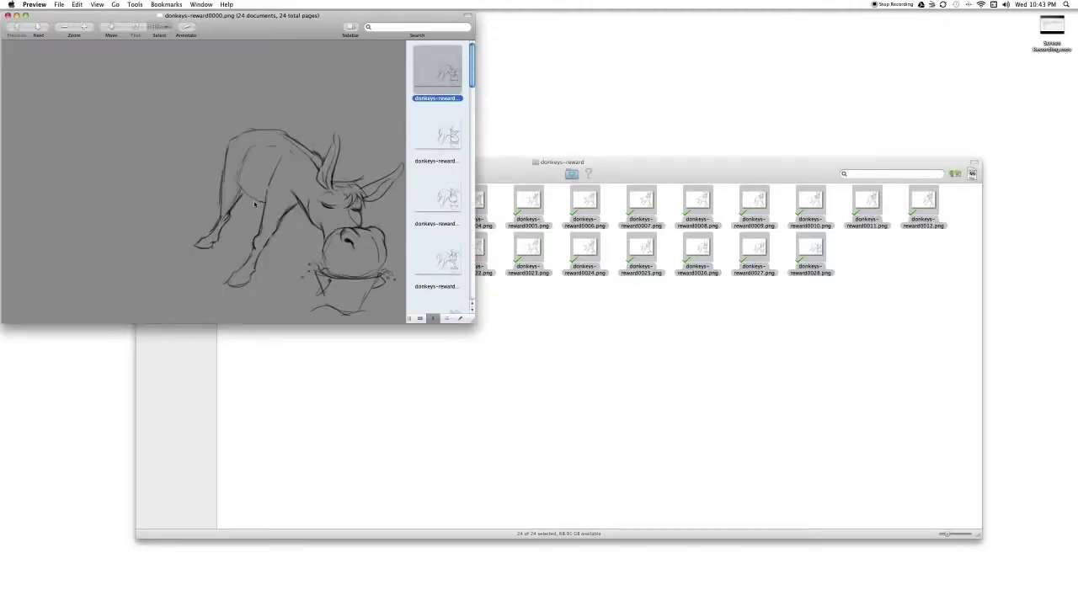
key("Down")
key("Down")
key("Down")
key("Down")
key("Down")
key("Down")
key("Down")
key("Down")
key("Down")
key("Down")
key("Down")
key("Down")
key("Down")
key("Down")
key("Down")
key("Down")
key("Down")
key("Down")
key("Down")
key("Down")
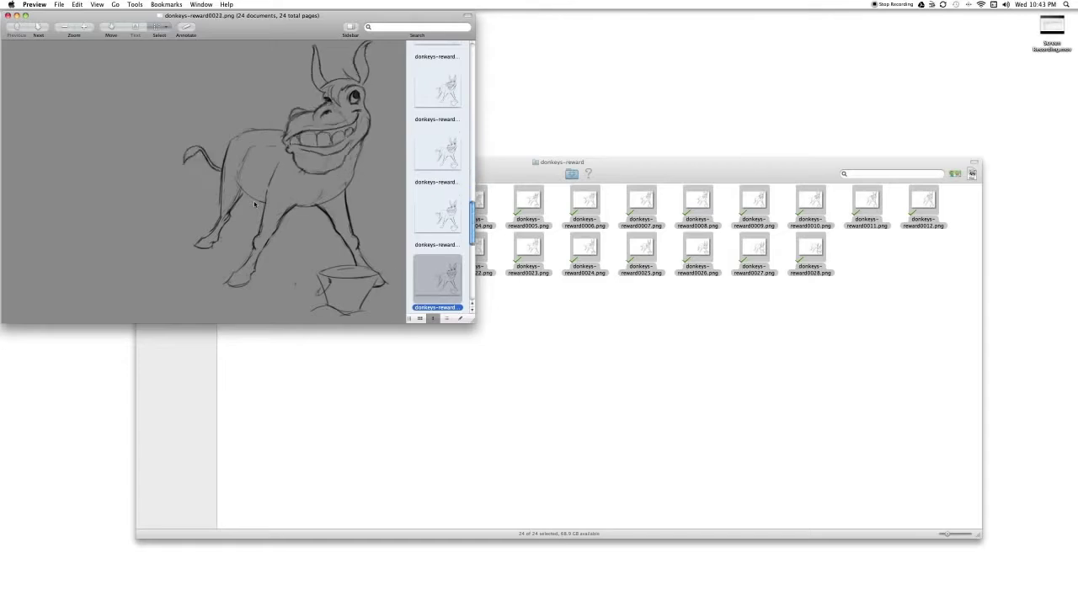
key("Up")
key("Up")
key("Up")
key("Up")
key("Up")
key("Up")
key("Up")
key("Up")
key("Up")
key("Up")
key("Up")
key("Up")
key("Up")
key("Up")
key("Up")
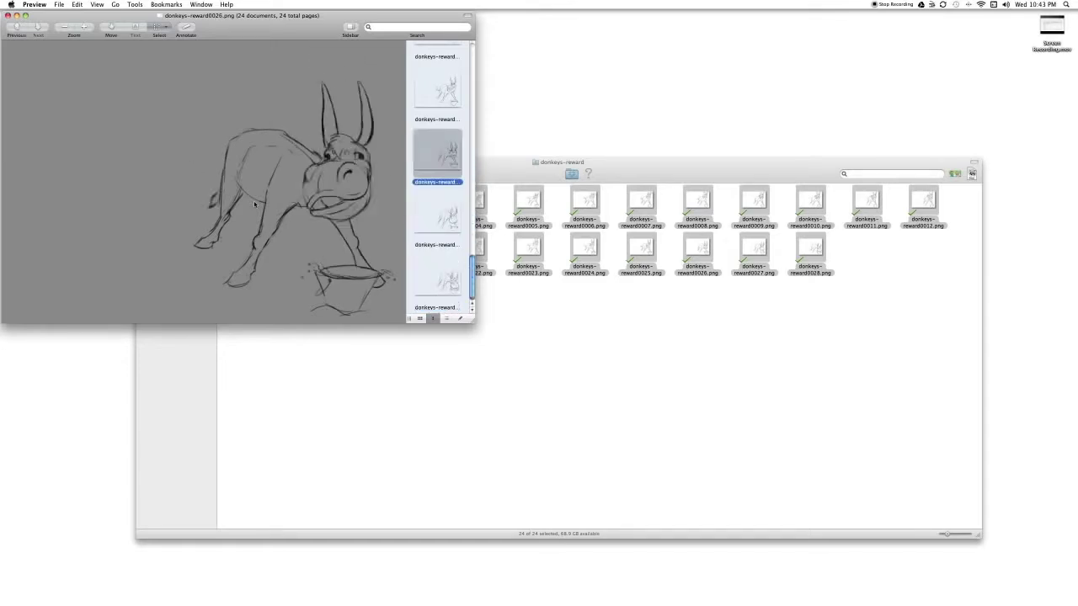
key("Up")
key("Up")
key("Up")
key("Up")
key("Up")
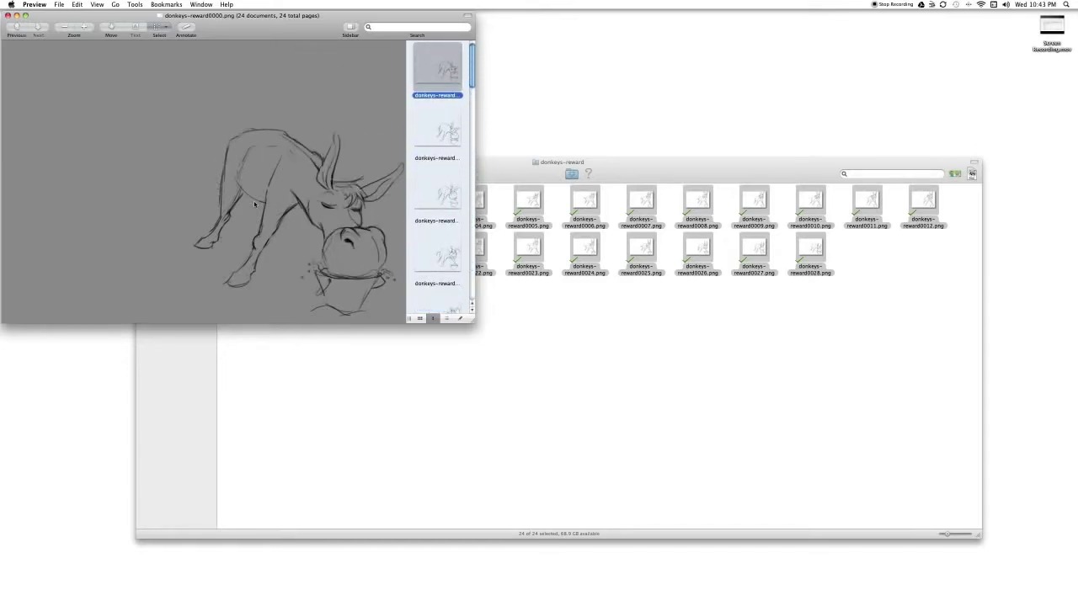
key("Down")
key("Down")
key("Down")
key("Down")
key("Down")
key("Down")
key("Down")
key("Down")
key("Down")
key("Down")
key("Down")
key("Down")
key("Down")
key("Down")
key("Down")
key("Down")
key("Down")
key("Down")
key("Down")
key("Down")
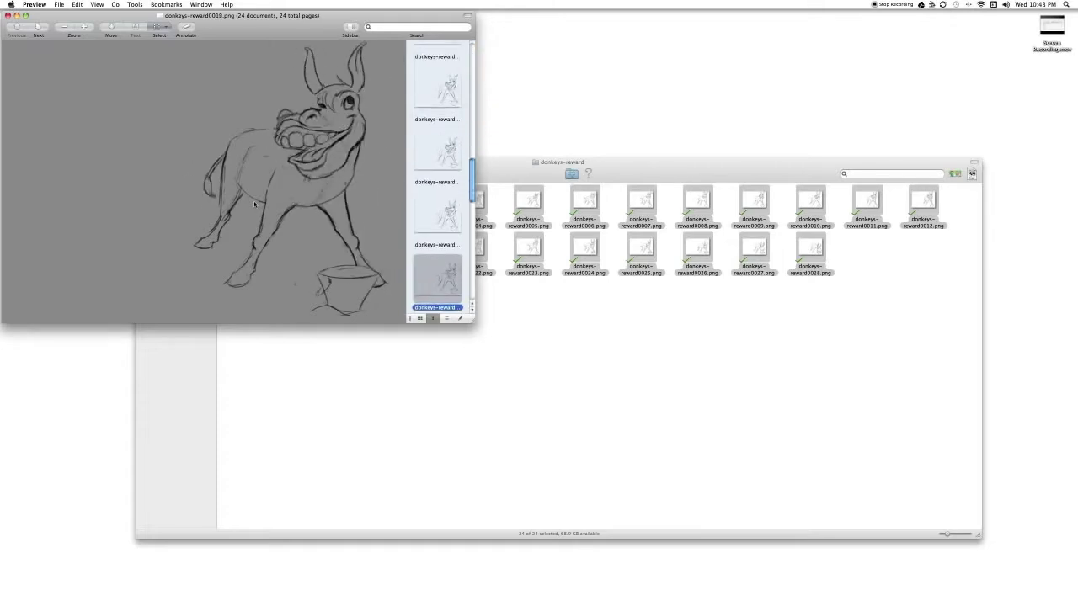
left_click(7, 16)
- Switch to Illustrator and create a new document 960 px wide and 672 px high
mouse_move(704, 603)
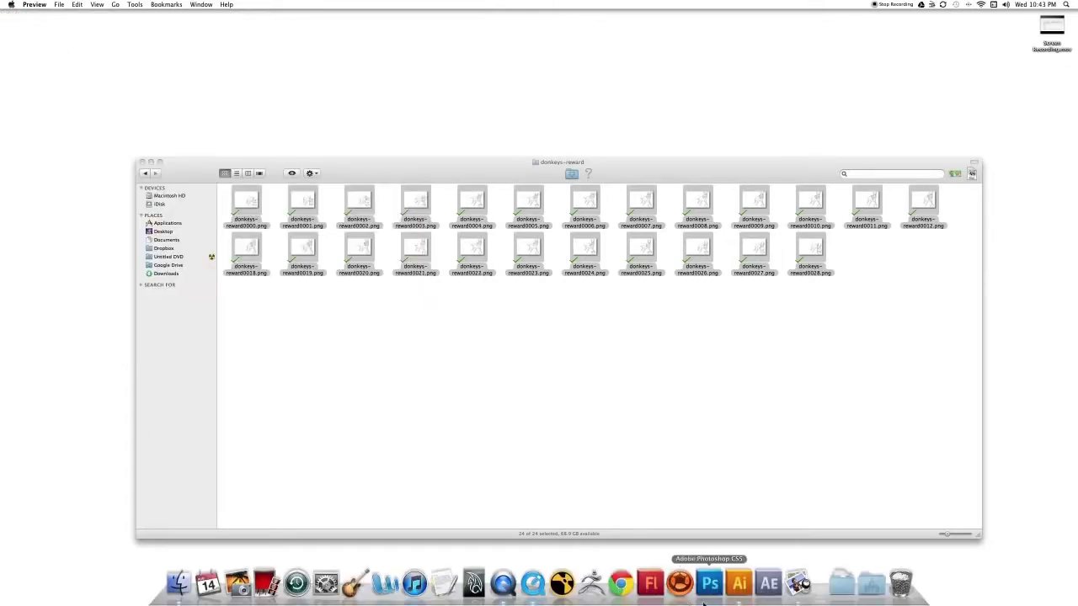
left_click(739, 583)
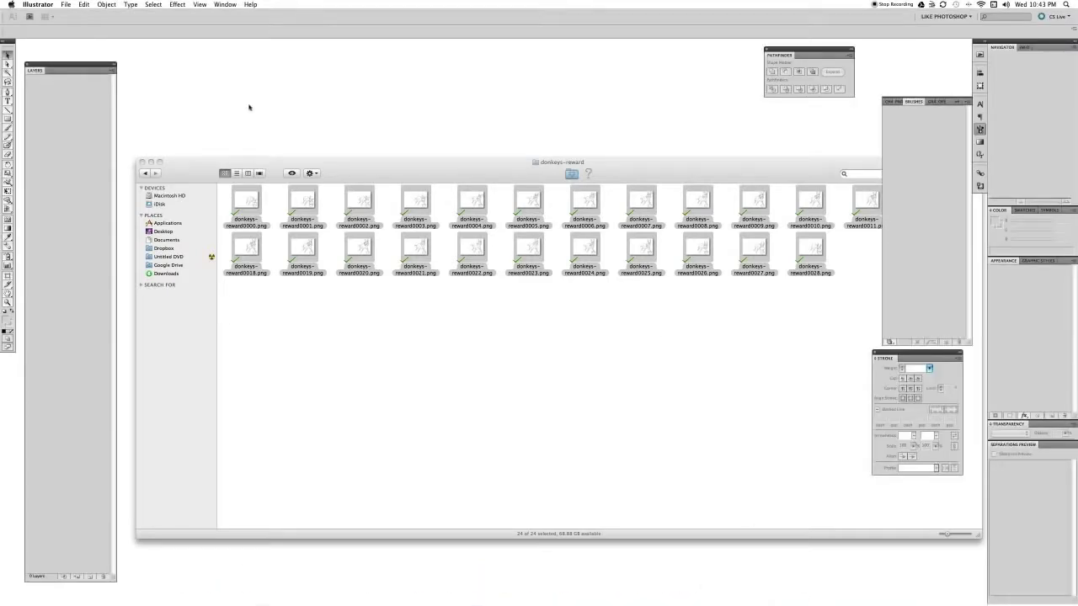
left_click(64, 4)
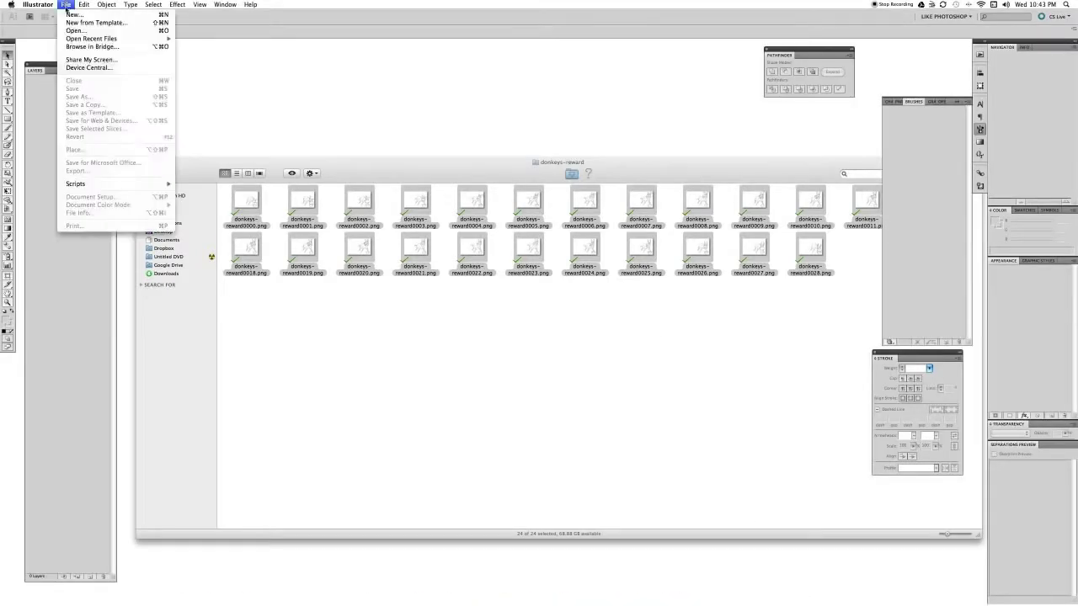
left_click(71, 14)
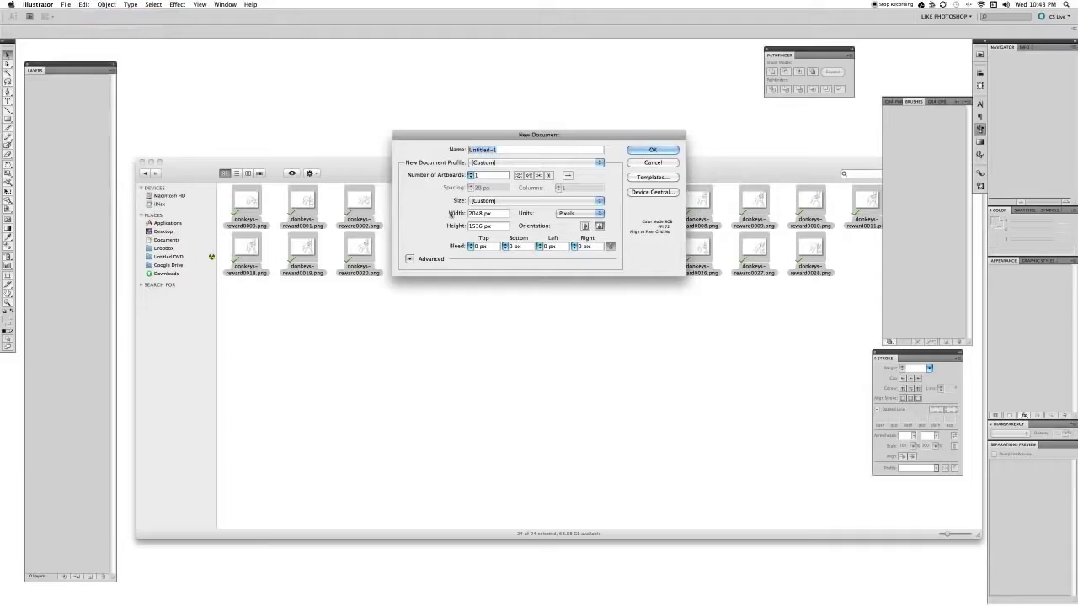
left_click(478, 213)
type("960 px")
key("Tab")
key("Up")
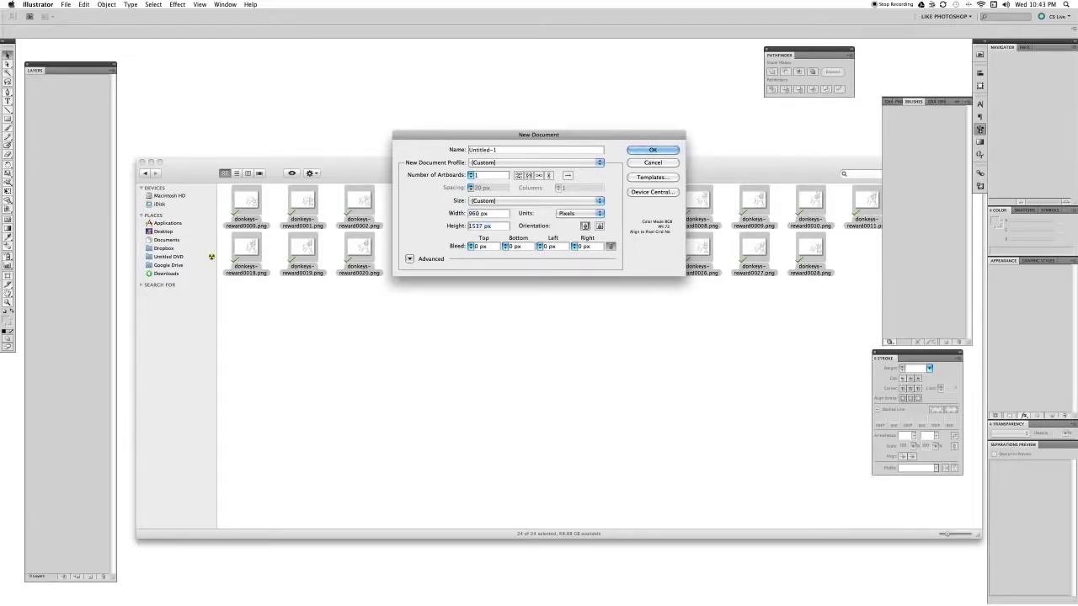
key("BackSpace")
type("672")
left_click(653, 150)
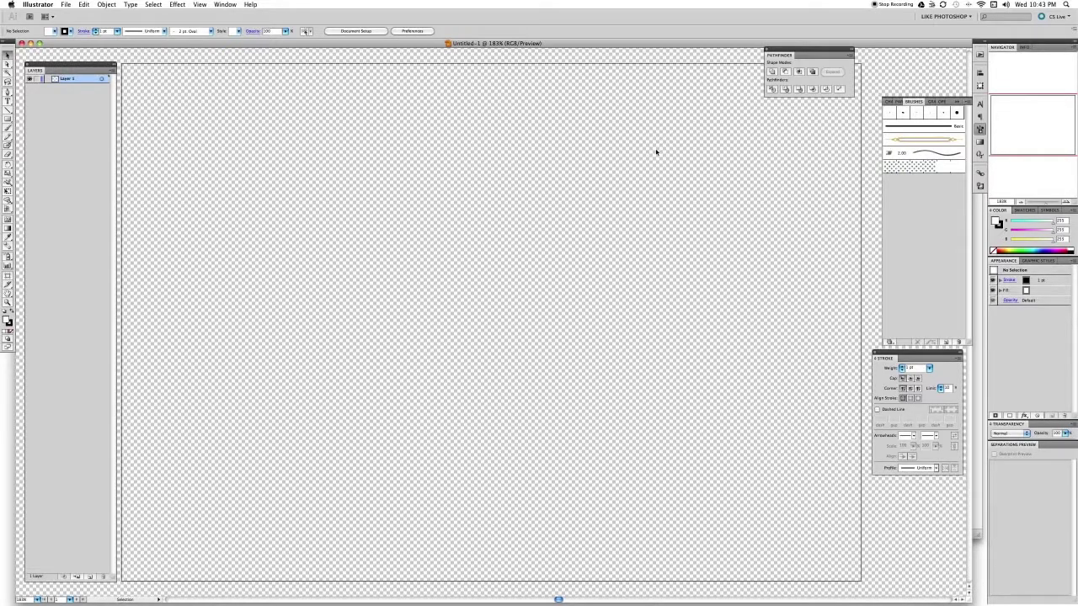
- Place donkeys-reward0000.png as a linked image from the donkeys-reward folder inside Donkeys on Google Drive
key("shift")
key("super+shift+p")
left_click(476, 61)
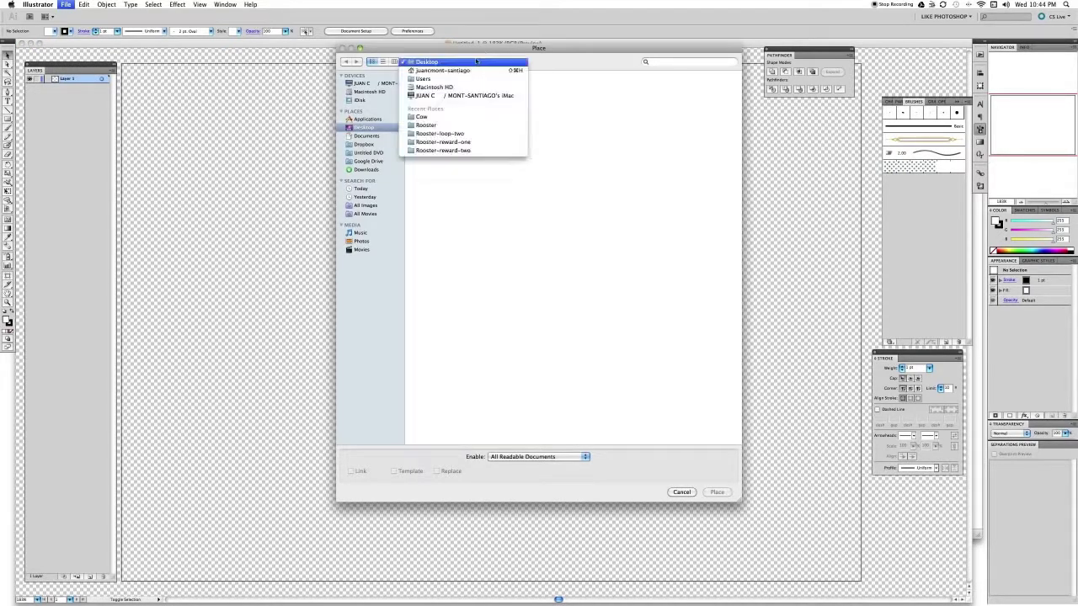
left_click(363, 170)
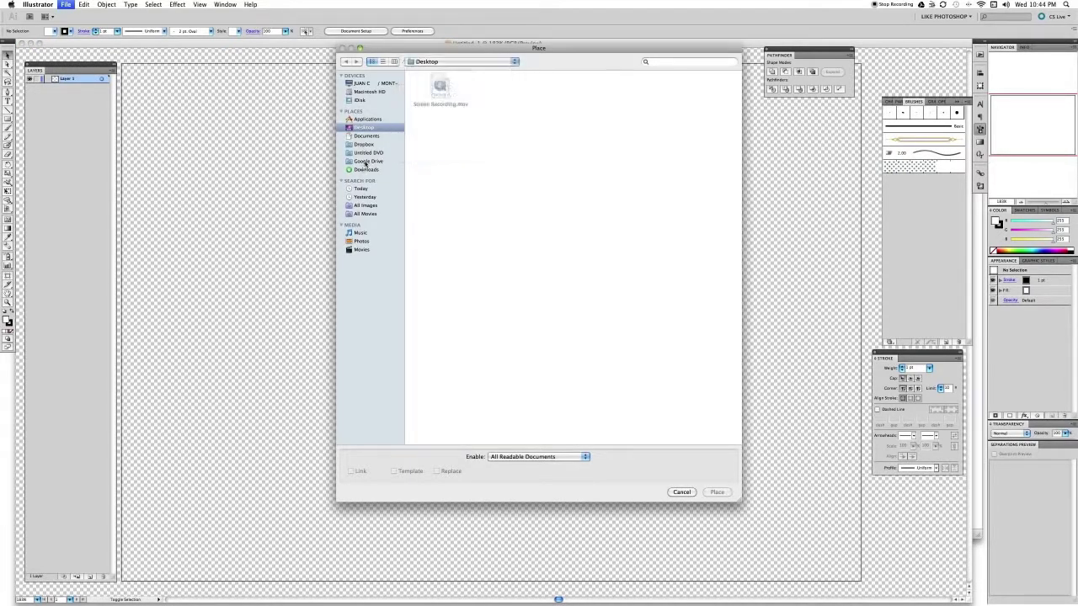
left_click(365, 160)
double_click(532, 179)
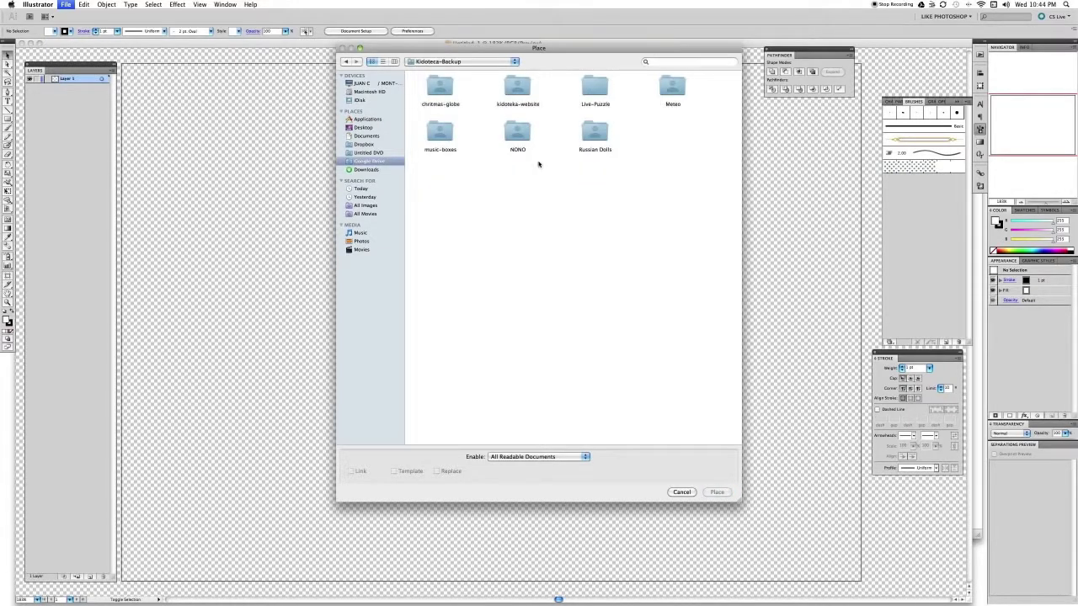
double_click(591, 85)
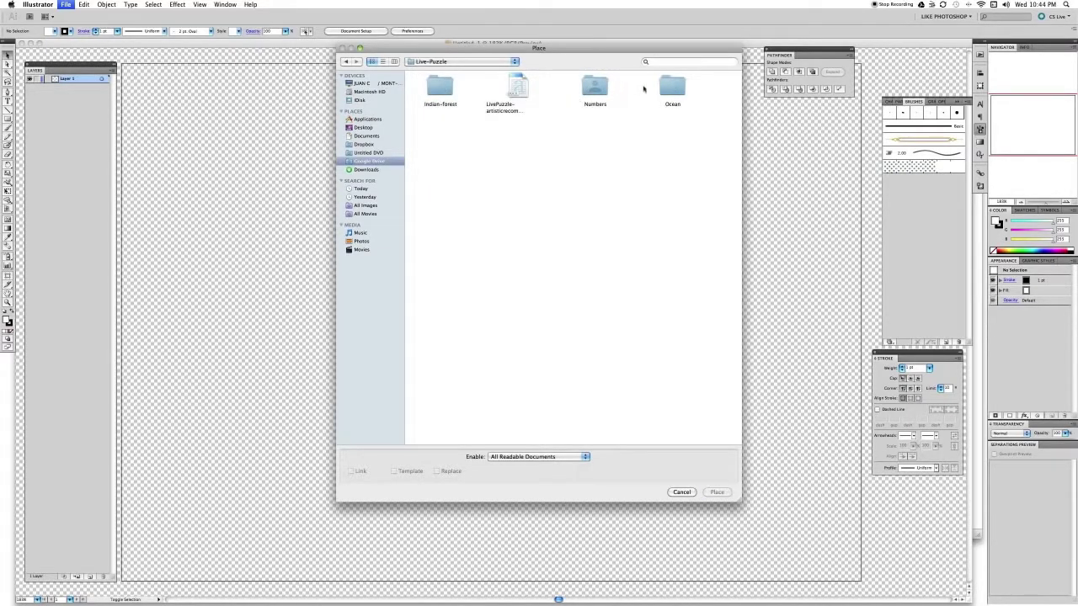
double_click(594, 87)
left_click(682, 88)
double_click(684, 87)
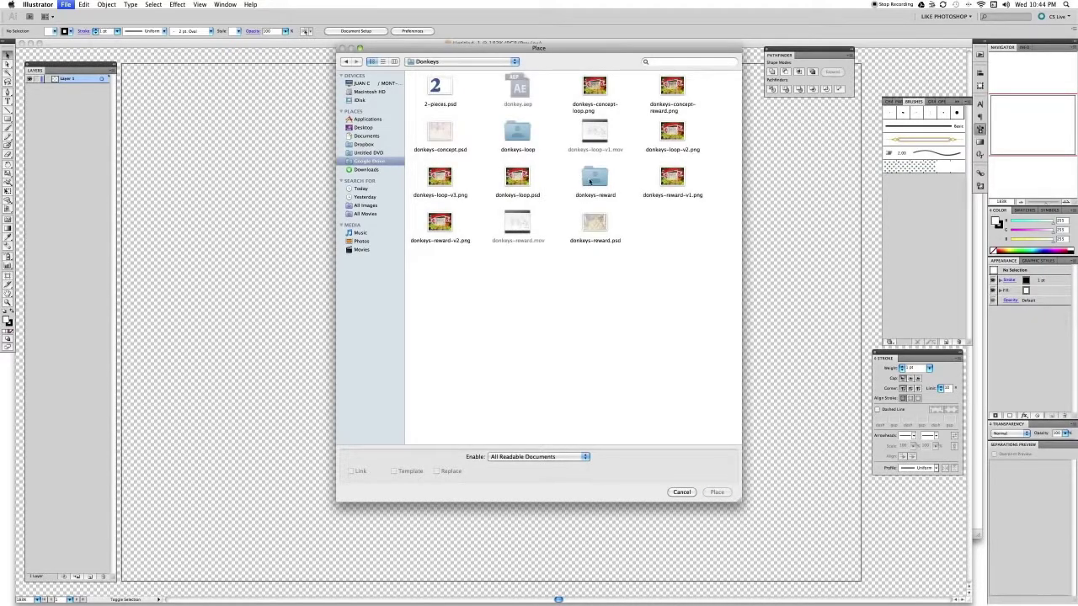
double_click(590, 180)
left_click(439, 86)
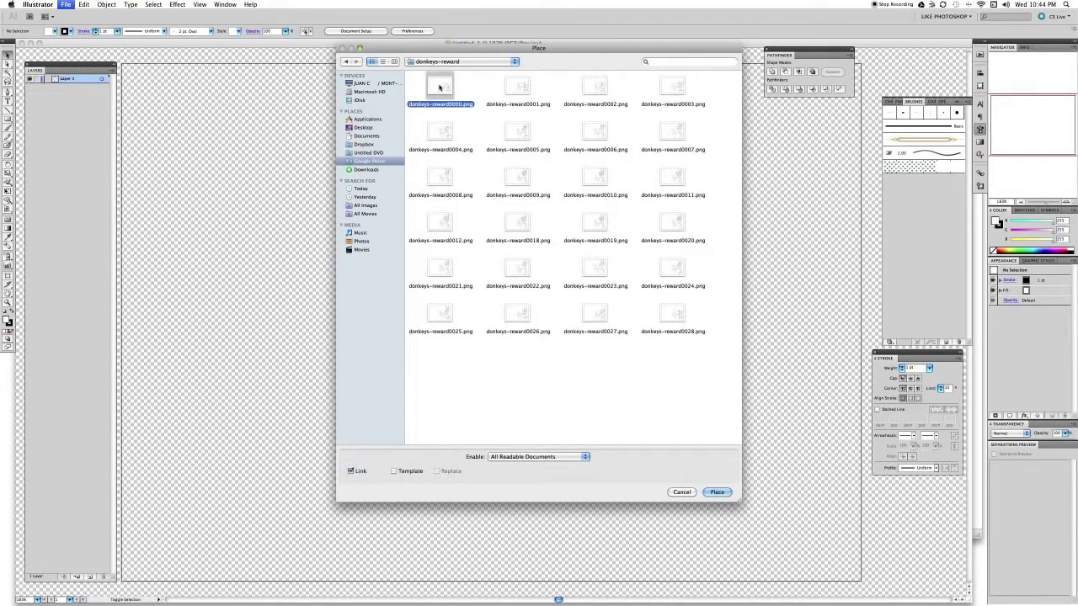
double_click(439, 87)
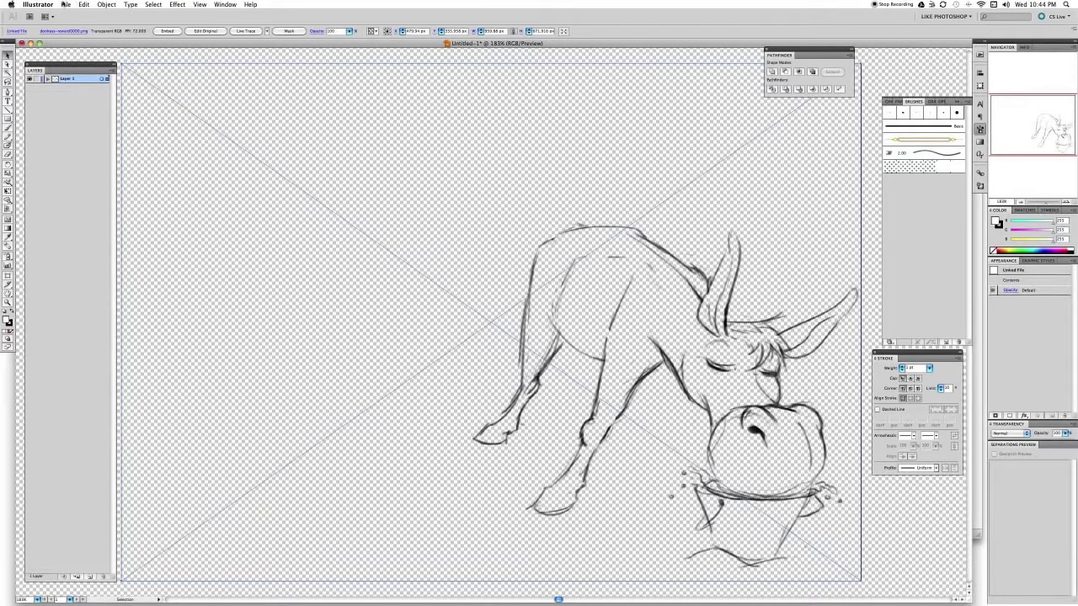
- Place donkeys-reward0001.png and donkeys-reward0002.png as linked images over the first frame
left_click(65, 4)
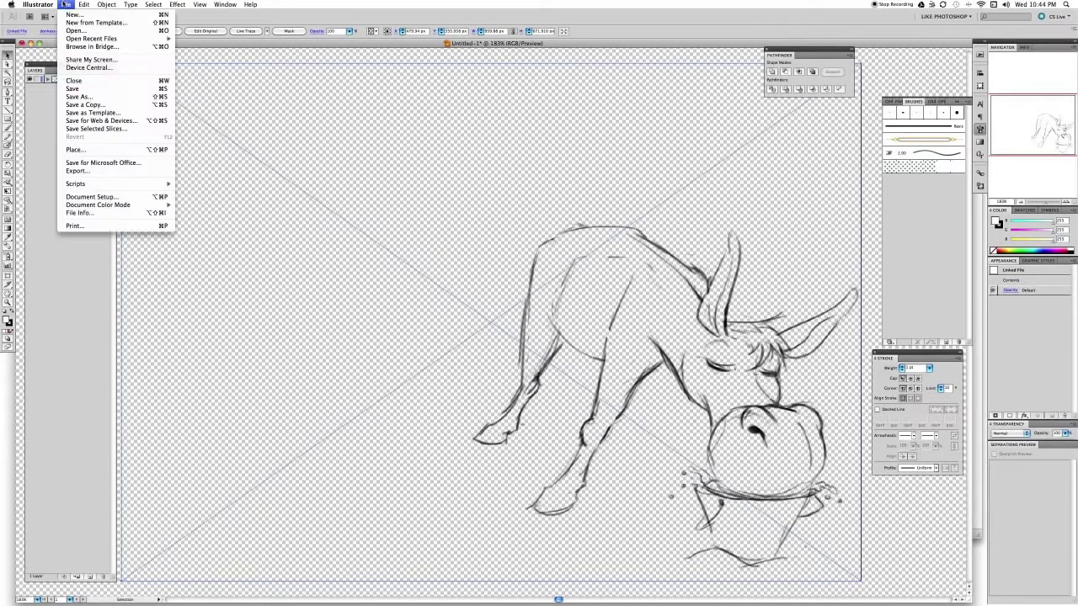
left_click(97, 151)
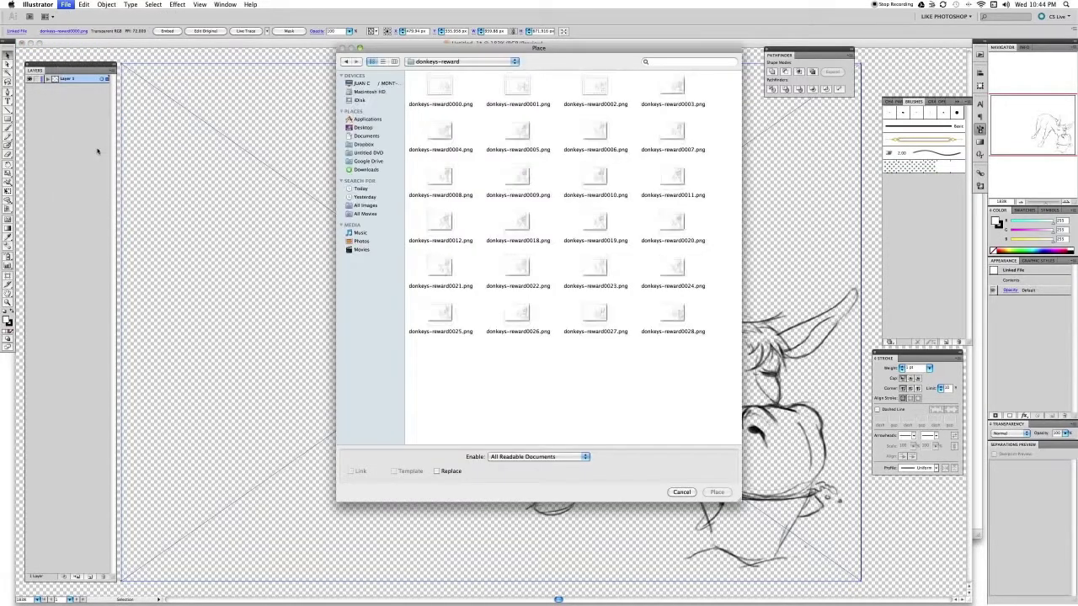
left_click(516, 83)
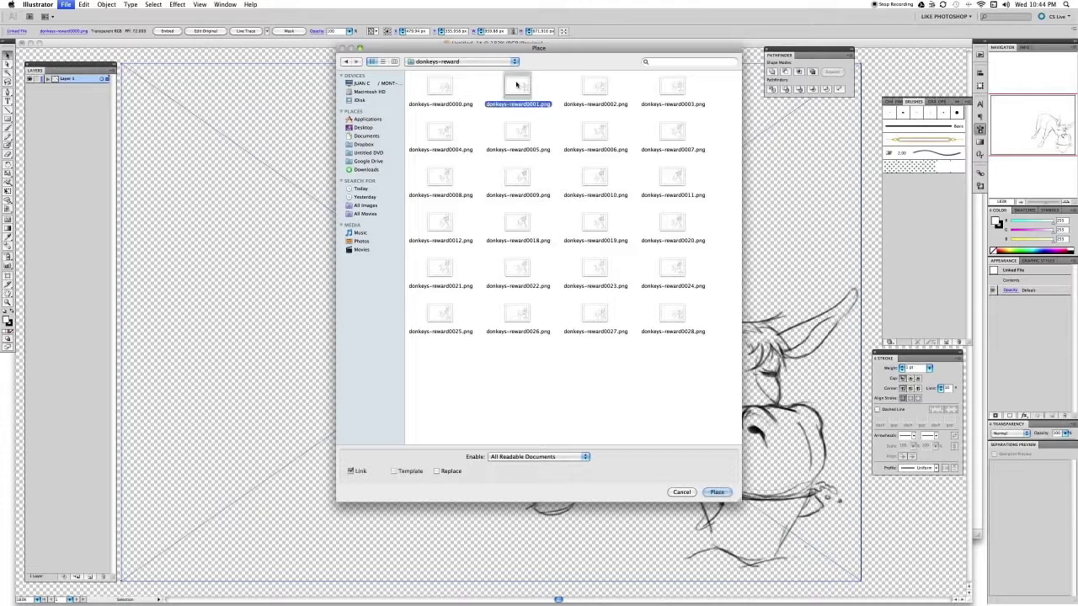
double_click(517, 83)
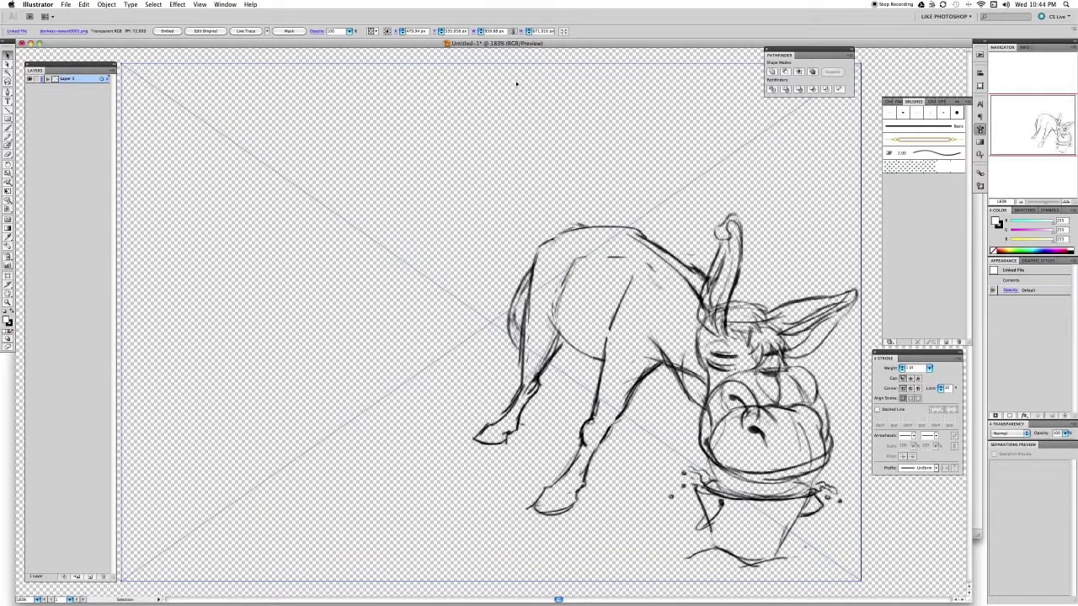
key("super+shift+p")
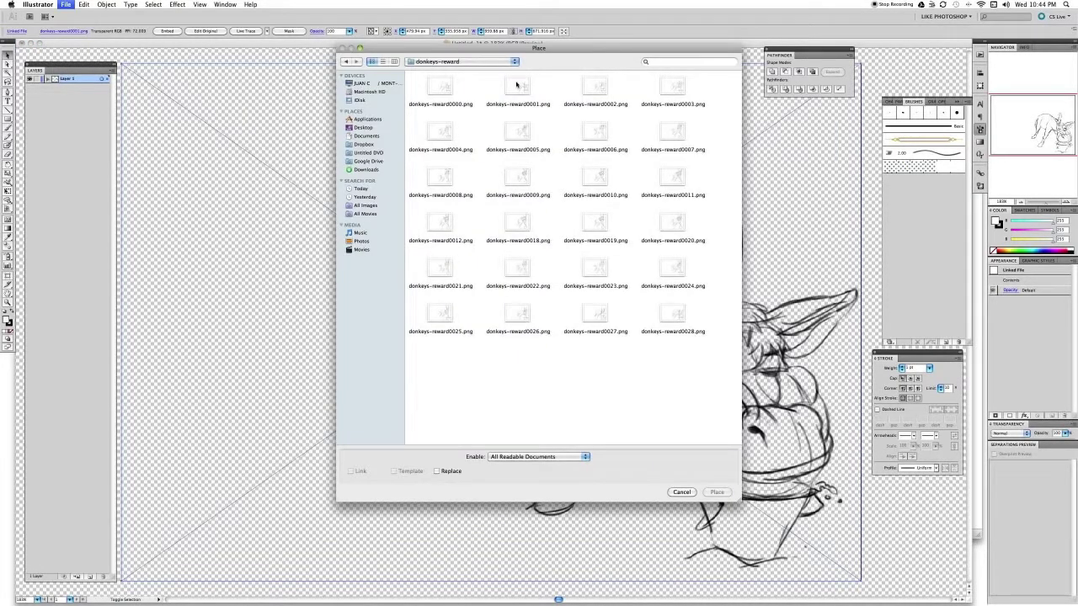
left_click(590, 86)
double_click(590, 87)
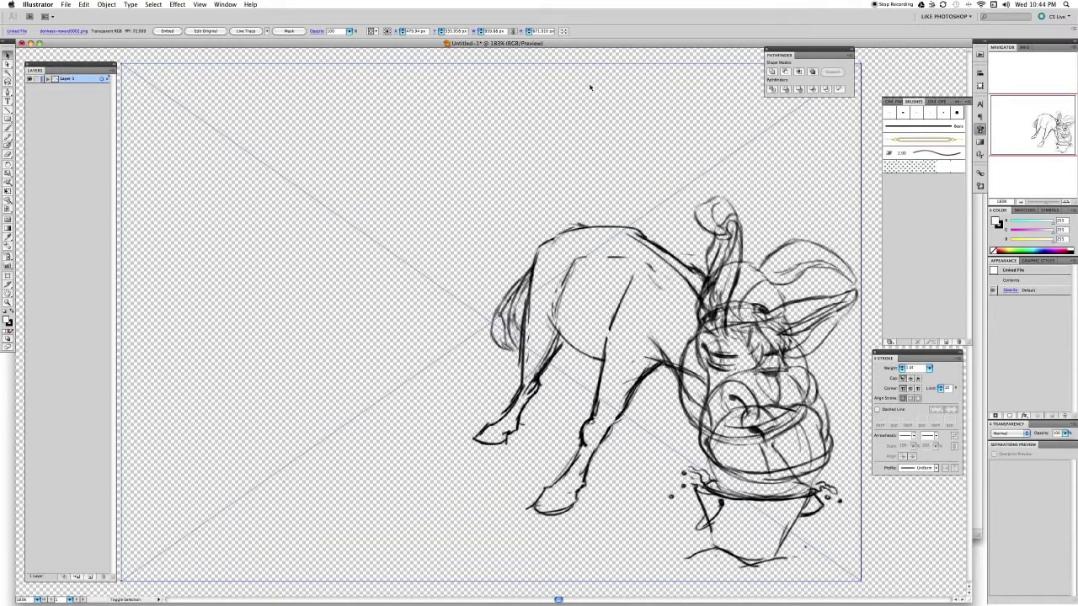
- Place donkeys-reward0003.png and donkeys-reward0004.png as linked images on the same artboard
key("super+shift+p")
left_click(681, 90)
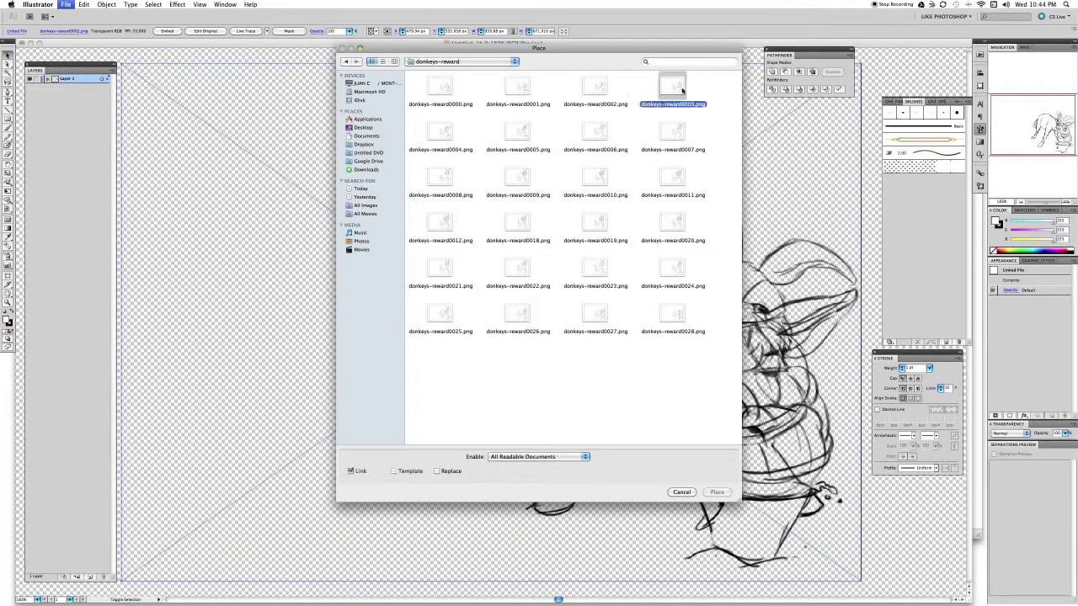
double_click(681, 89)
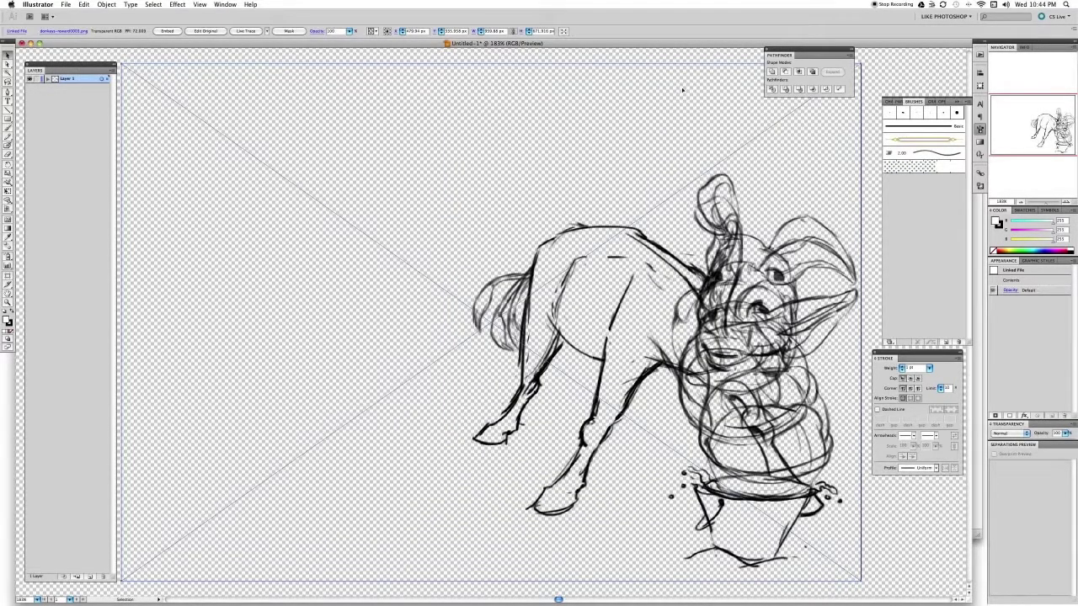
key("super+shift+p")
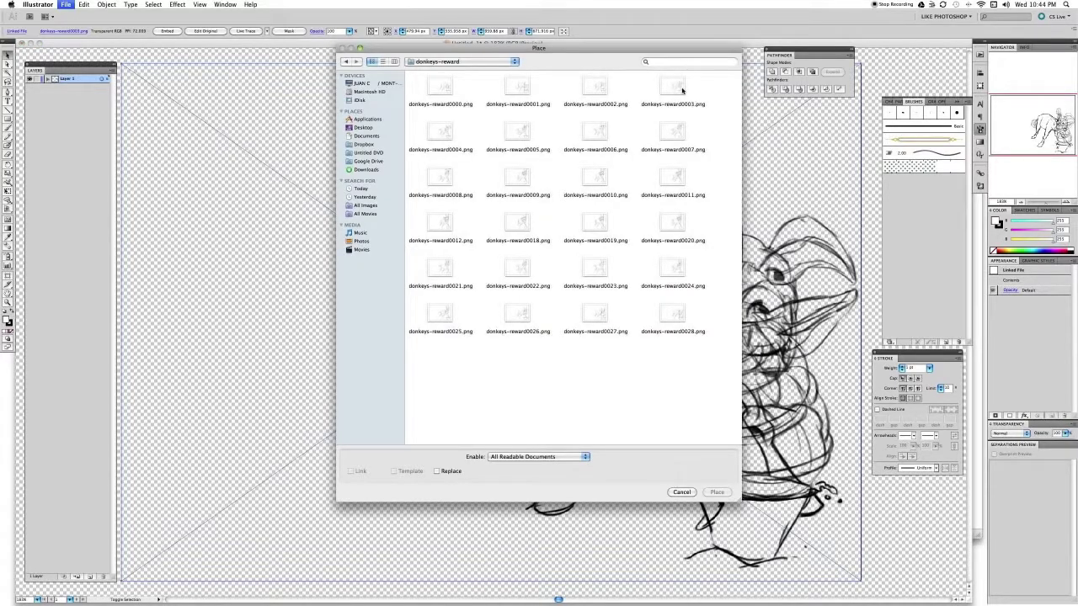
left_click(447, 132)
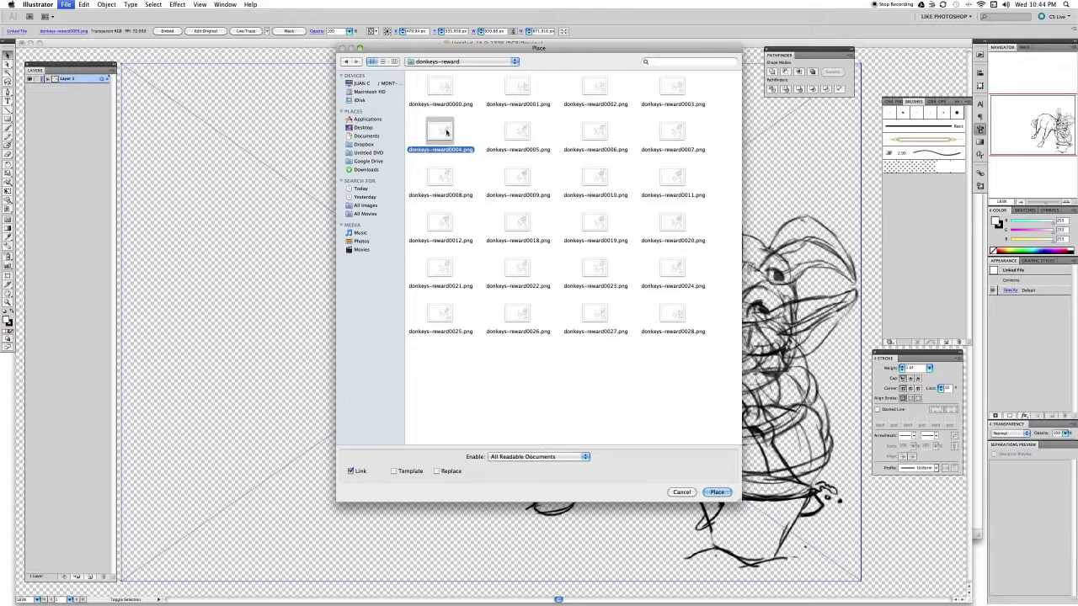
double_click(447, 132)
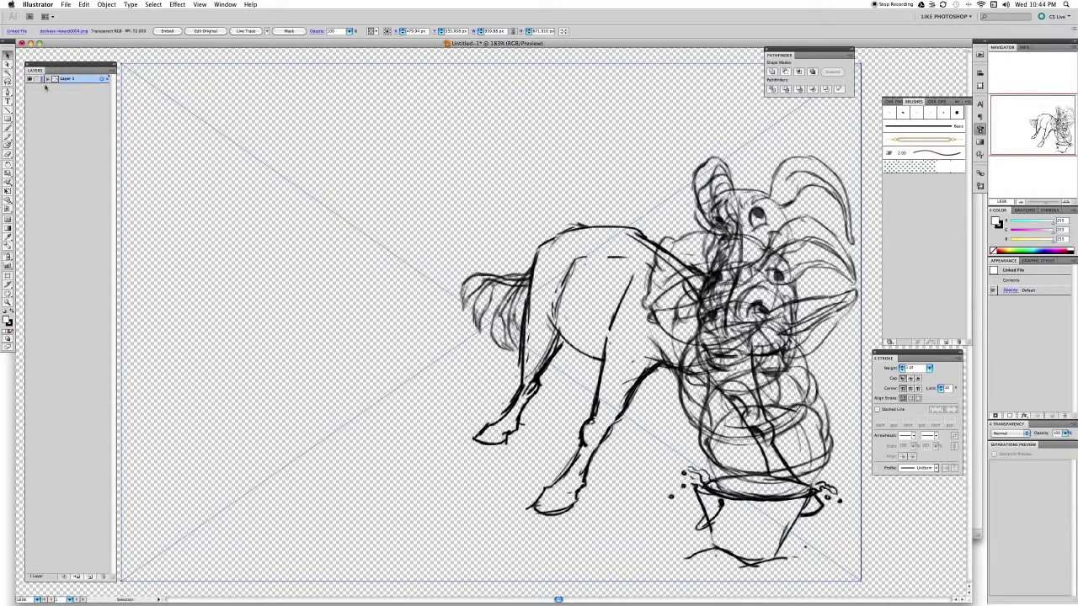
- Expand Layer 1, select all five linked images in it and lower their opacity to about 44%
left_click(47, 79)
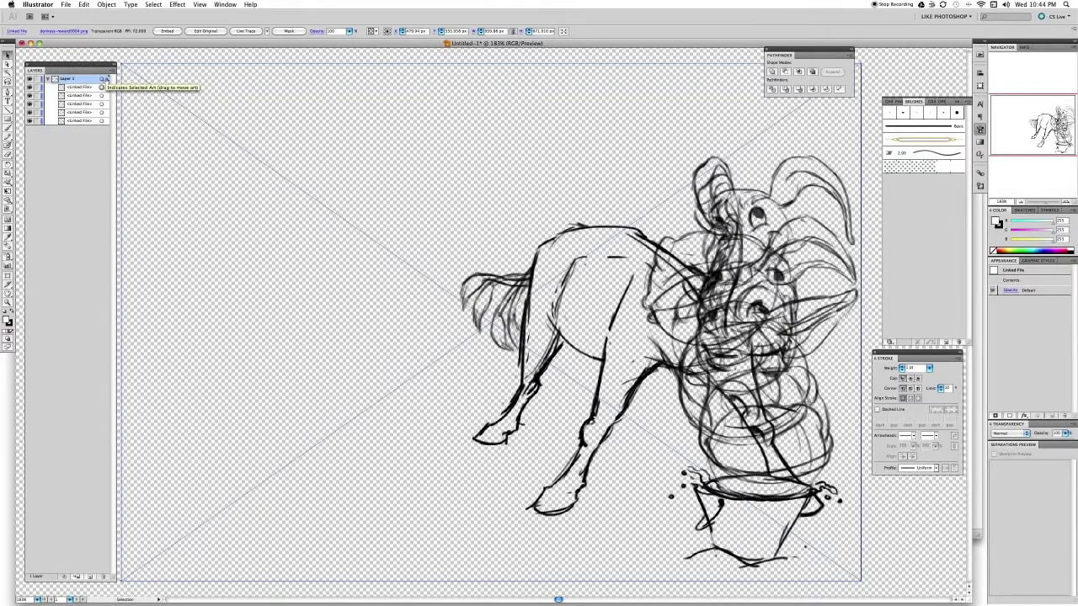
left_click(104, 78)
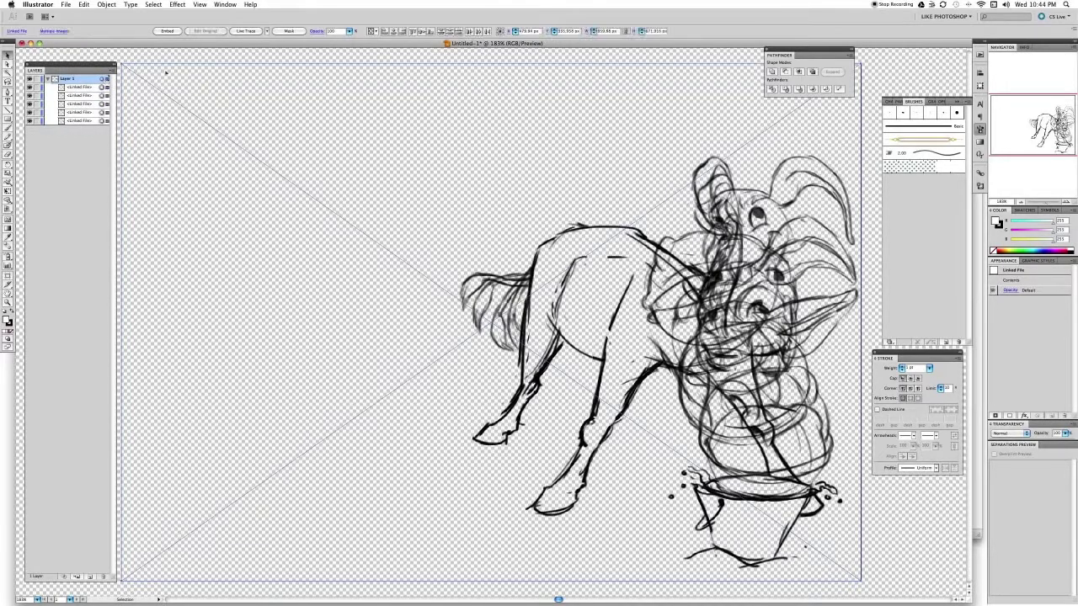
left_click(351, 31)
left_click_drag(335, 40, 325, 41)
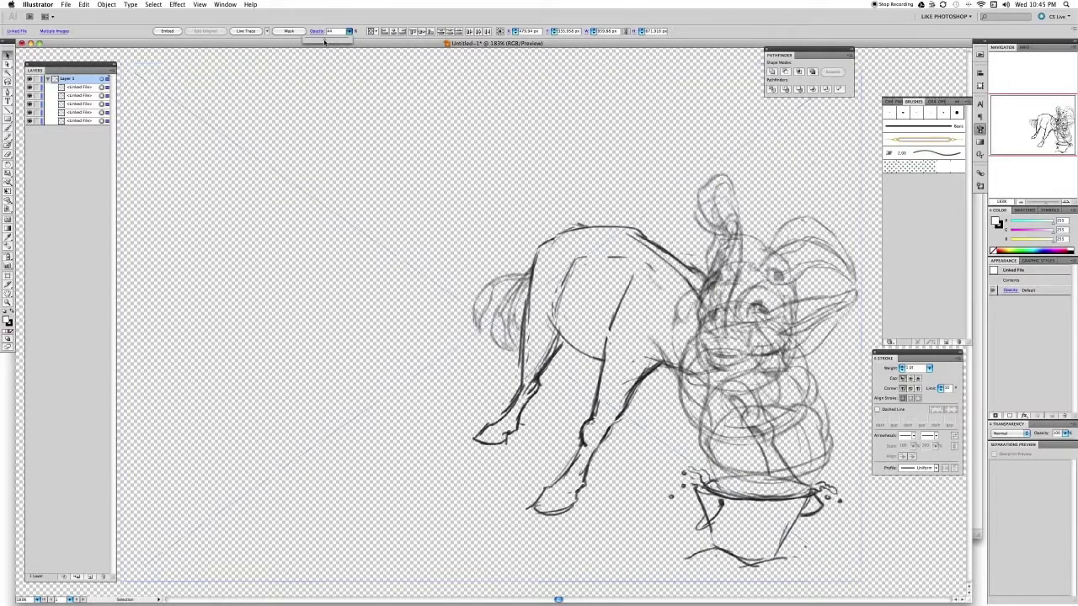
left_click(37, 80)
left_click(37, 79)
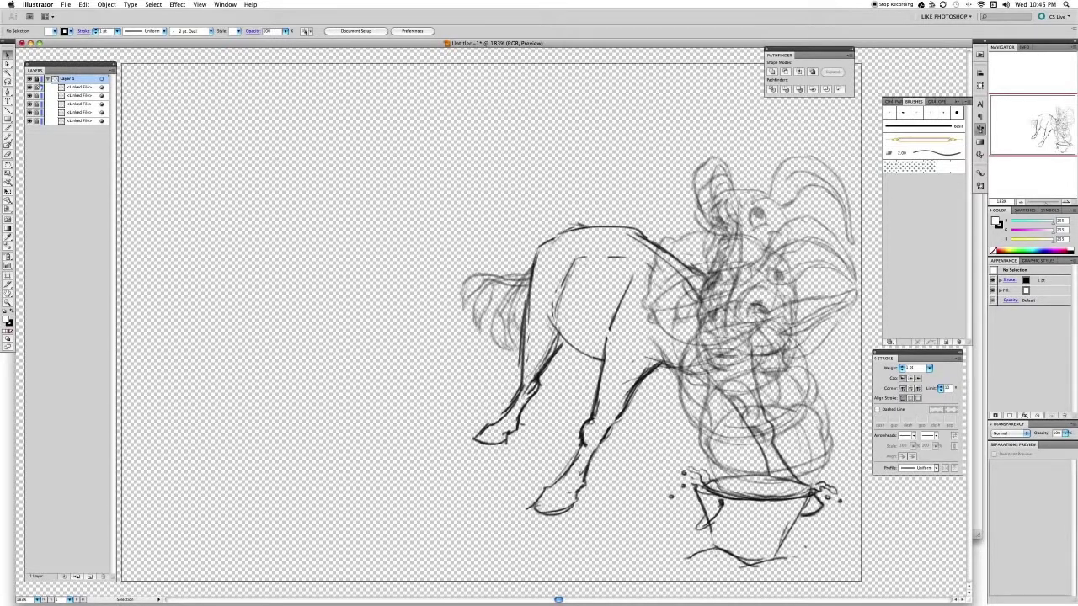
left_click(36, 78)
- Hide the upper four linked images in Layer 1, keeping only the bottommost donkey frame visible
left_click(30, 88)
left_click(30, 88)
left_click_drag(31, 87, 34, 121)
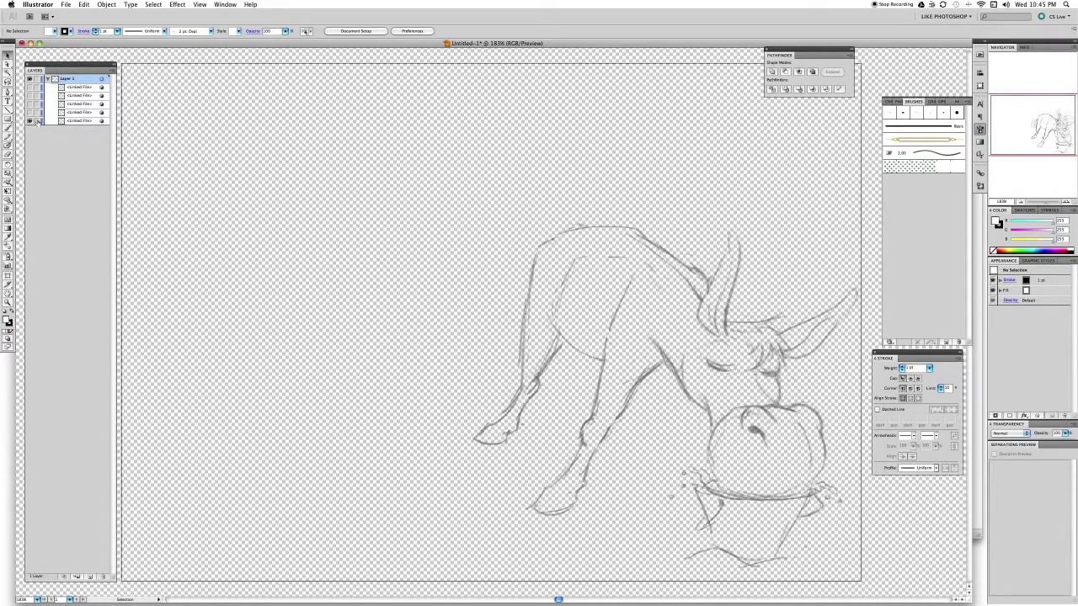
- Lock the visible bottommost linked image and Layer 1, and add a new layer above them
left_click(38, 122)
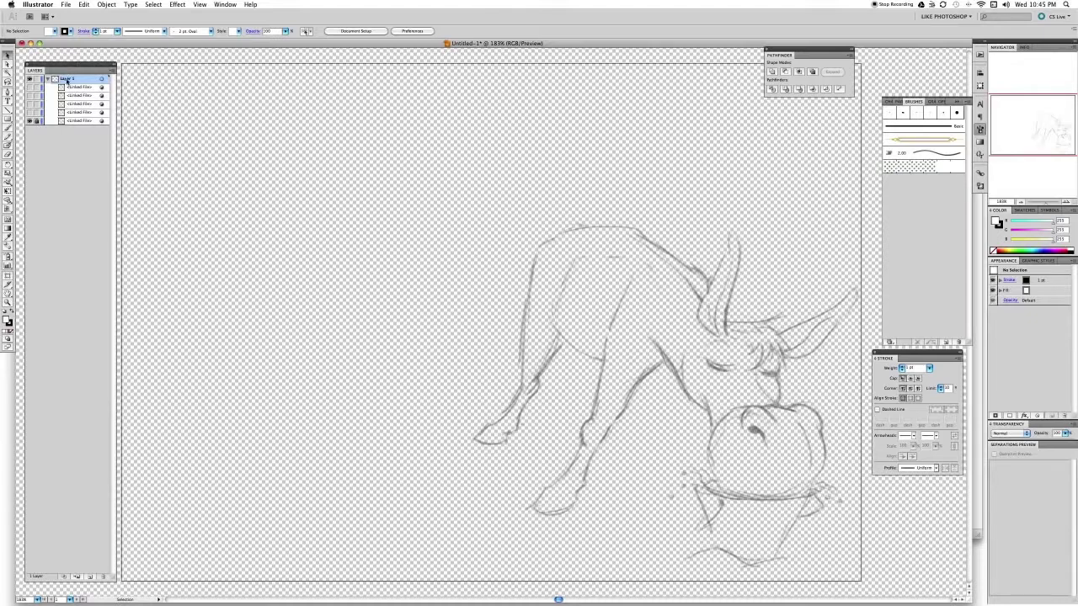
left_click(36, 79)
key("super+l")
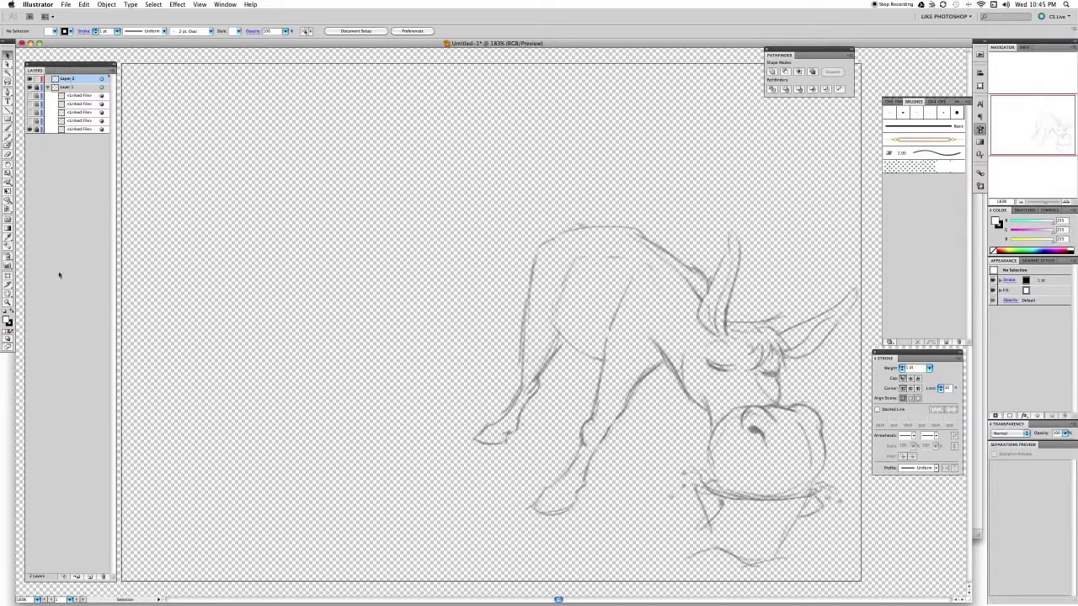
- Draw a white rectangle without a stroke covering the whole artboard on the new layer
left_click(11, 323)
left_click(11, 332)
left_click(7, 321)
key("m")
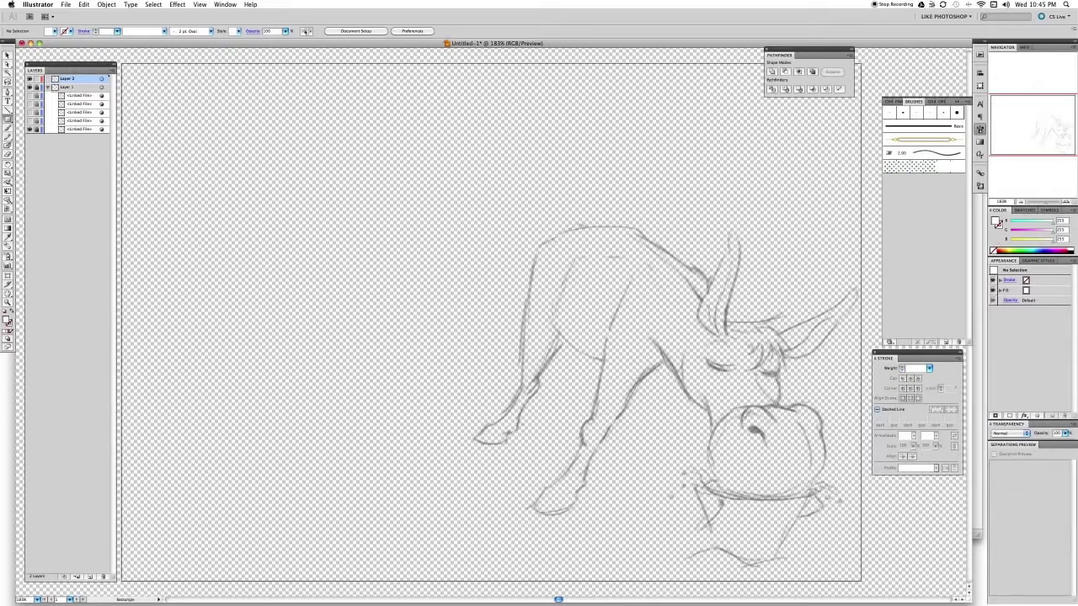
mouse_move(120, 60)
left_mouse_down()
mouse_move(832, 541)
mouse_move(860, 581)
left_mouse_up()
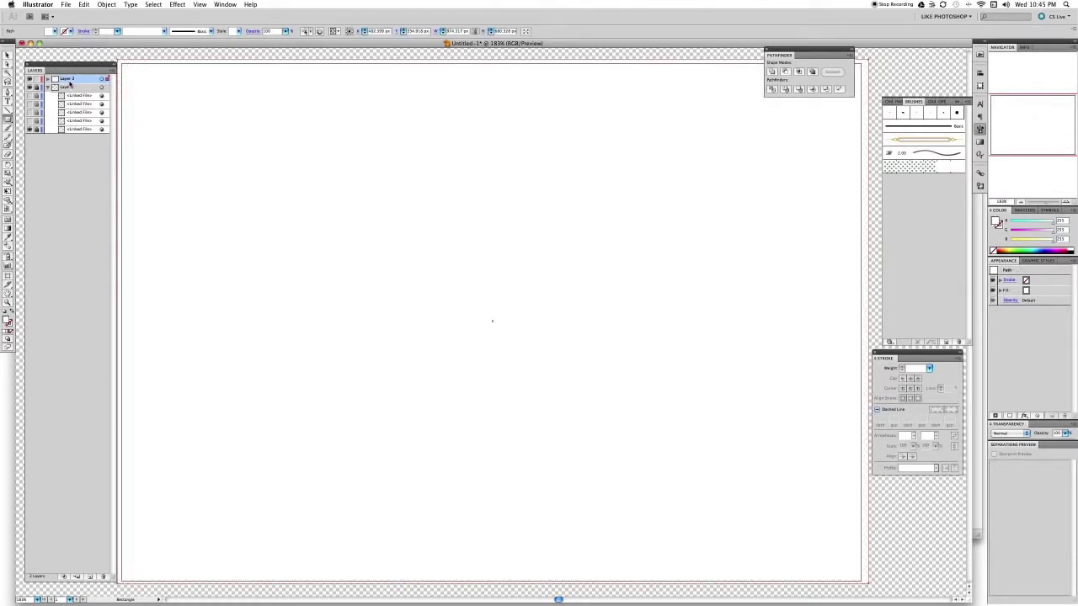
- Move Layer 2 with the white rectangle below Layer 1 and lock it, leaving Layer 1 expanded
left_click_drag(70, 80, 72, 139)
left_click_drag(61, 82, 61, 134)
left_click_drag(52, 87, 63, 138)
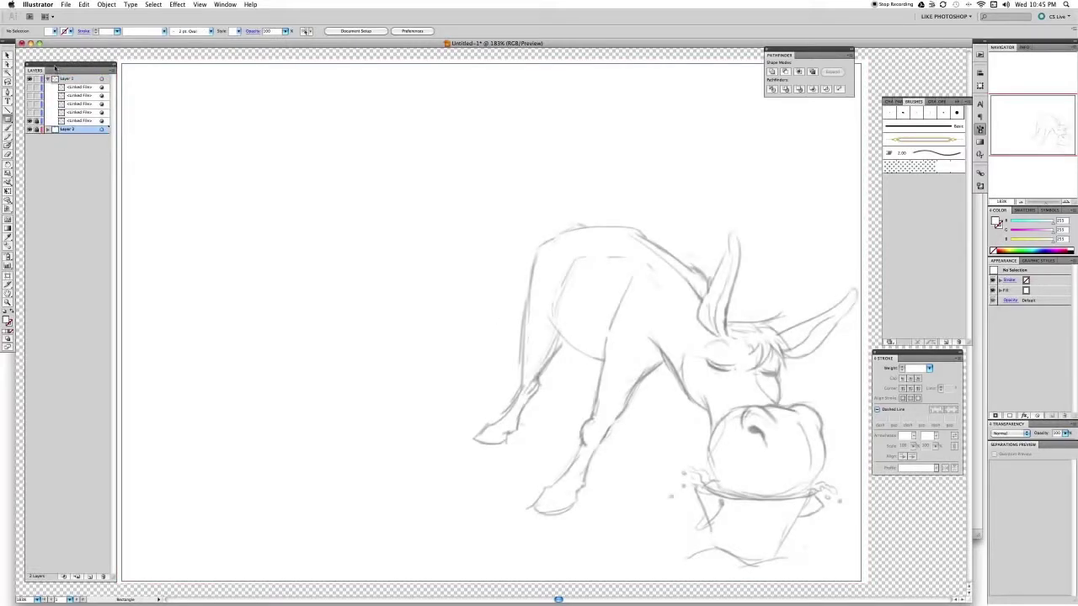
left_click(48, 79)
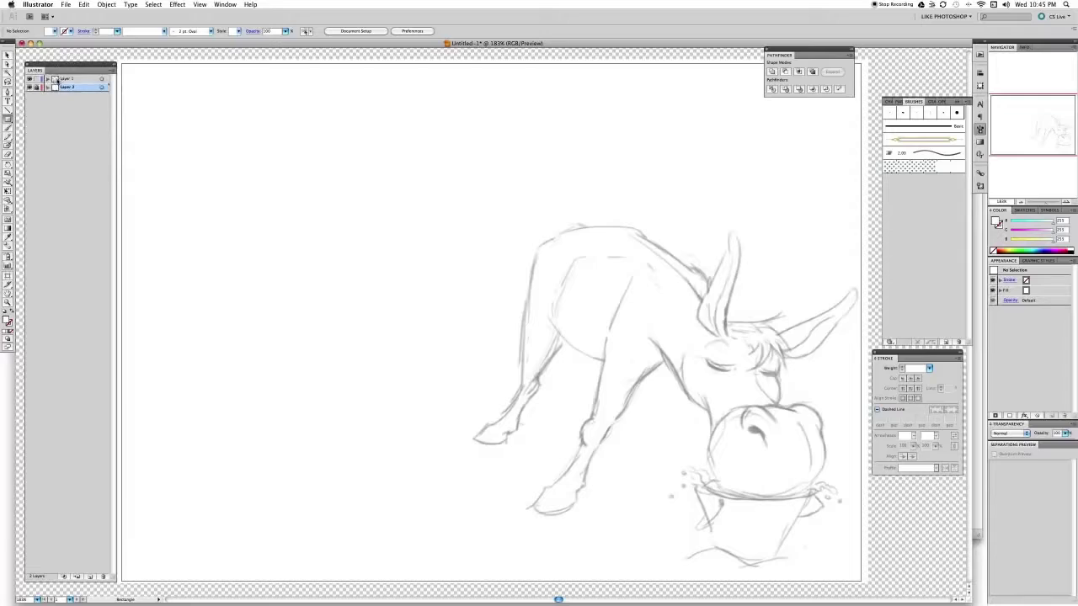
left_click(48, 78)
- Add a new layer above Layer 1 and name it donkey-1
left_click(73, 79)
key("super+l")
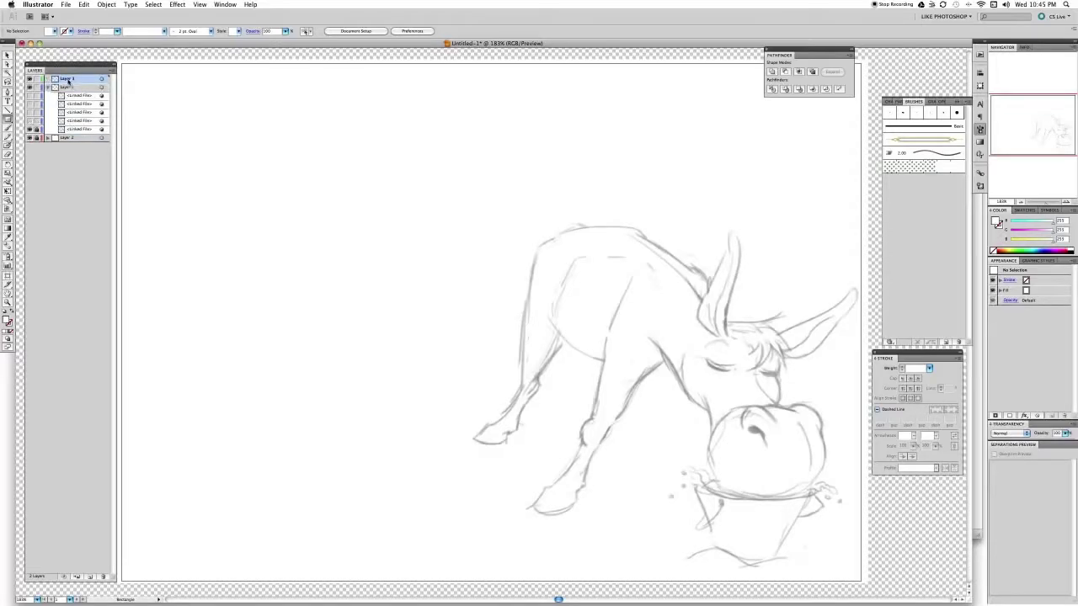
double_click(67, 79)
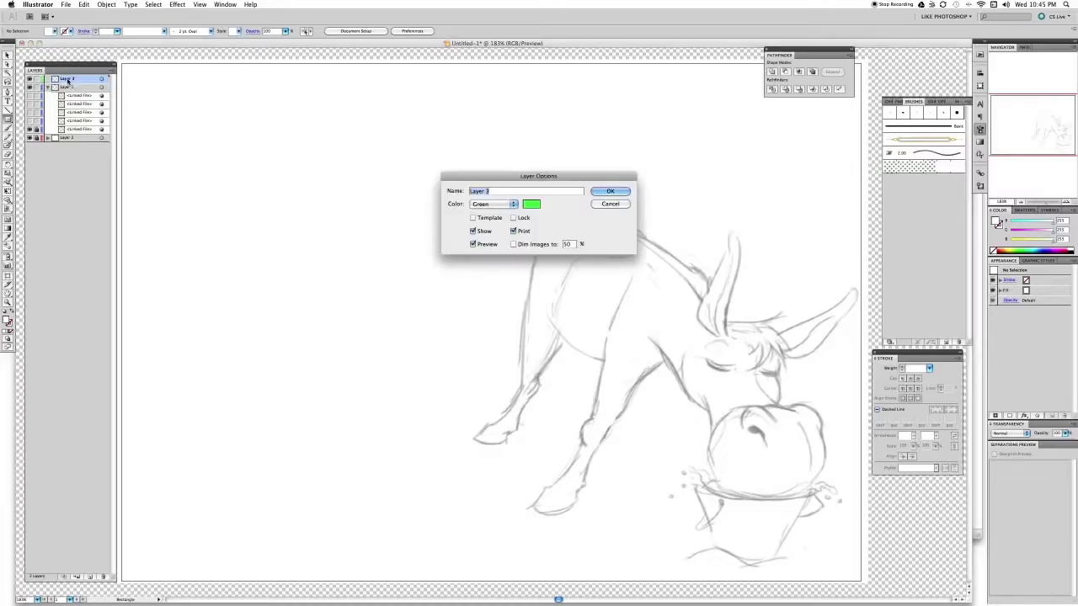
type("donkey")
key("Return")
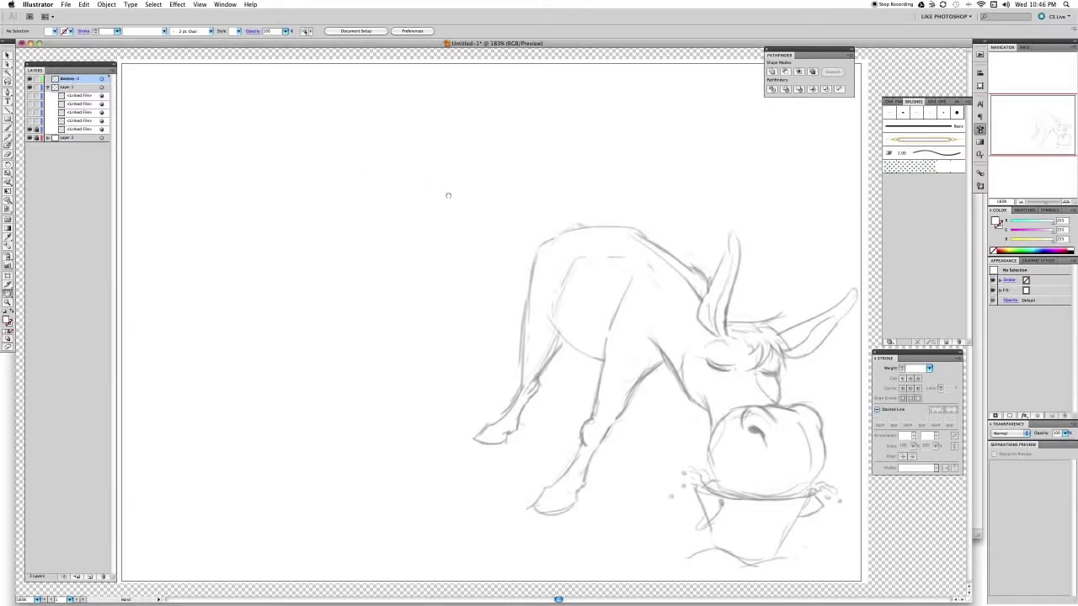
- Open the user-defined brush library Juan-brushes-2 and choose its second tapered art brush for the Paintbrush
left_click_drag(448, 192, 356, 168)
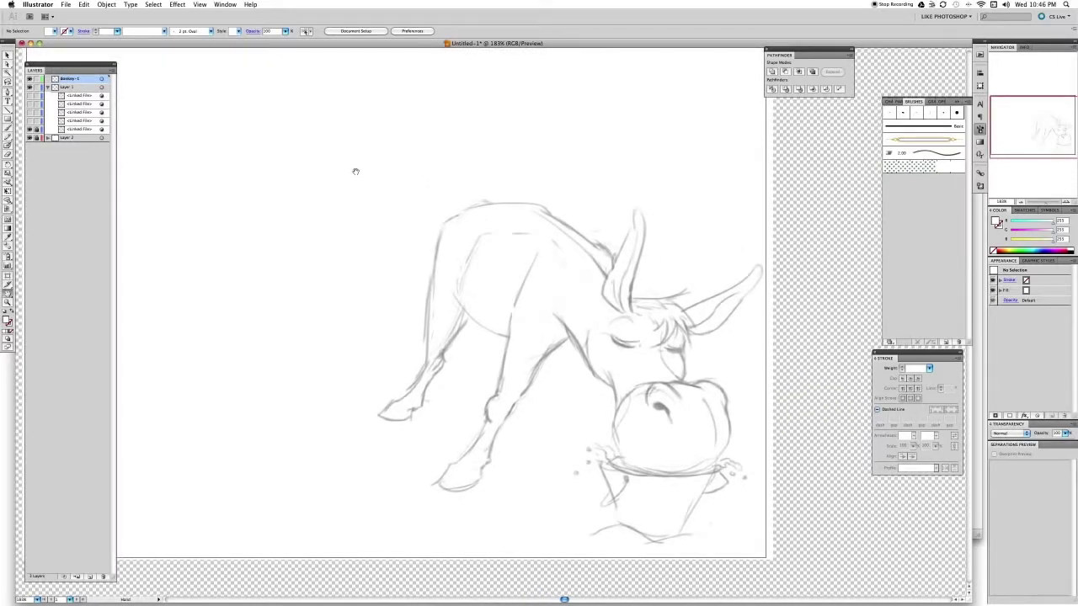
key("b")
left_click(980, 130)
left_click(980, 130)
left_click(966, 102)
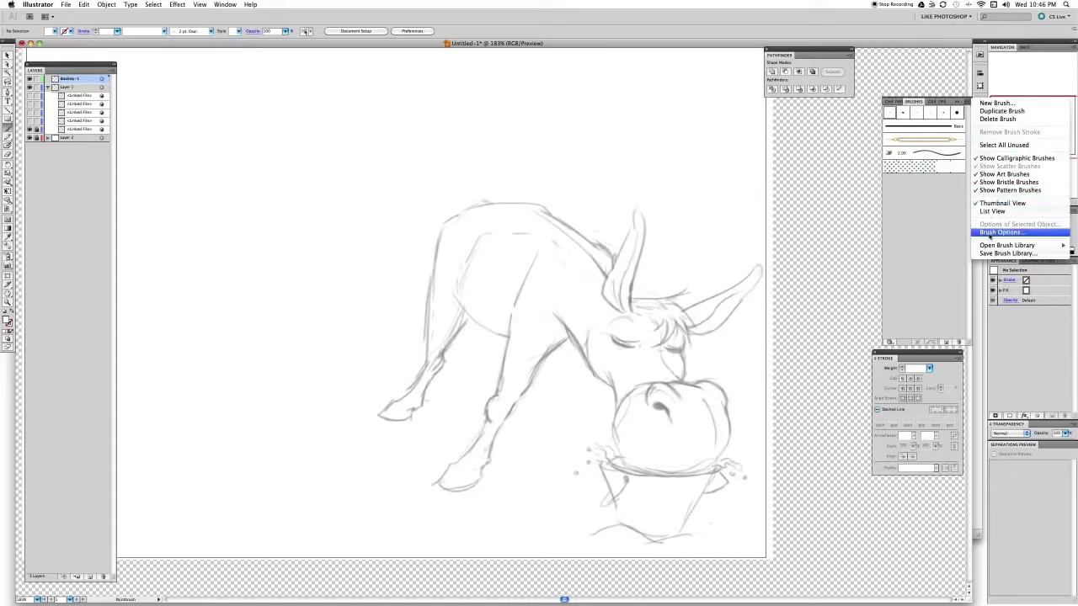
mouse_move(990, 247)
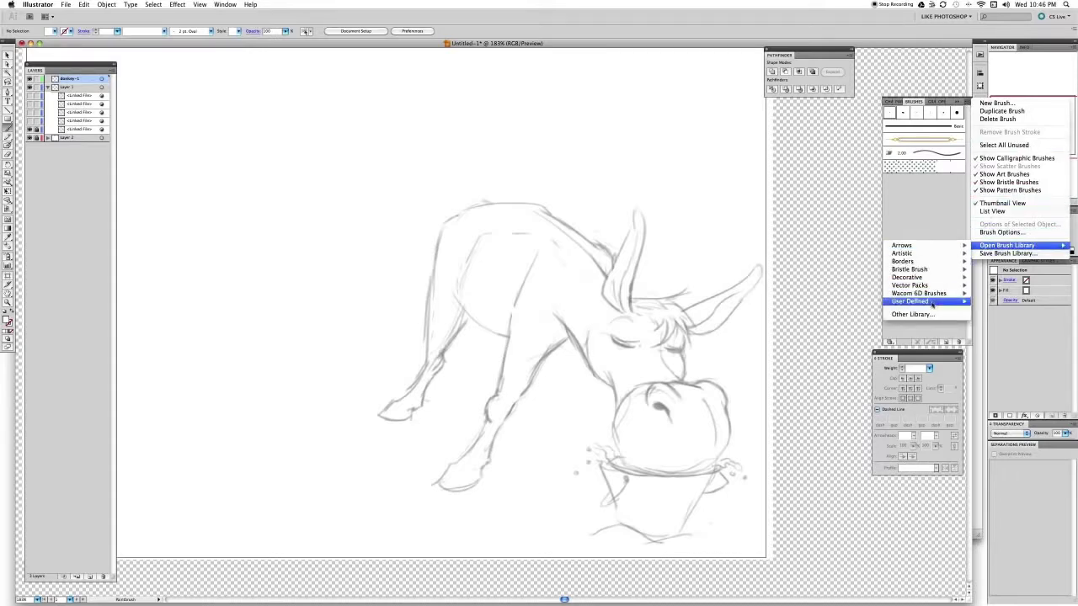
mouse_move(932, 303)
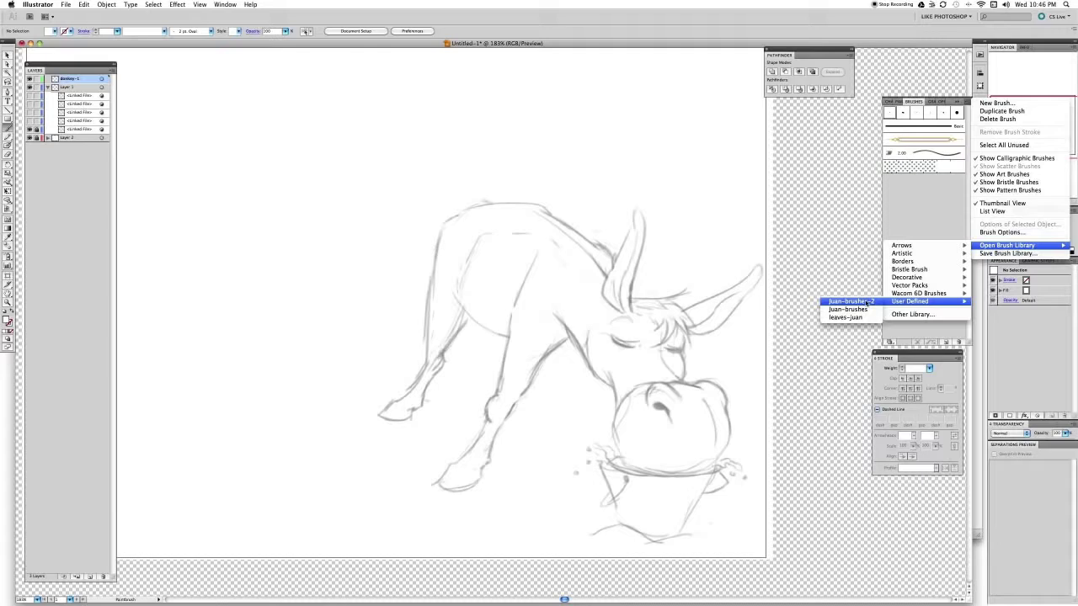
left_click(868, 303)
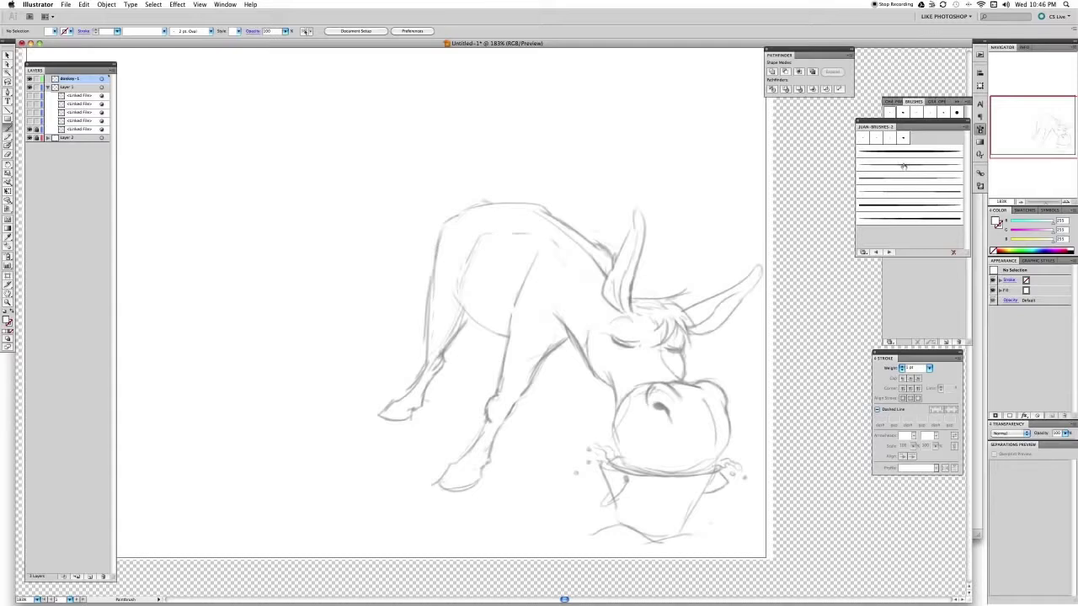
left_click(900, 168)
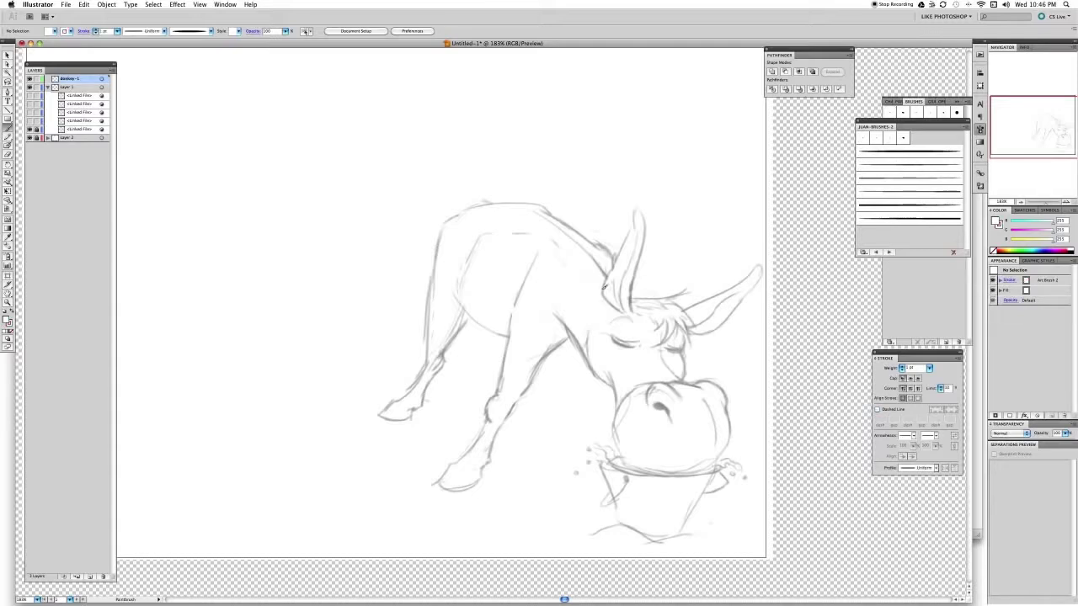
- Set the stroke colour to black and brush the front edge of the donkey's upright ear from tip to base
left_click_drag(634, 311, 635, 219)
key("super+z")
double_click(9, 321)
left_click_drag(438, 266, 427, 283)
left_click(621, 177)
left_click_drag(642, 222, 629, 305)
- Adjust the end points of the ear's front-edge stroke to match the sketched tip and base
key("a")
left_click(638, 224)
left_click_drag(639, 223, 637, 209)
left_click(667, 226)
left_click(629, 314)
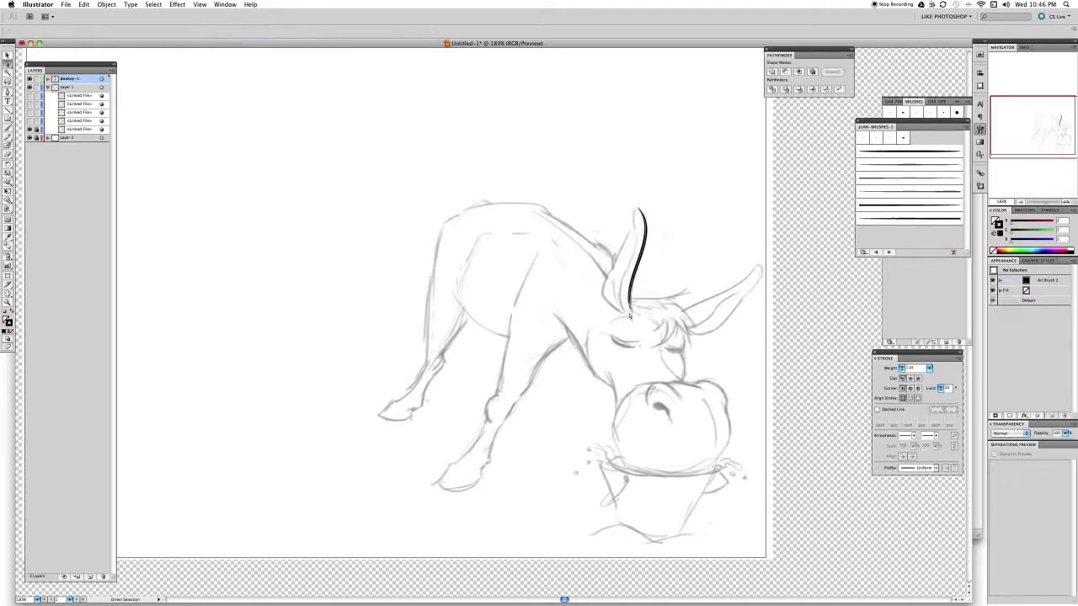
key("b")
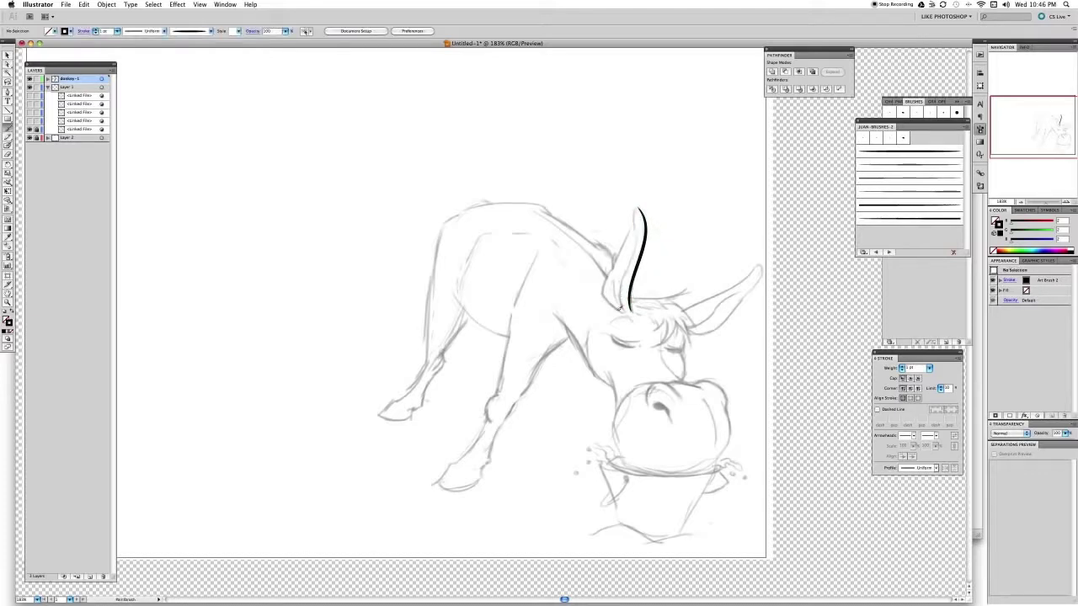
left_click_drag(624, 311, 625, 245)
key("super+z")
- Trace the back edge of the upright ear with the Pen tool from its base up toward the tip
key("p")
left_click(617, 313)
left_click_drag(602, 290, 604, 281)
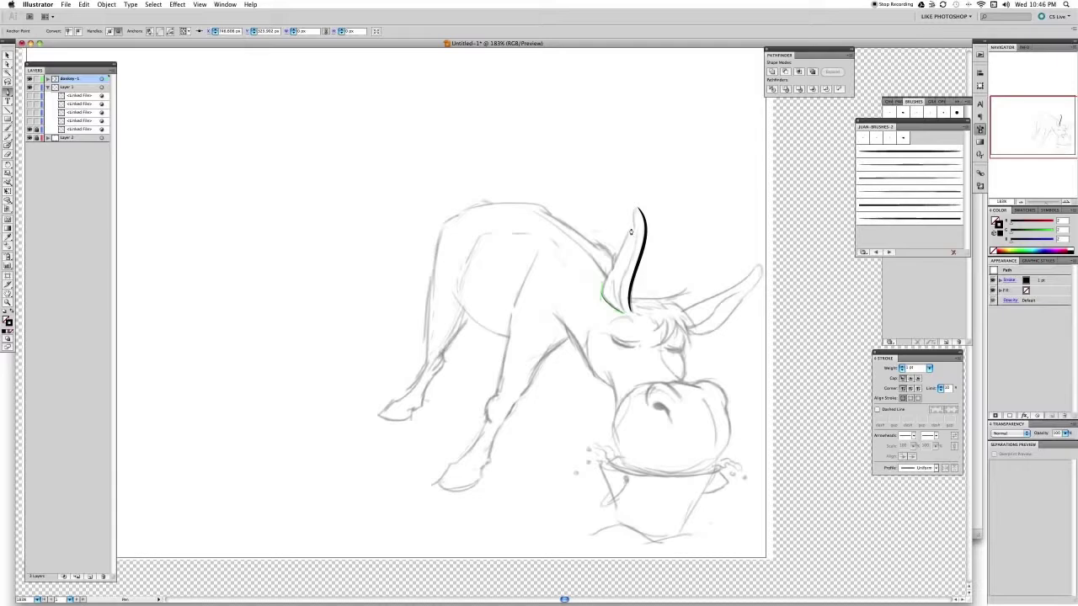
left_click(638, 212)
left_click_drag(638, 213, 640, 210)
left_click(668, 245, "super")
- Brush a rounded stroke joining both edges at the upright ear's tip and refine its anchor points
key("b")
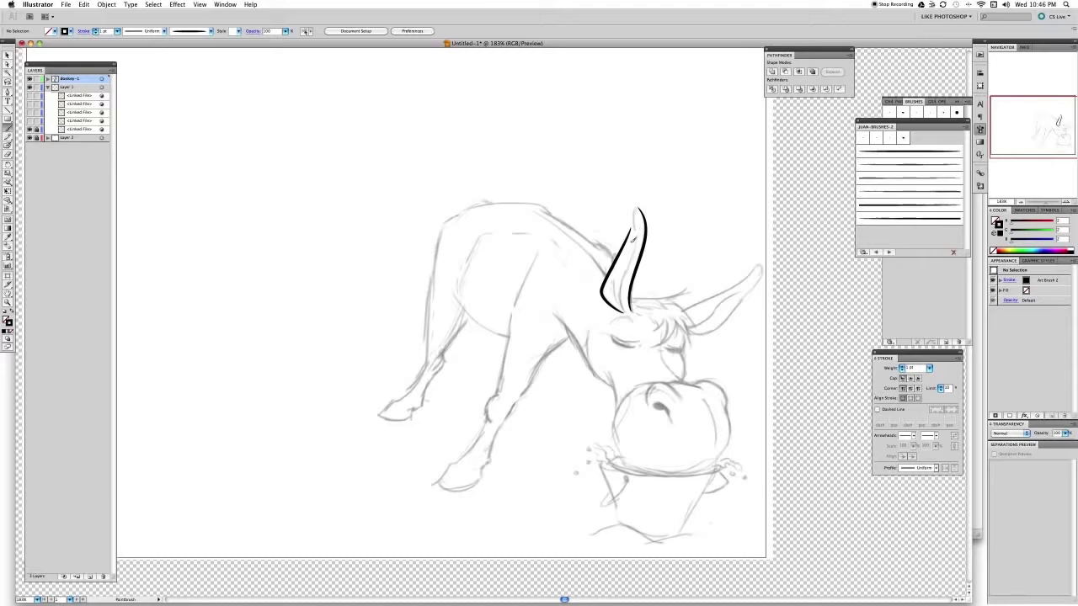
mouse_move(632, 219)
left_mouse_down()
mouse_move(646, 217)
mouse_move(644, 226)
left_mouse_up()
key("super+z")
key("a")
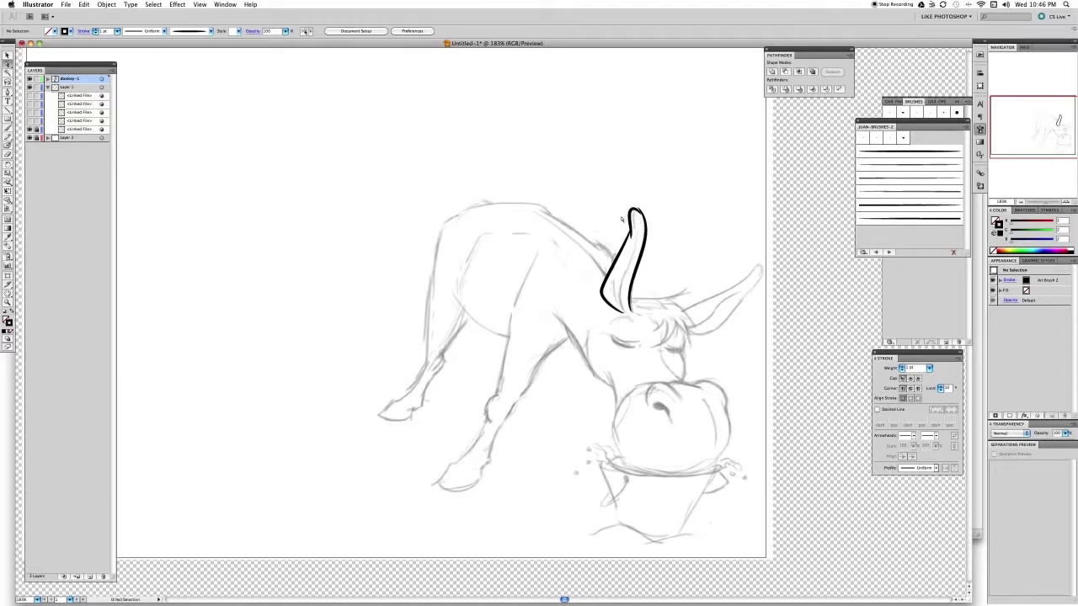
left_click(631, 220)
left_click(636, 210)
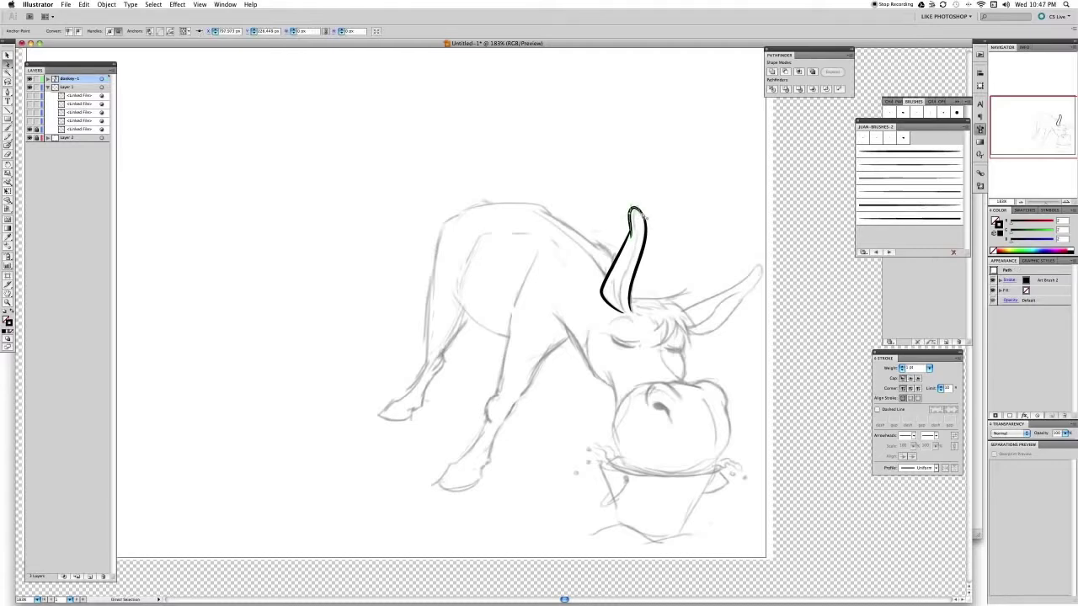
left_click(637, 227)
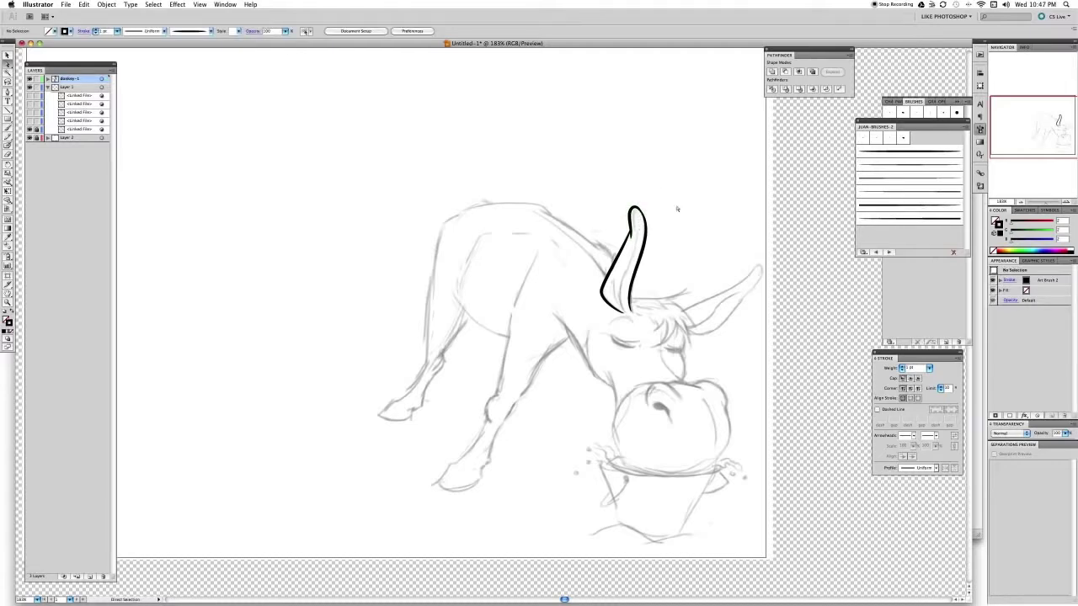
- Brush the inner fold line of the upright ear with the library's second art brush
left_click(887, 167)
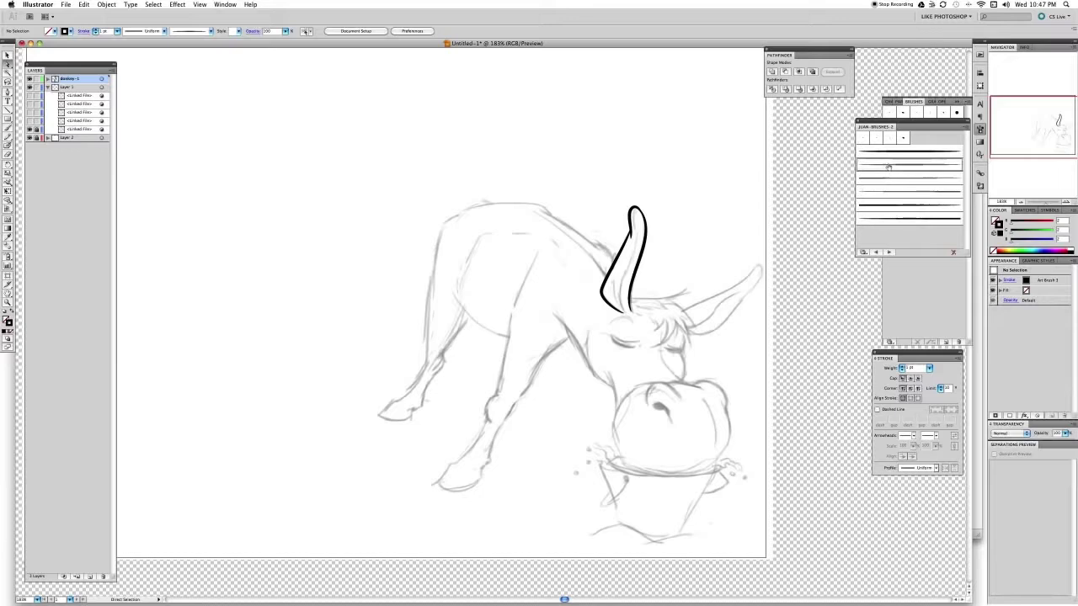
key("b")
left_click_drag(636, 232, 622, 309)
- Set the stroke weight of the upright ear's tip stroke to 0.5 pt
key("a")
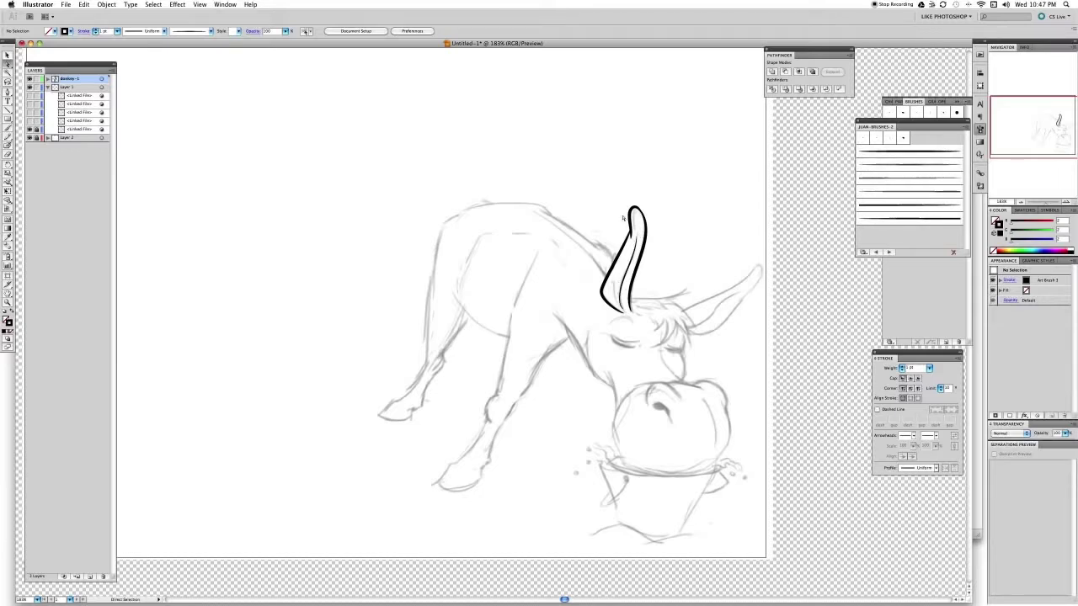
left_click(631, 214)
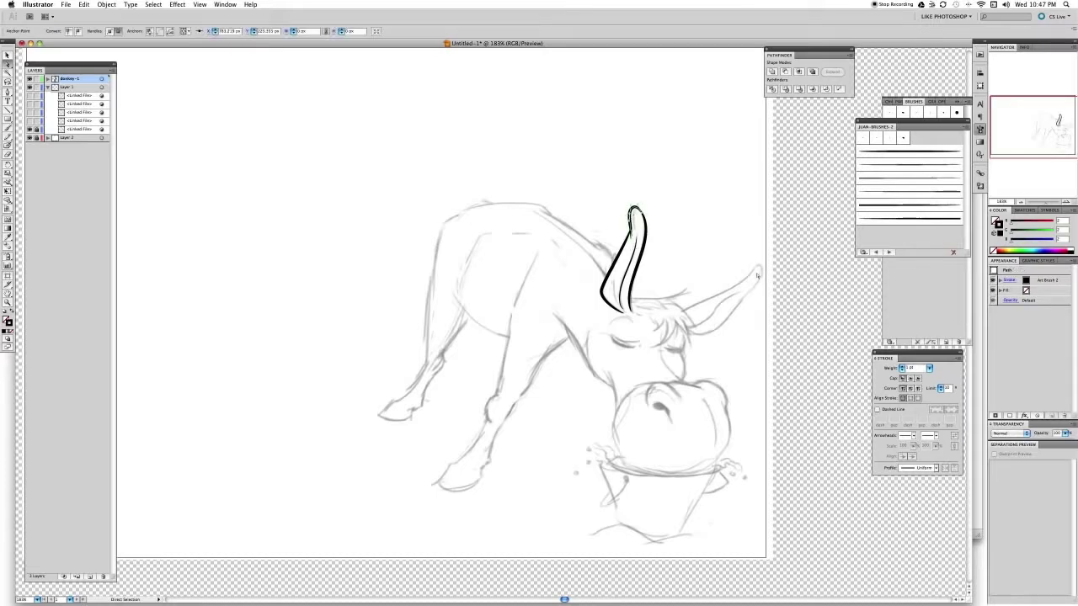
left_click(930, 370)
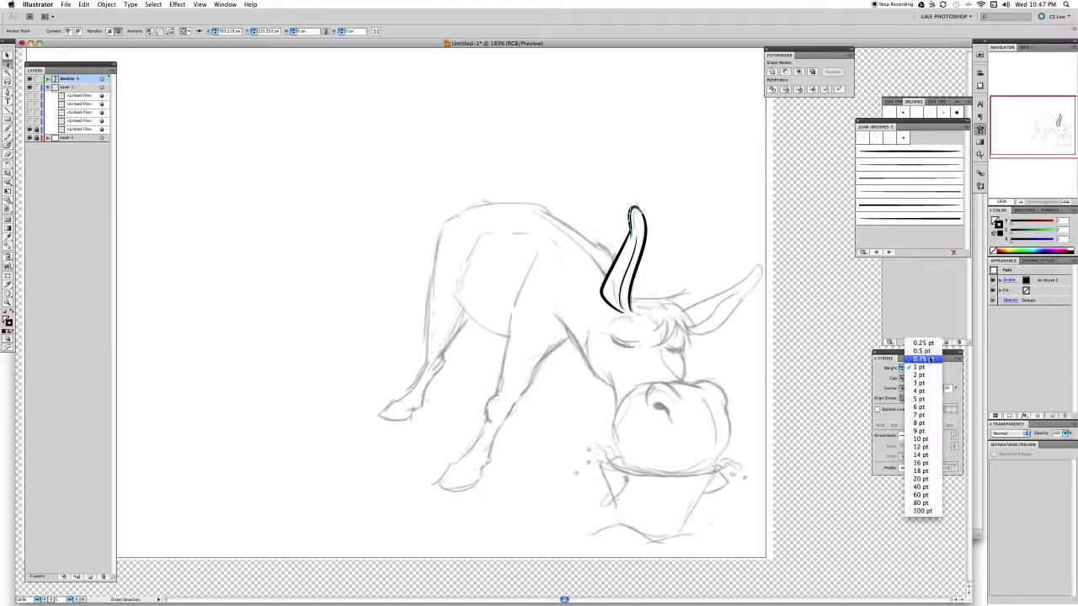
left_click(930, 353)
left_click(682, 229)
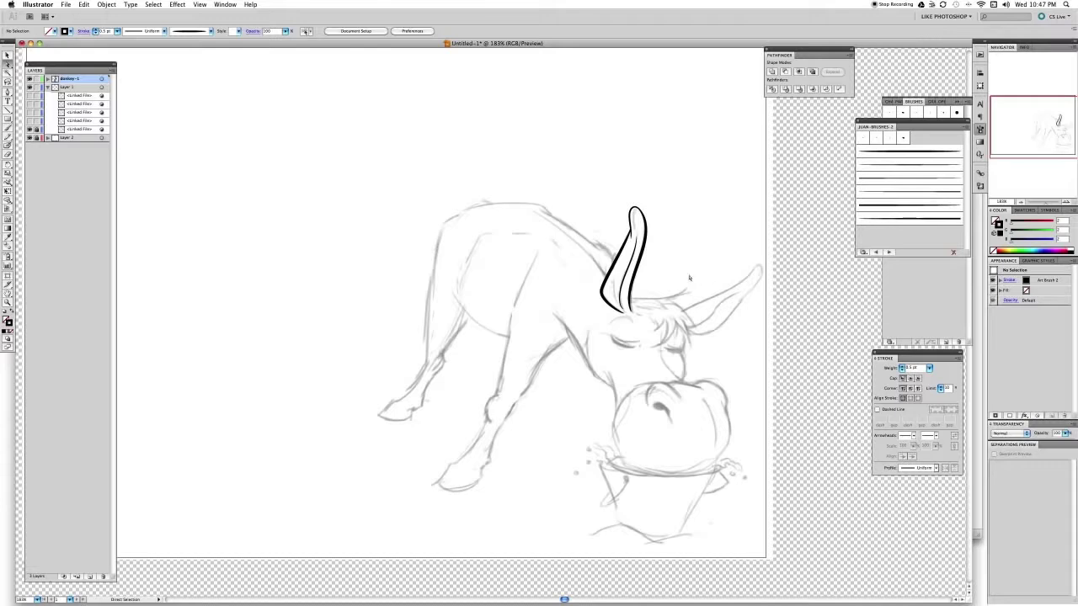
- Draw the curved head line from the upright ear's base over the forelock with the Pen tool and give it the library's third art brush
key("p")
mouse_move(631, 299)
left_mouse_down()
mouse_move(674, 301)
mouse_move(694, 286)
mouse_move(660, 309)
left_mouse_up()
left_click(887, 178)
key("a")
left_click(746, 328)
- Brush the pointed forelock strands over the donkey's forehead, undoing the strokes that miss the sketch
key("b")
left_click_drag(651, 317, 678, 337)
key("a")
left_click(667, 328)
left_click(687, 311)
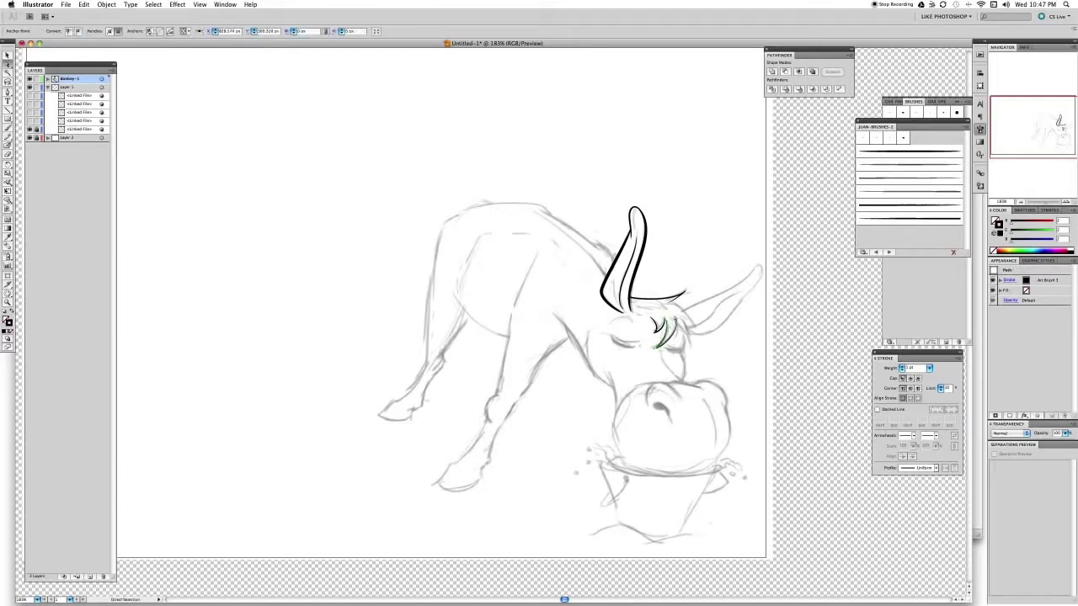
key("b")
left_click_drag(679, 325, 688, 344)
key("super+z")
key("super+z")
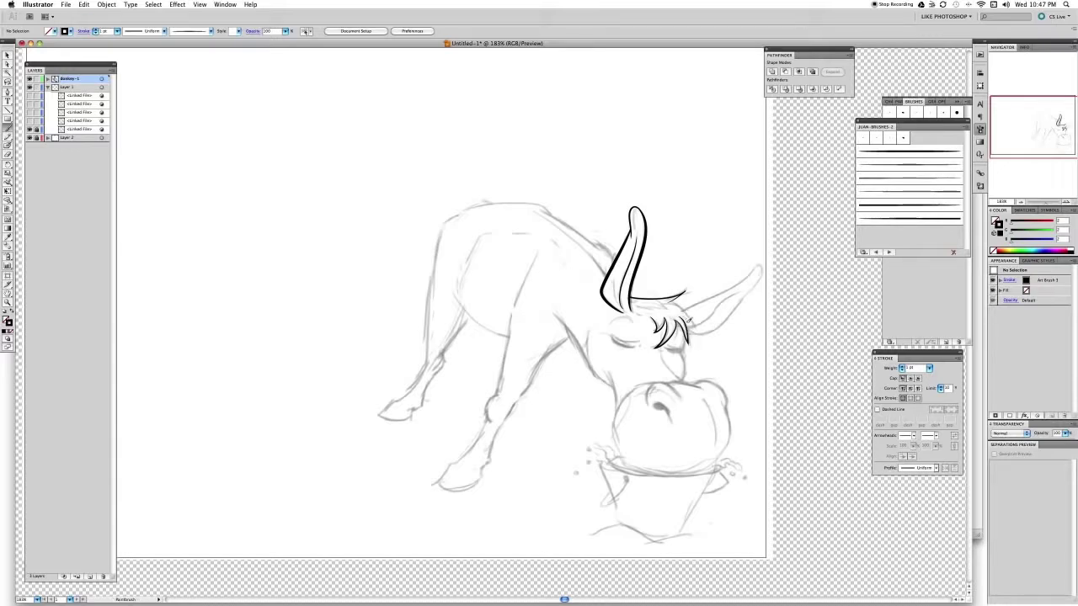
- Reposition the anchor points of the forelock's outer strands so their tips and roots meet cleanly
key("a")
left_click(676, 306)
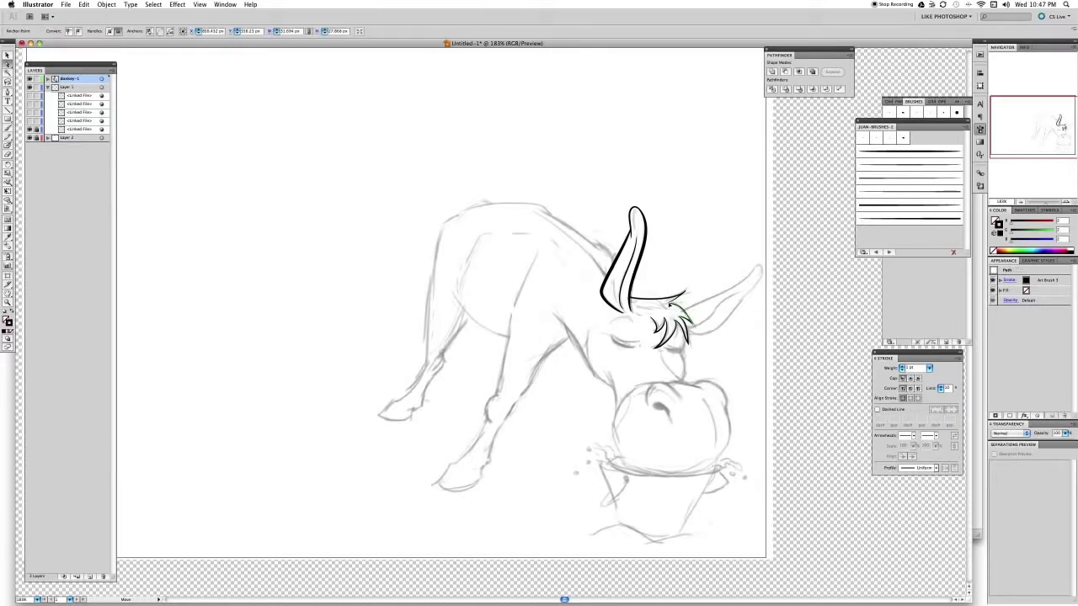
left_click(687, 315)
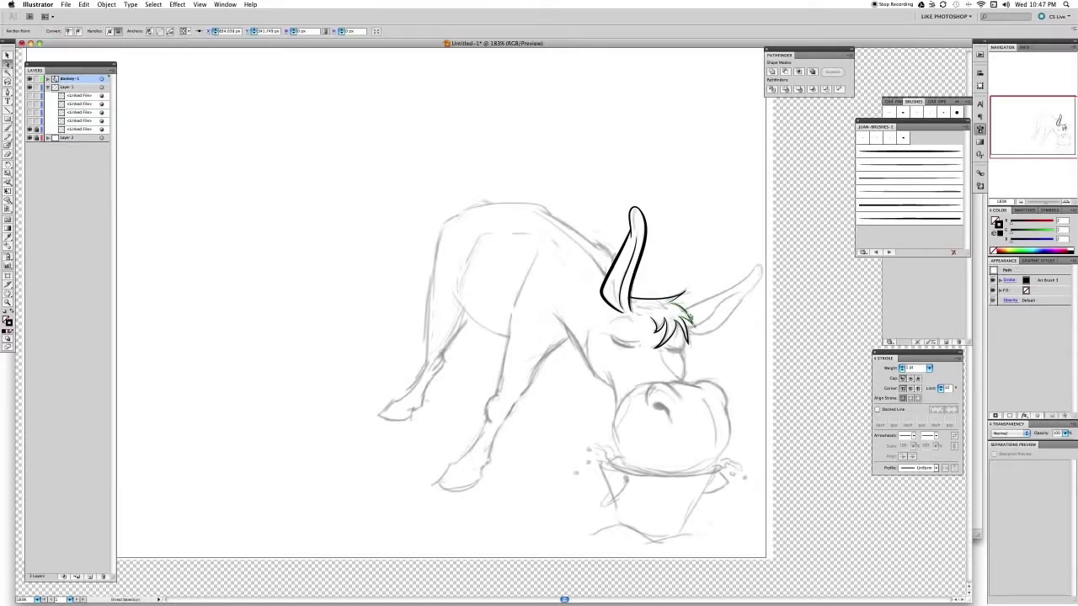
left_click(689, 343)
left_click_drag(689, 343, 685, 339)
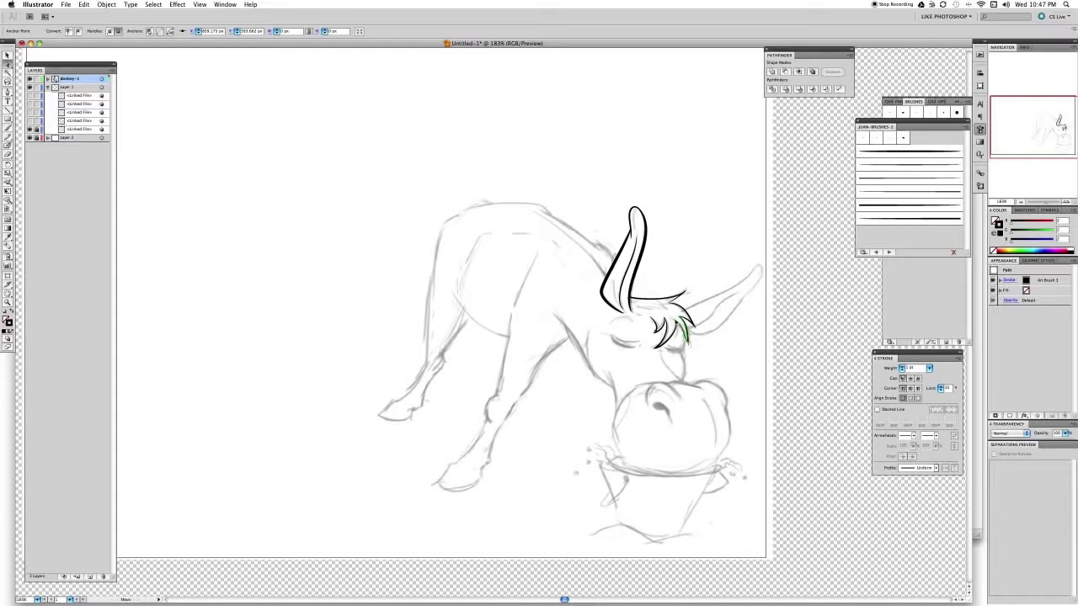
left_click(676, 323)
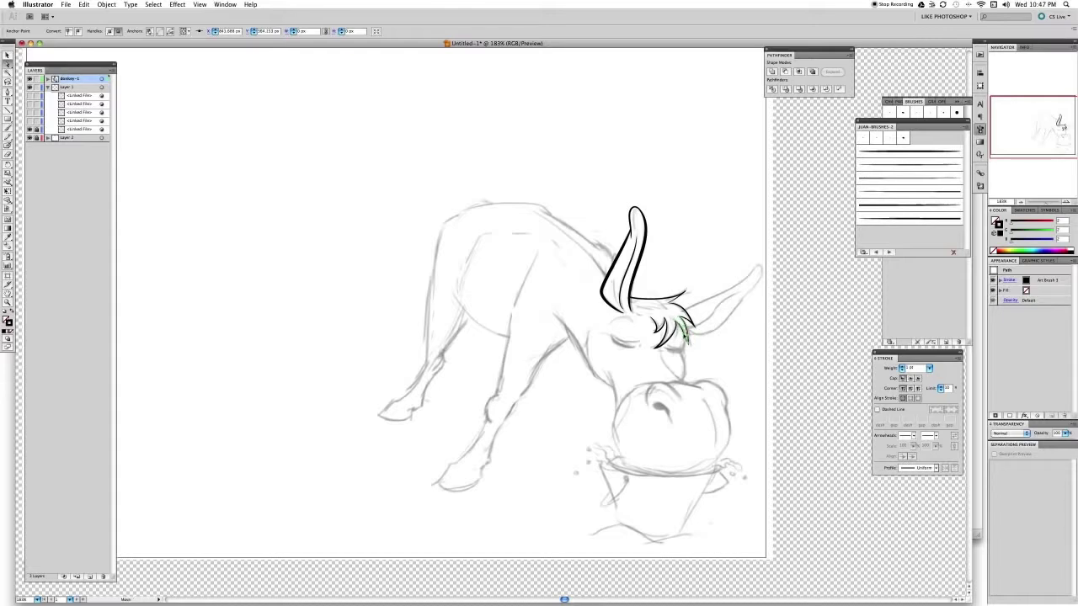
left_click_drag(686, 338, 687, 340)
left_click(723, 308)
- Draw the outline of the sideways ear around its tip with the Pen tool and give it the library's fifth art brush
key("p")
left_click(731, 292)
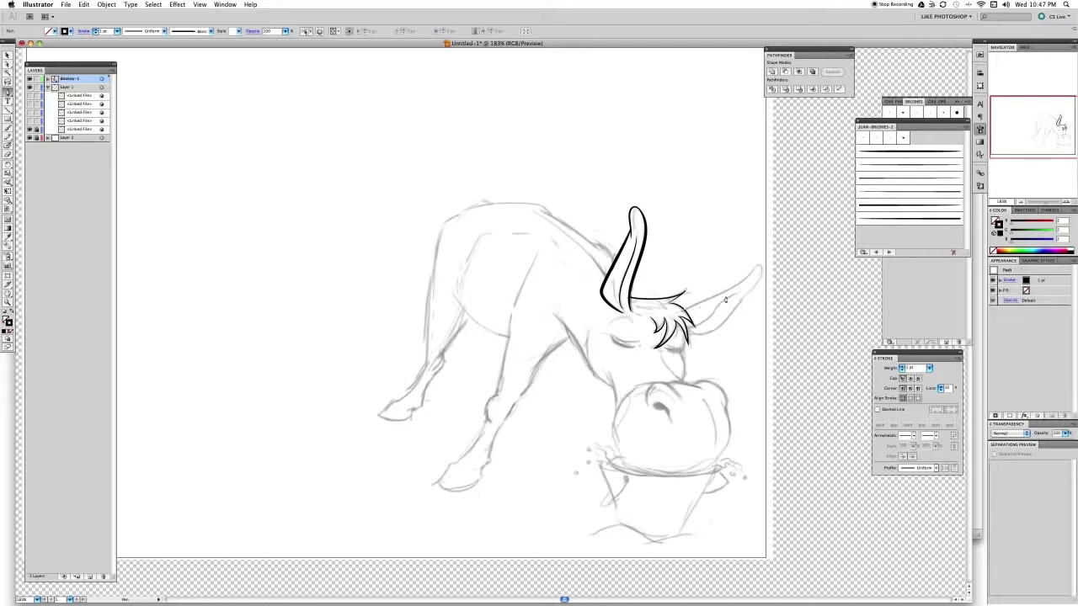
left_click(753, 273)
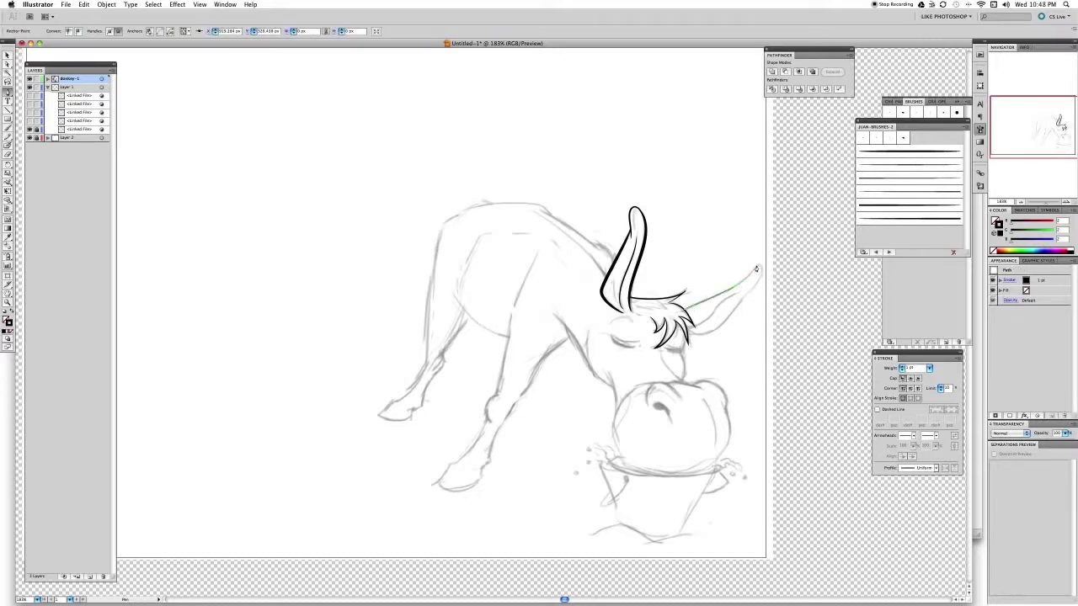
left_click(756, 266)
left_click_drag(760, 278, 759, 284)
left_click(723, 326)
left_click_drag(723, 329, 720, 331)
left_click(888, 207)
- Move the sideways ear outline's starting anchor point so its base tucks into the forelock
key("a")
left_click_drag(687, 308, 682, 311)
left_click(735, 284)
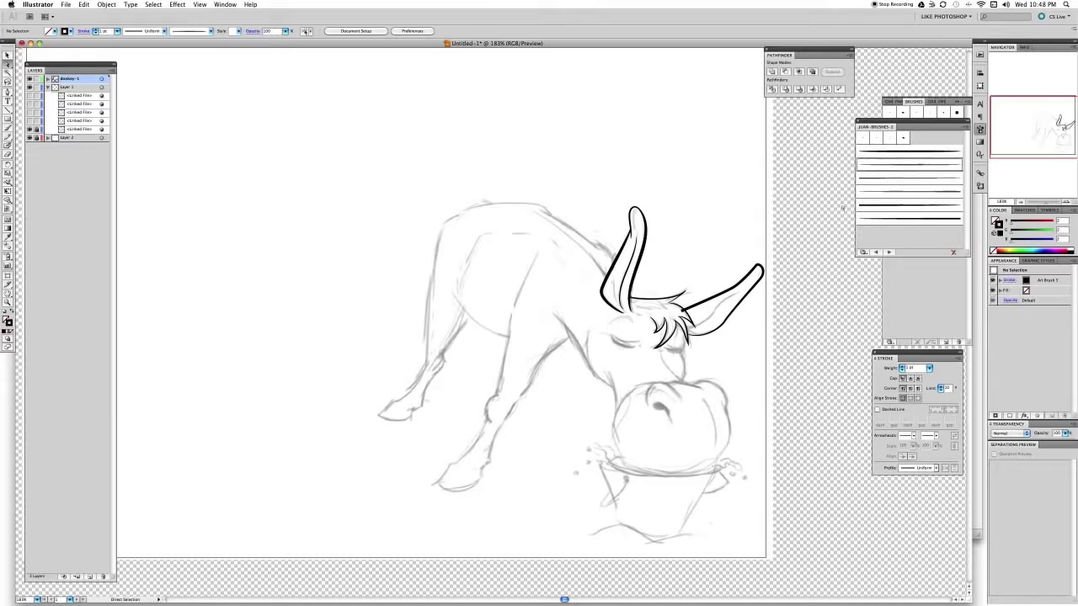
- Brush the inner fold line of the sideways ear from its base toward the tip and adjust its base anchor point
key("b")
left_click_drag(689, 328, 752, 287)
key("a")
left_click(709, 325)
left_click_drag(689, 330, 694, 328)
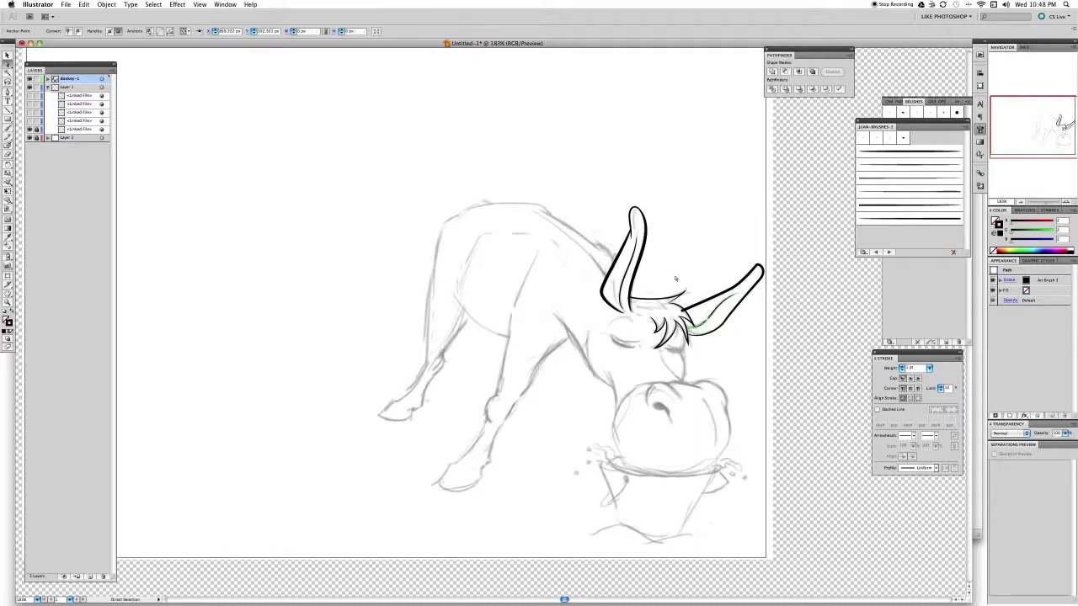
left_click(724, 346)
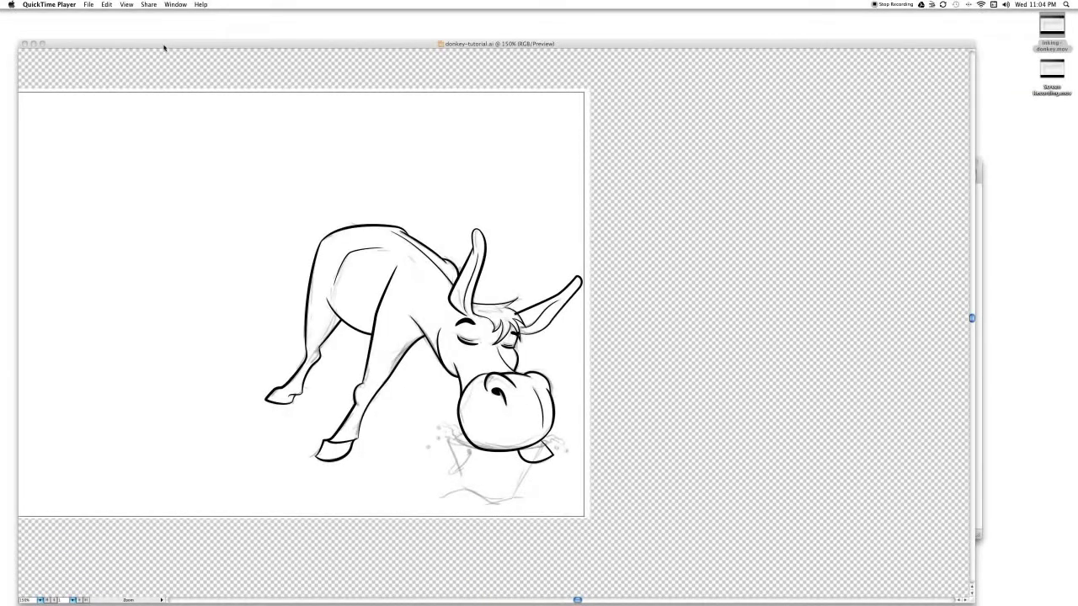
- Switch to the donkey-tutorial.ai document in Illustrator and reposition its window and artboard so the whole drawing is visible
left_click(165, 46)
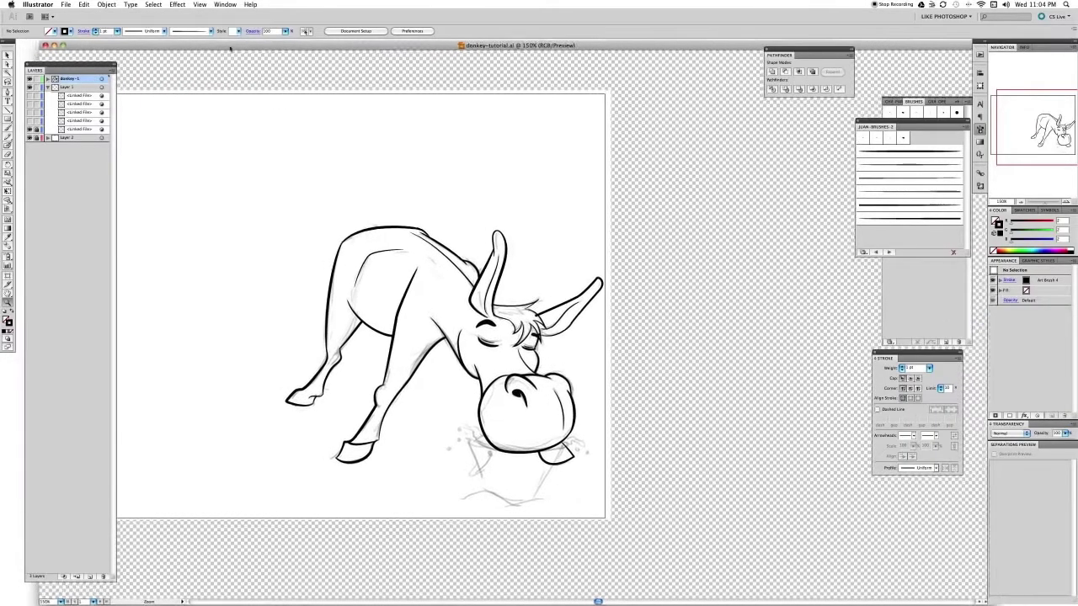
left_click_drag(230, 48, 308, 51)
left_click_drag(420, 277, 500, 269)
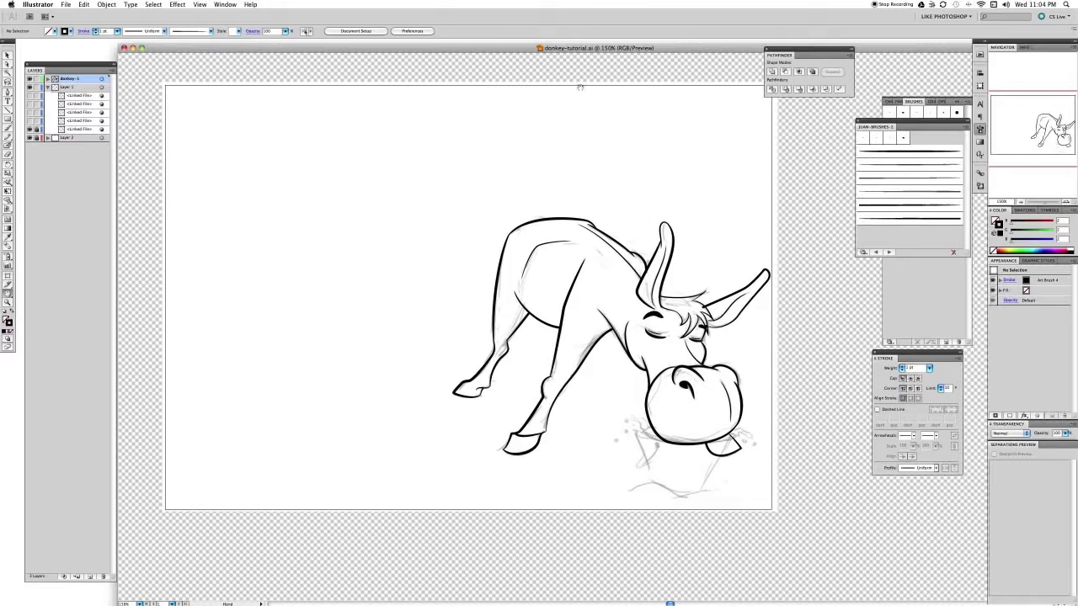
left_click_drag(449, 50, 439, 47)
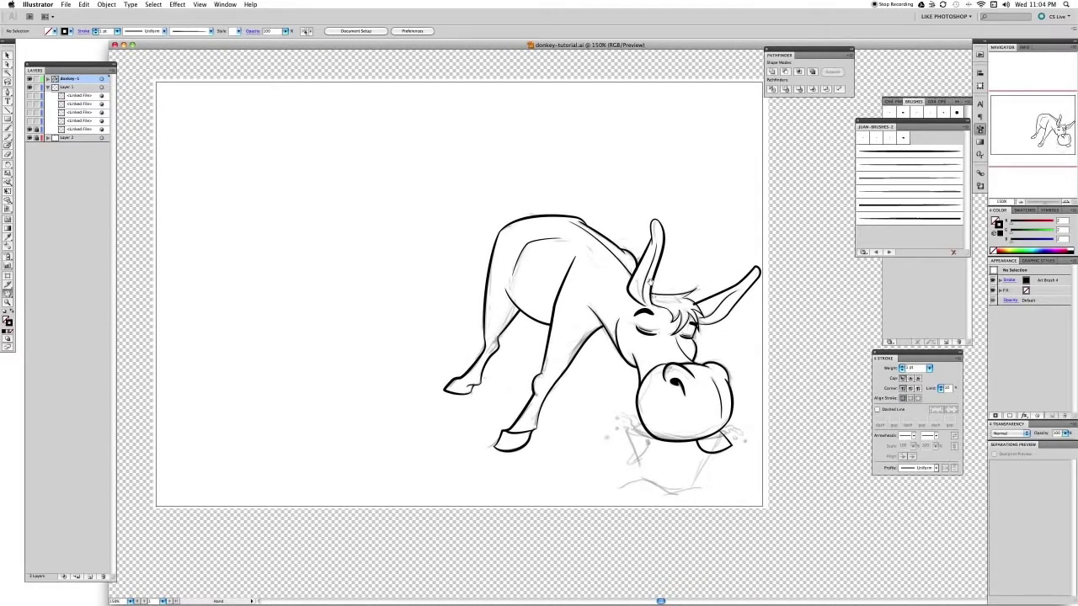
- Switch to the donkeys-reward folder and open its selected PNG frames in Preview
key("v")
key("F9")
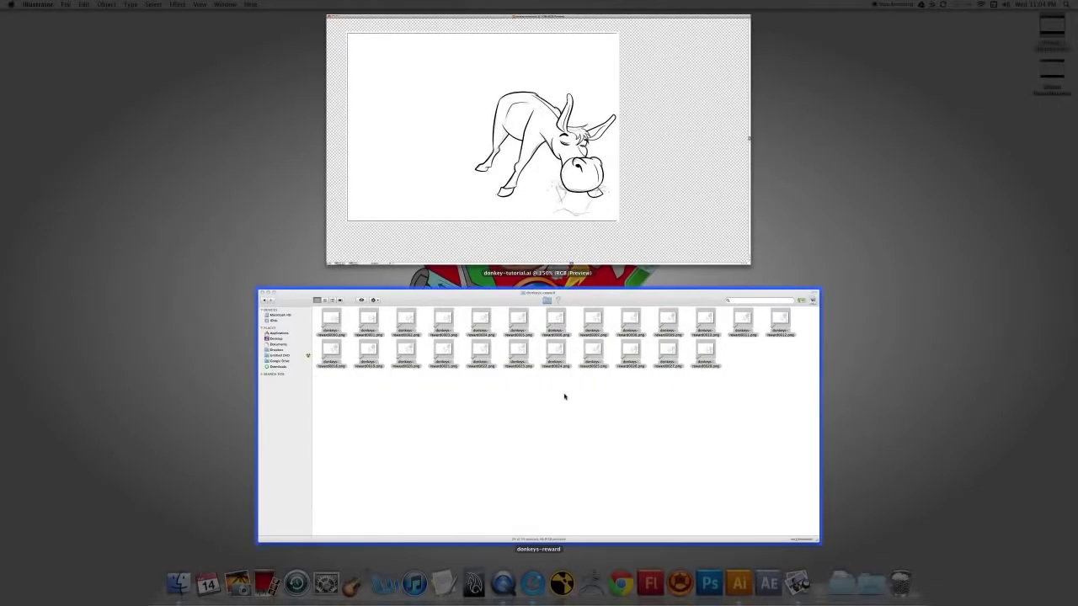
left_click(564, 405)
double_click(587, 199)
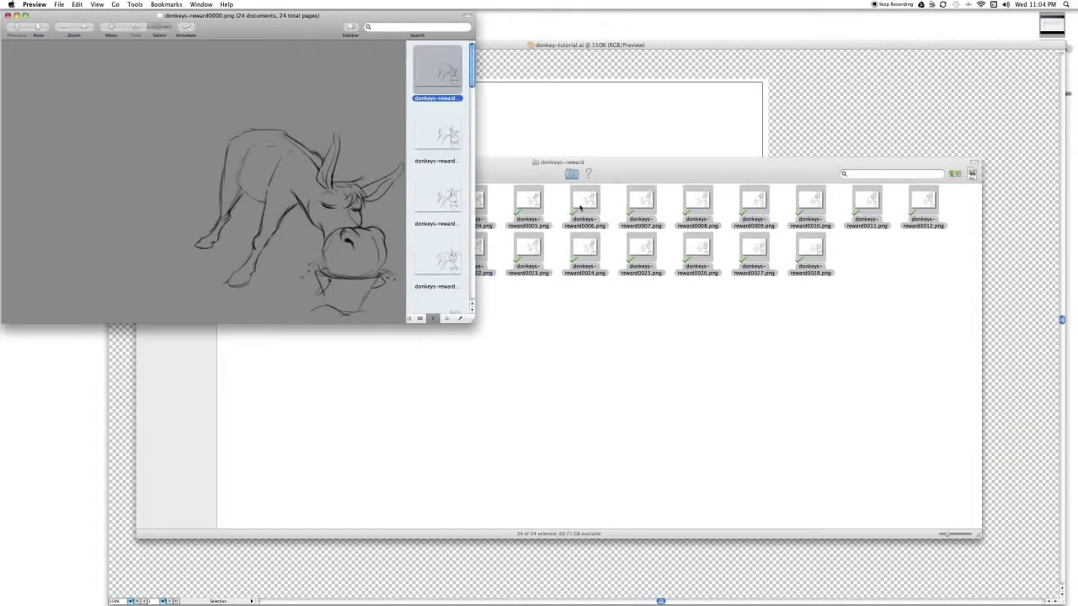
- Step forward through the rough donkey frames from donkeys-reward0000.png to donkeys-reward0028.png to review the animation
key("Down")
key("Down")
key("Down")
key("Down")
key("Down")
key("Down")
key("Down")
key("Down")
key("Down")
key("Down")
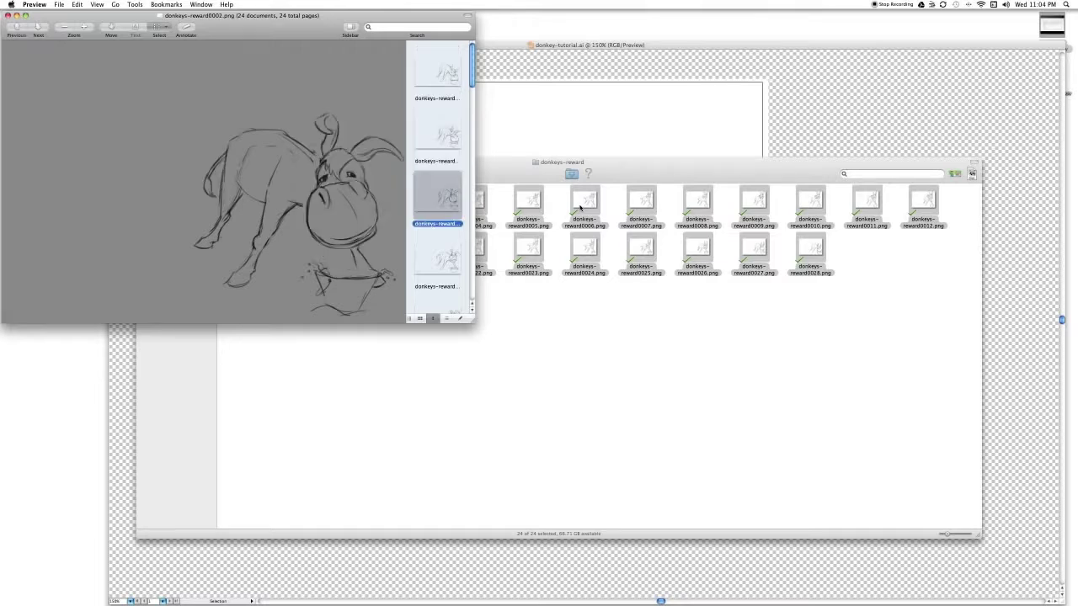
key("Down")
key("Down")
key("Down")
key("Down")
key("Down")
key("Down")
key("Down")
key("Down")
key("Down")
key("Down")
key("Down")
key("Down")
key("Down")
key("Down")
key("Down")
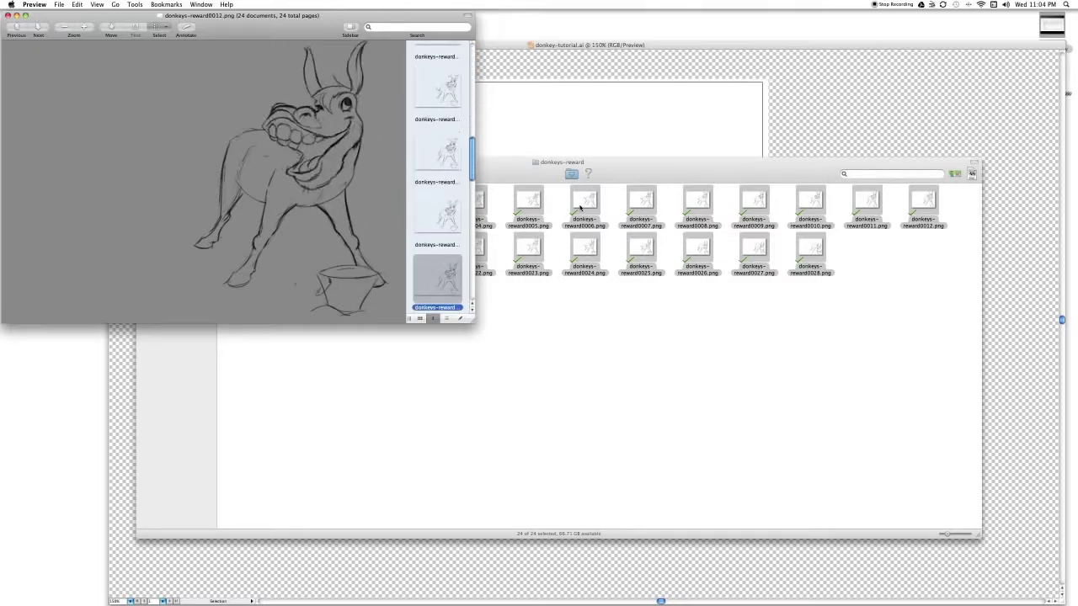
key("Down")
key("Down")
key("Down")
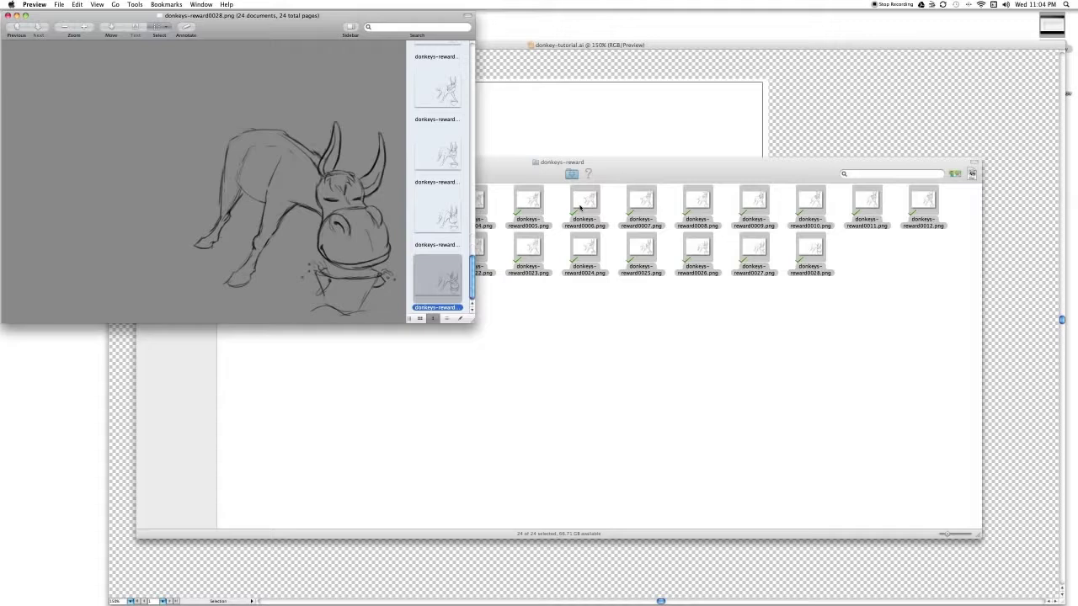
- Step backward through the rough donkey frames from donkeys-reward0028.png toward the first one to review the motion in reverse
key("Up")
key("Up")
key("Up")
key("Up")
key("Up")
key("Up")
key("Up")
key("Up")
key("Up")
key("Up")
key("Up")
key("Up")
key("Up")
key("Up")
key("Up")
key("Up")
key("Up")
key("Up")
key("Up")
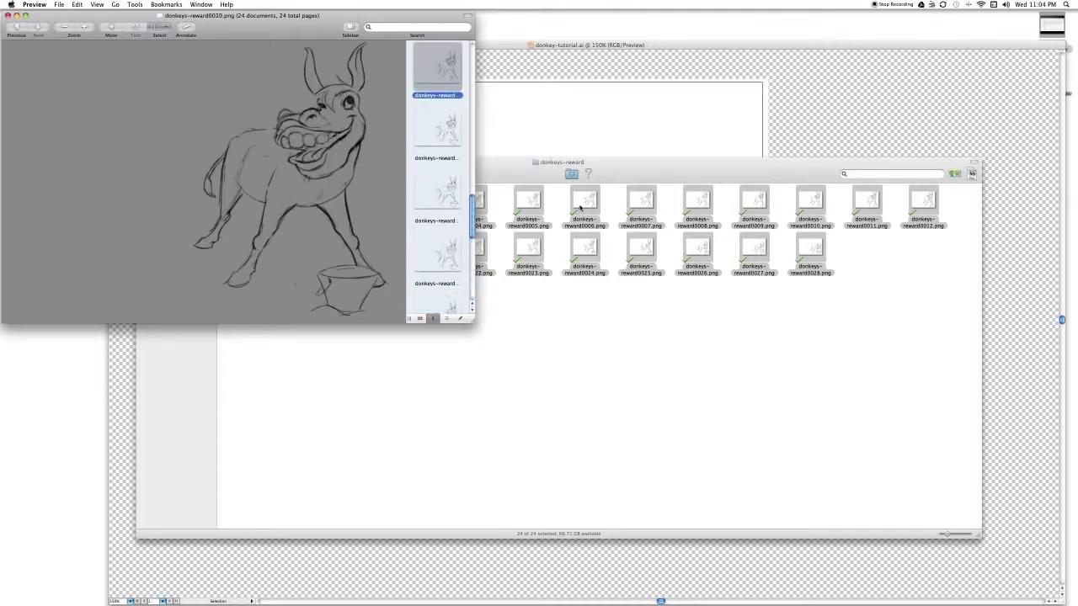
key("Up")
key("Up")
key("Up")
key("Up")
key("Up")
key("Up")
key("Up")
key("Up")
key("Up")
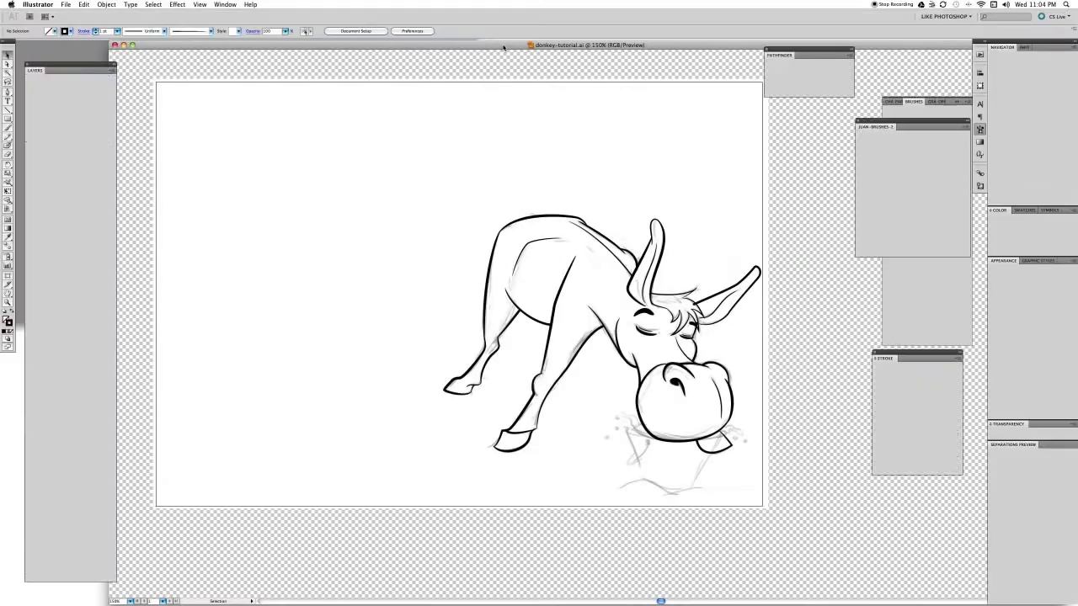
- Switch back to Illustrator and inspect the inked front leg, eyebrow and upright ear strokes by selecting them in turn
left_click(503, 48)
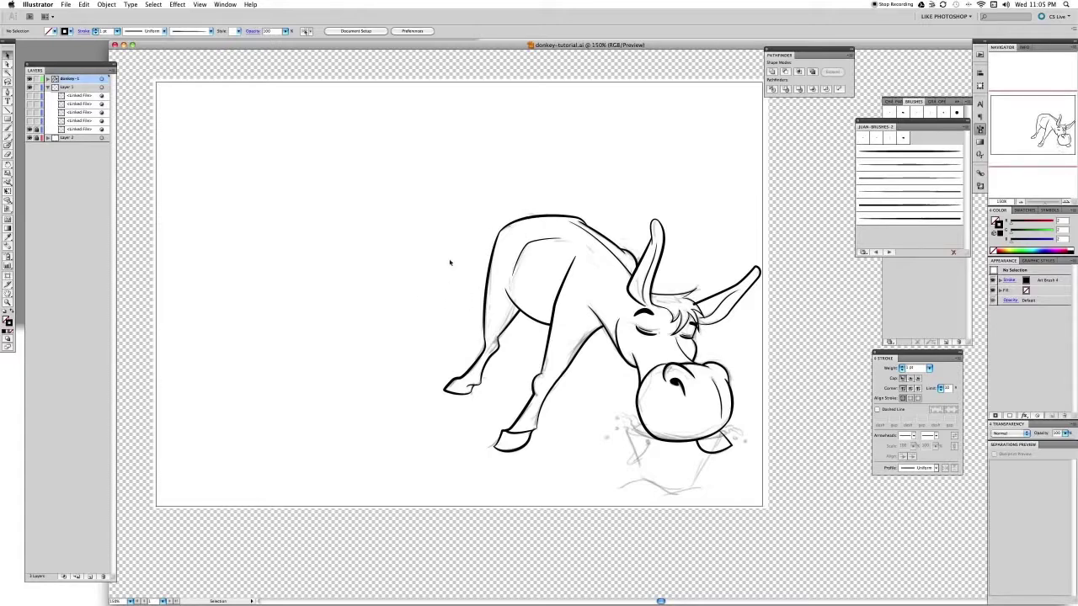
key("h")
left_click_drag(540, 278, 503, 275)
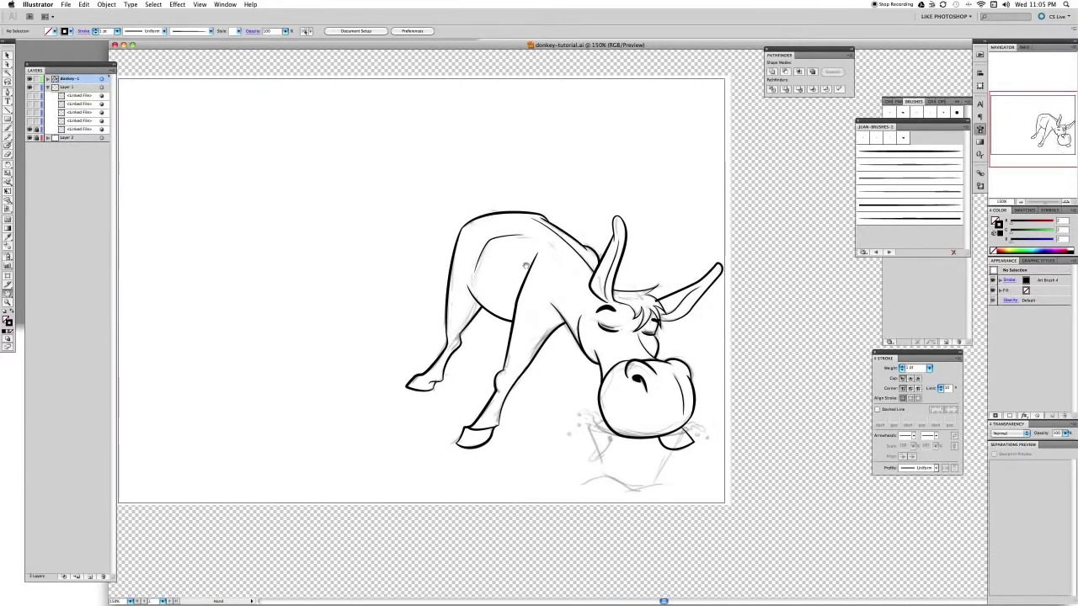
left_click_drag(579, 277, 571, 269)
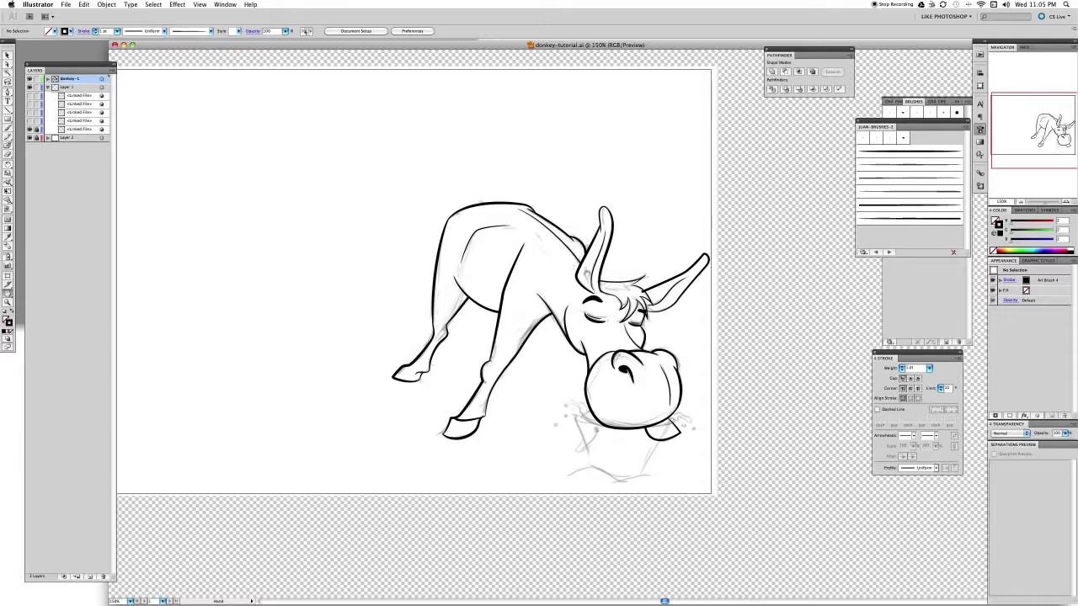
key("v")
left_click(518, 273)
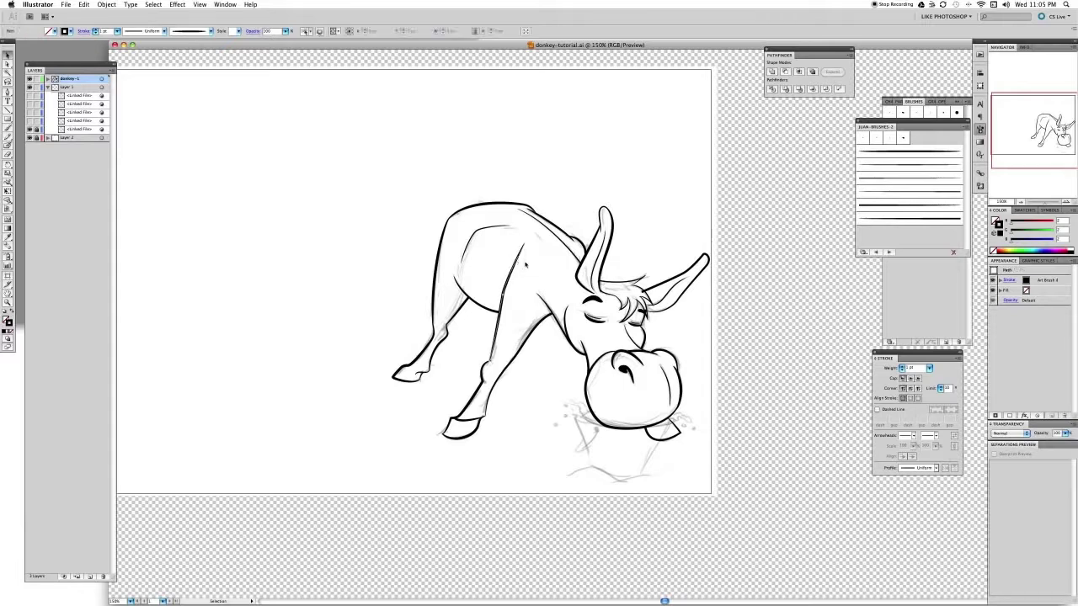
left_click(554, 222)
left_click(613, 228)
left_click(696, 293)
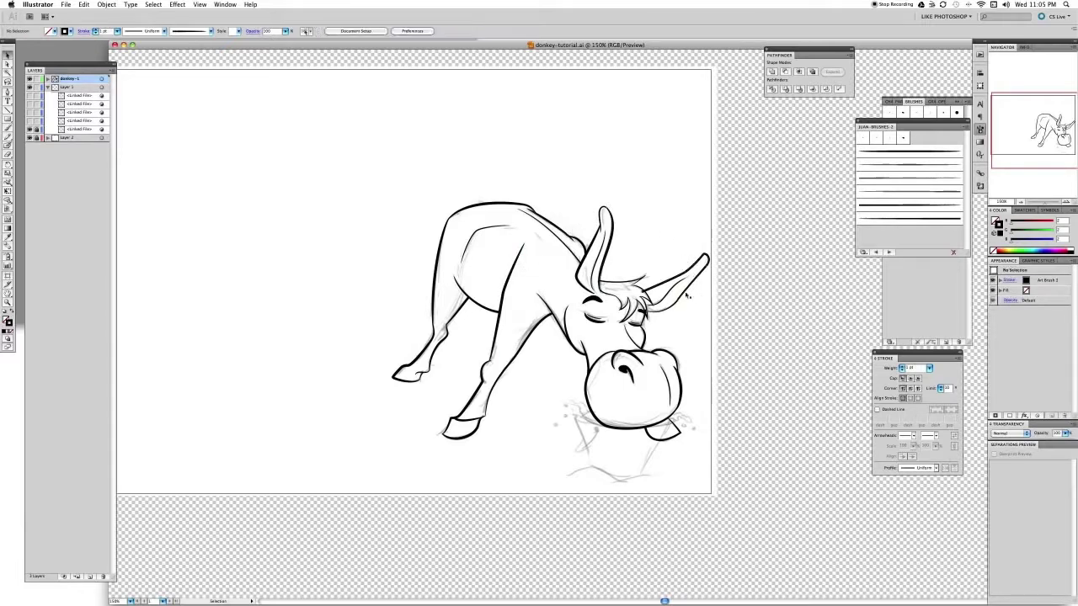
left_click(598, 307)
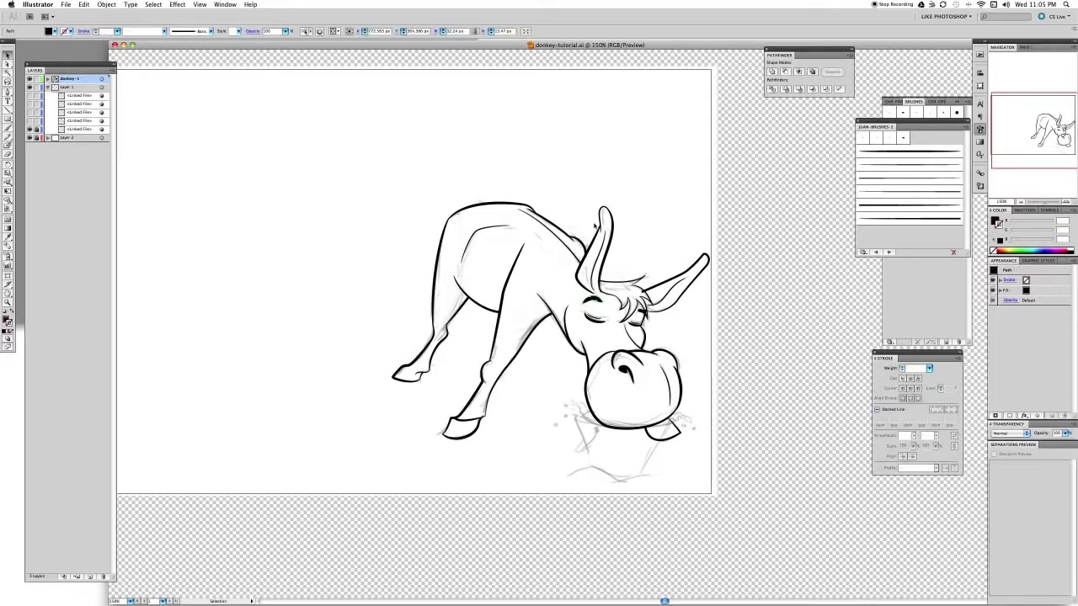
left_click(597, 231)
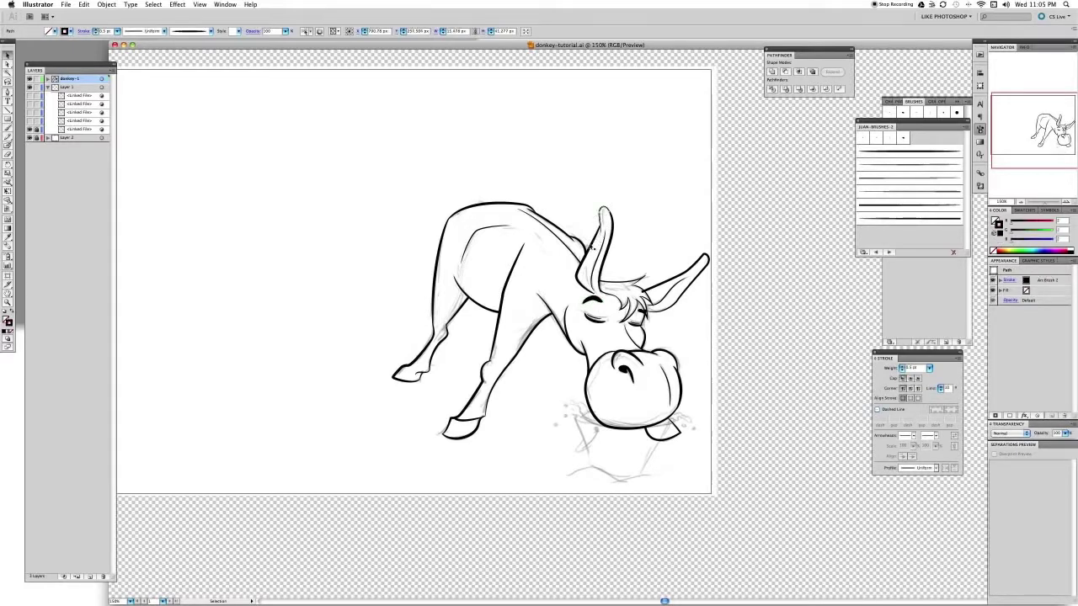
- Try different stroke weights, including 5 pt and 0.25 pt, on the front leg's long upper line, and undo them
left_click(512, 266)
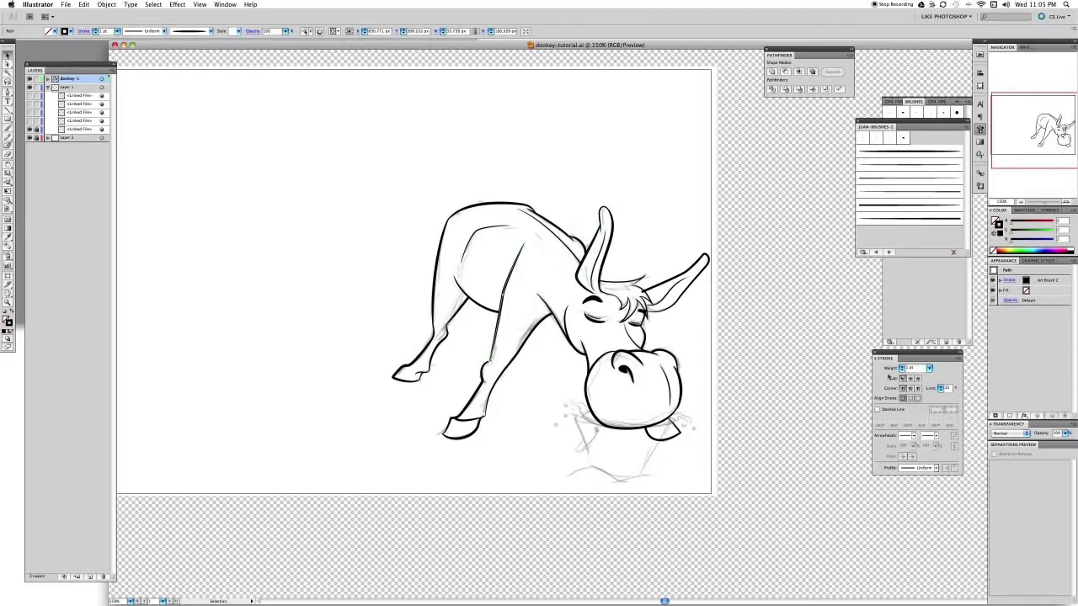
left_click(930, 369)
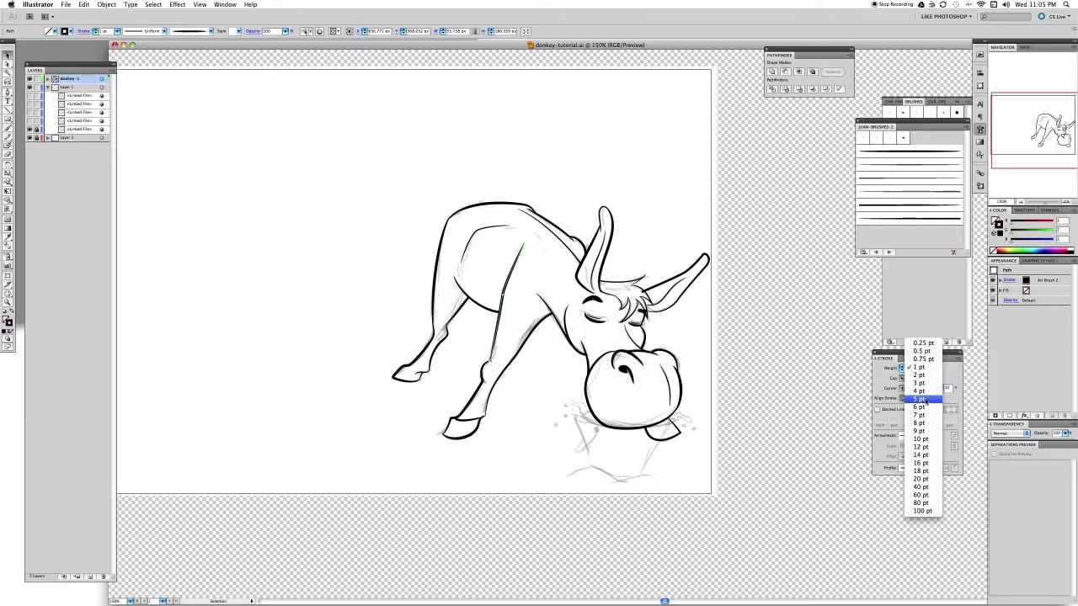
left_click(921, 399)
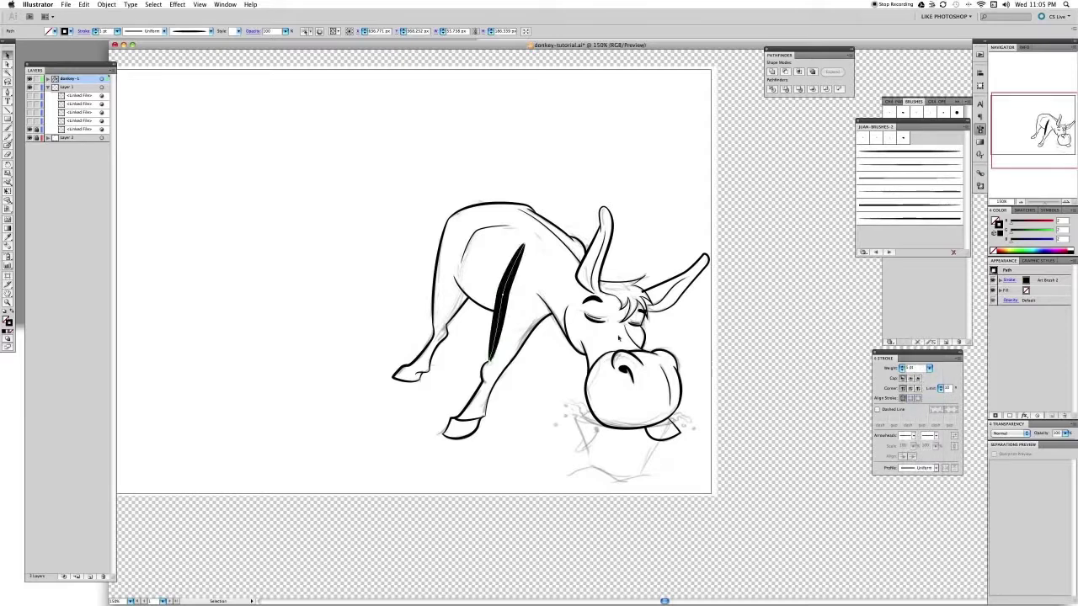
left_click(930, 369)
left_click(926, 312)
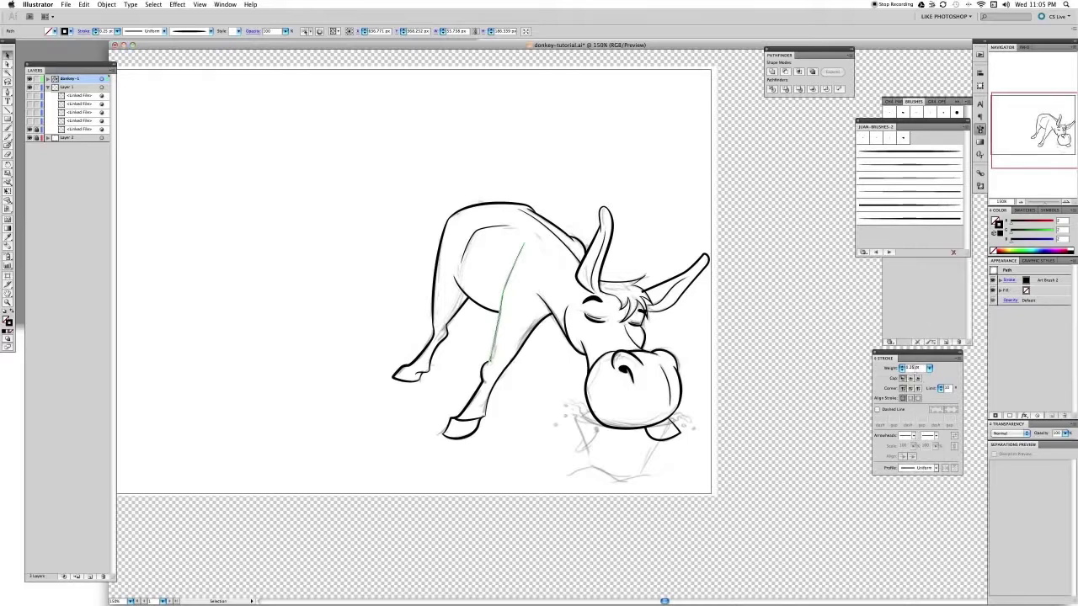
type("50")
type(".75")
key("Return")
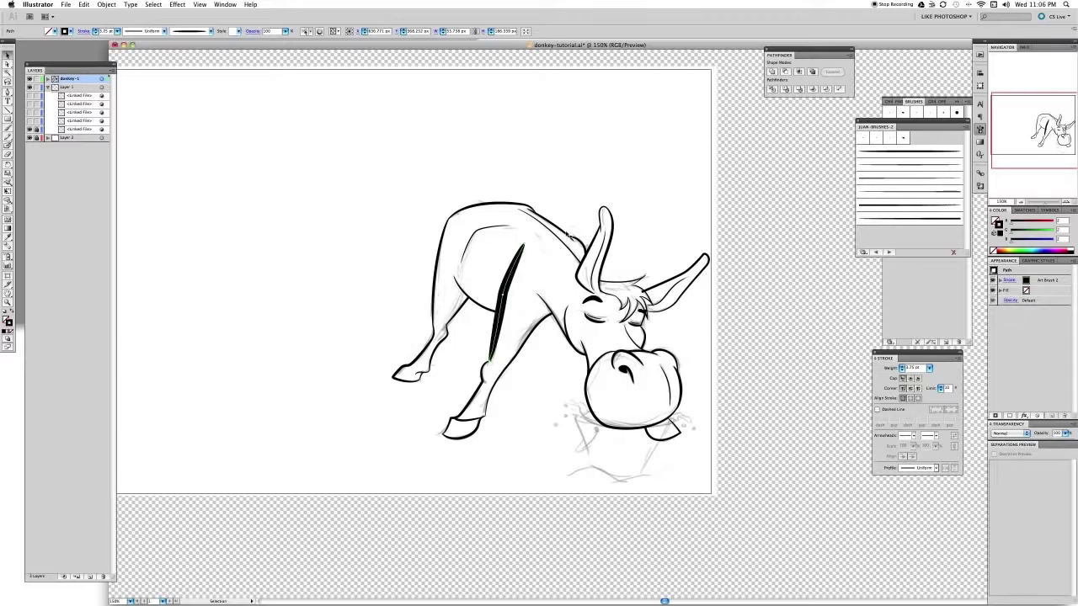
key("super+z")
key("super+z")
key("super+z")
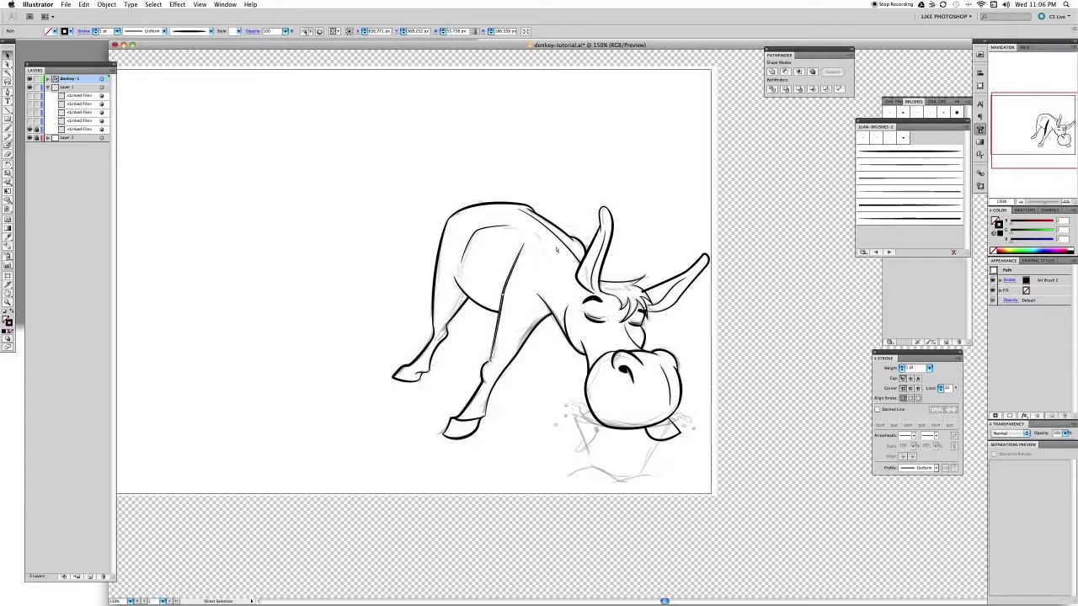
left_click(690, 322)
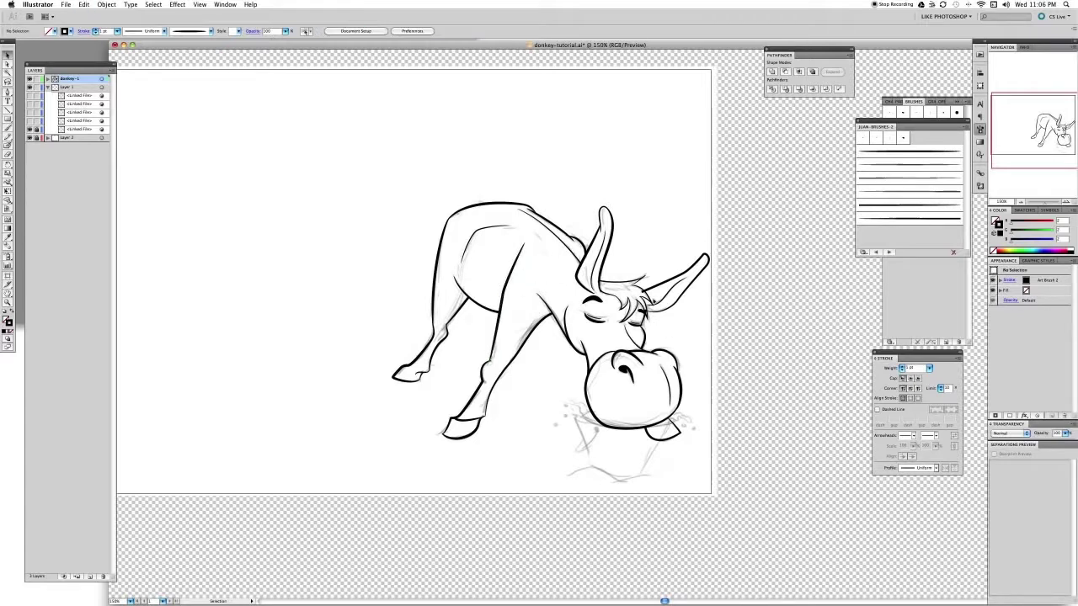
- Examine the inked ears, forelock, eyes and muzzle up close for stroke overlaps and line thickness
key("z")
left_click_drag(570, 213, 686, 331)
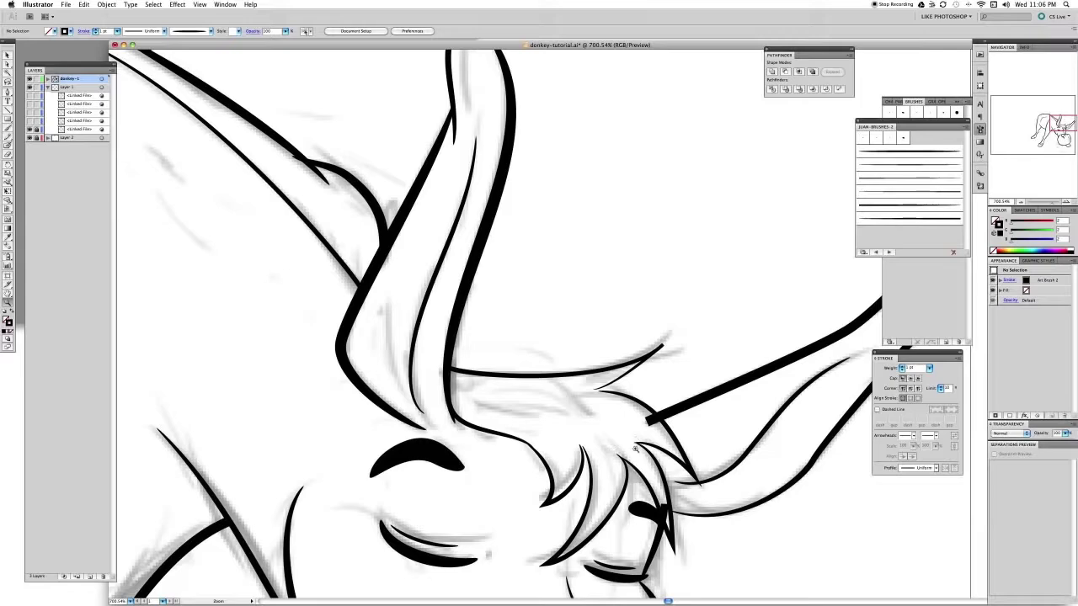
left_click(649, 482, "alt")
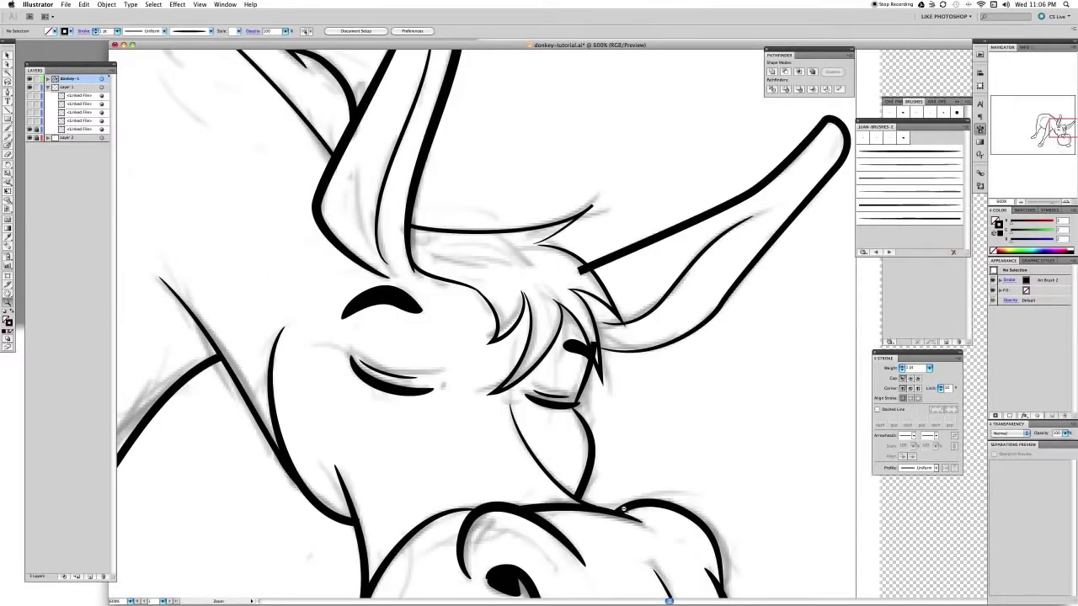
left_click(623, 459, "alt")
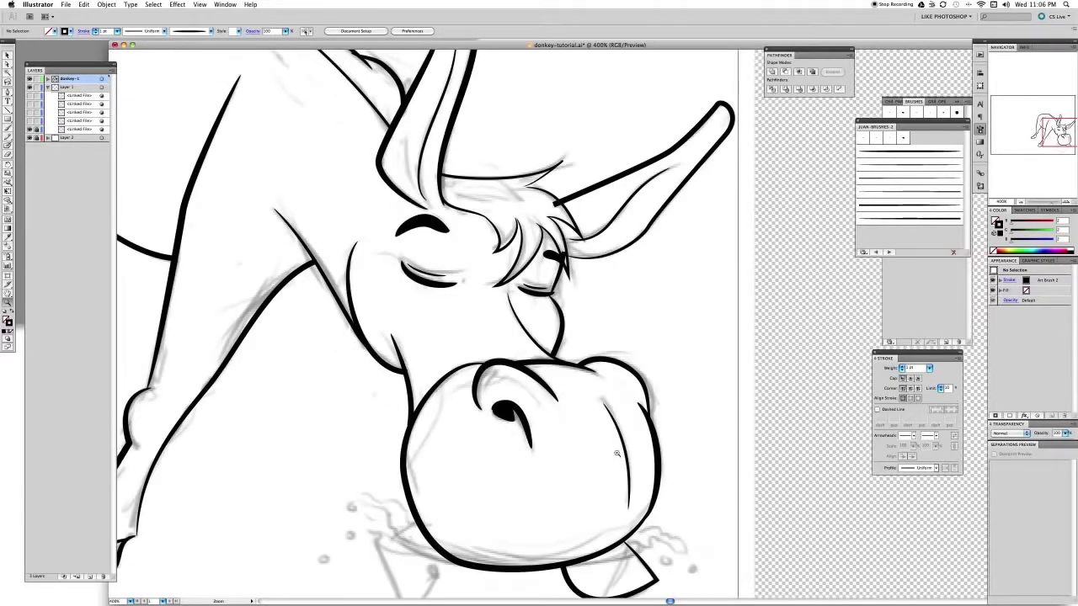
left_click(311, 353, "alt")
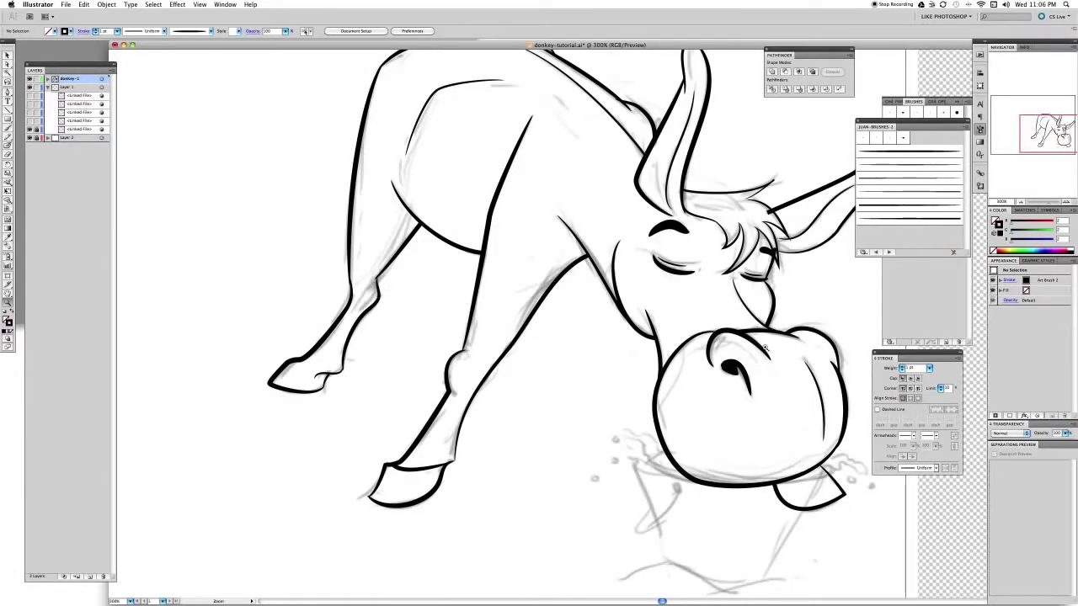
- Try an anchor edit at the lower end of the hind thigh's inner line, and undo it
left_click_drag(614, 119, 620, 266)
key("a")
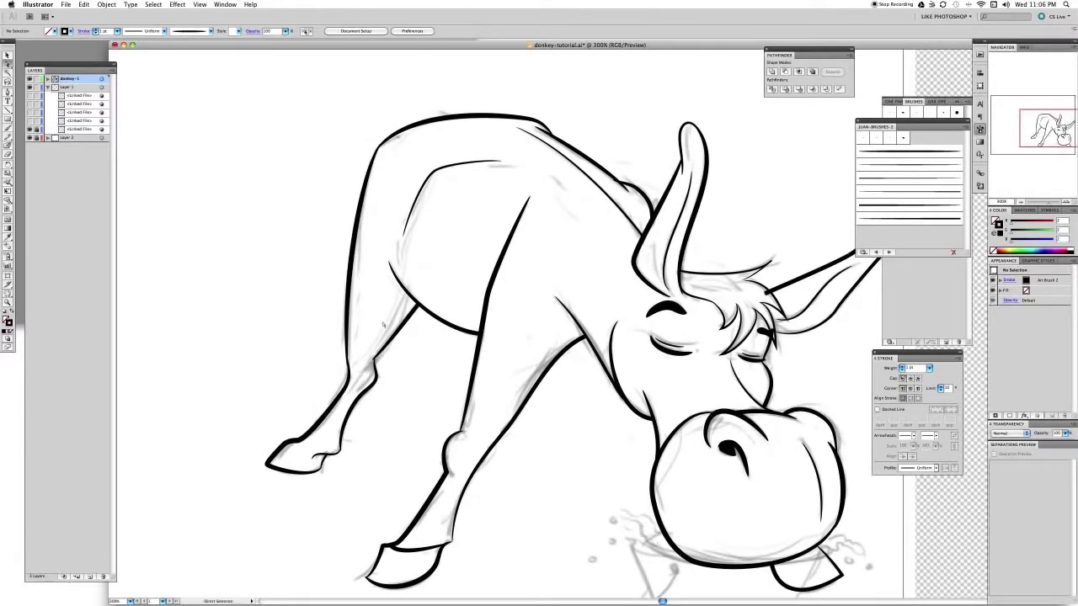
left_click(373, 353)
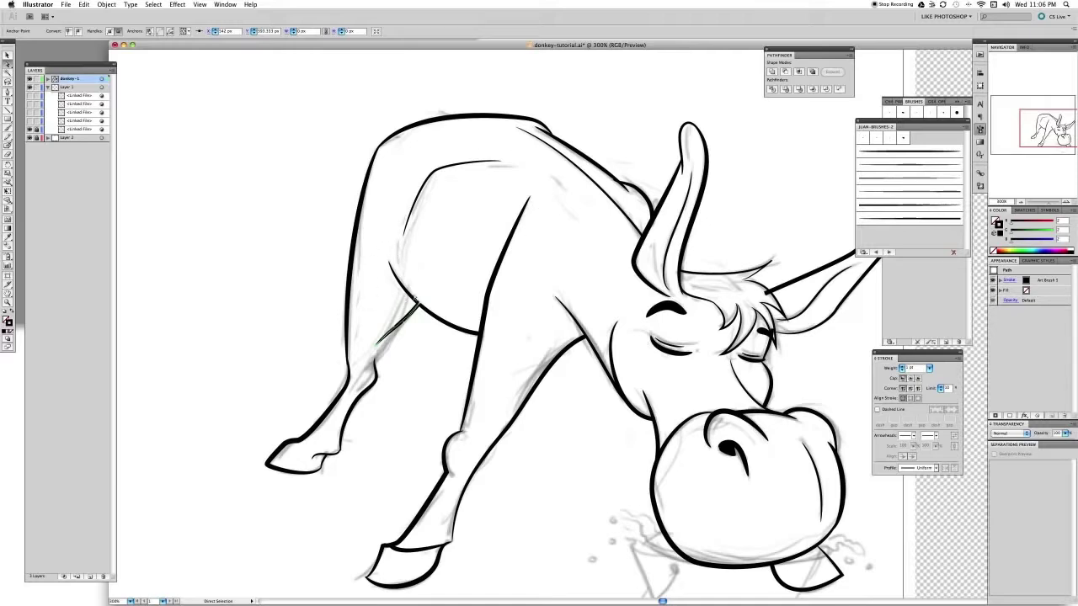
key("super+z")
left_click(301, 464)
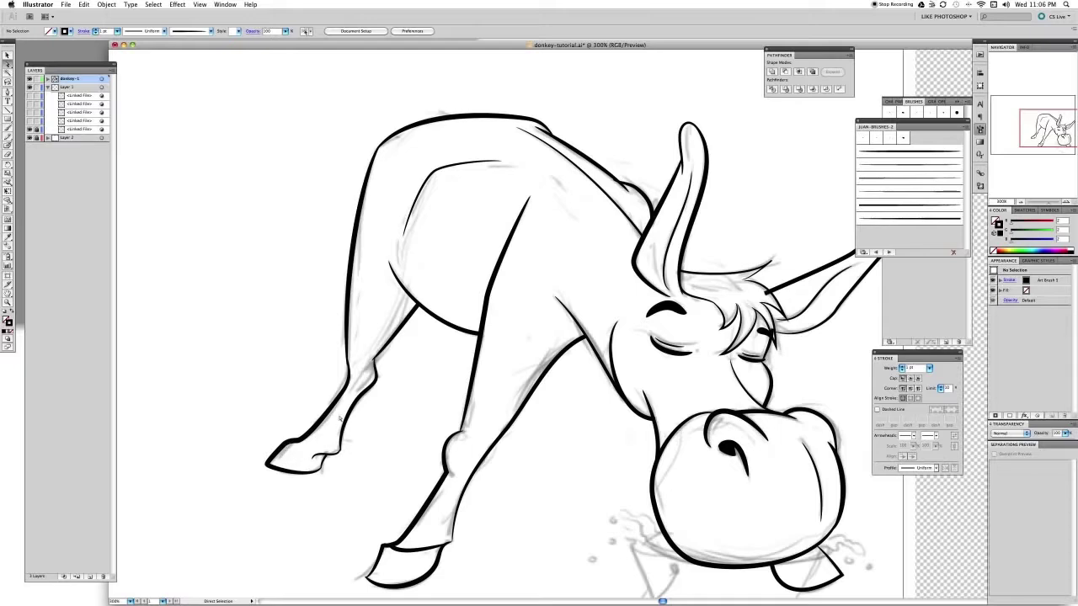
- Brush a line across the top edge of the hind hoof and adjust the anchors where it meets the lower leg
key("b")
left_click_drag(294, 442, 338, 448)
key("a")
left_click(318, 448)
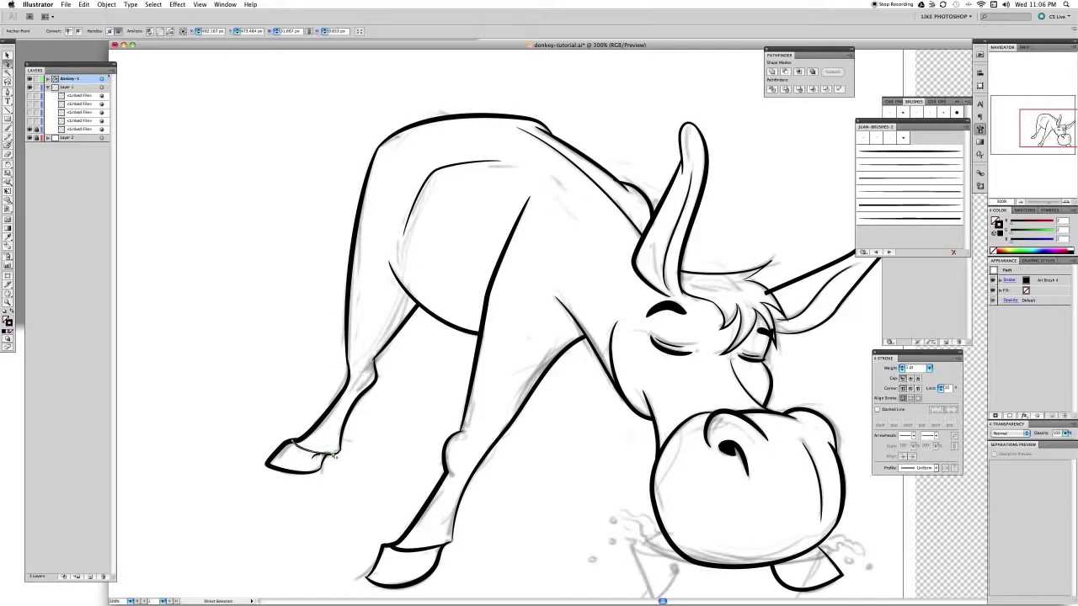
left_click_drag(331, 455, 331, 455)
left_click(587, 261)
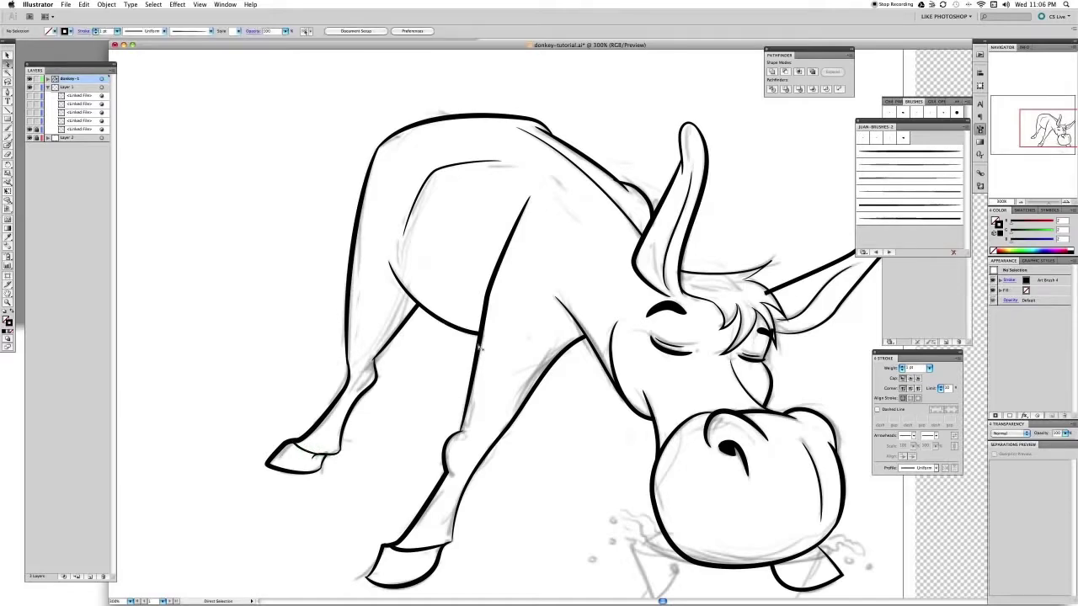
left_click(314, 460)
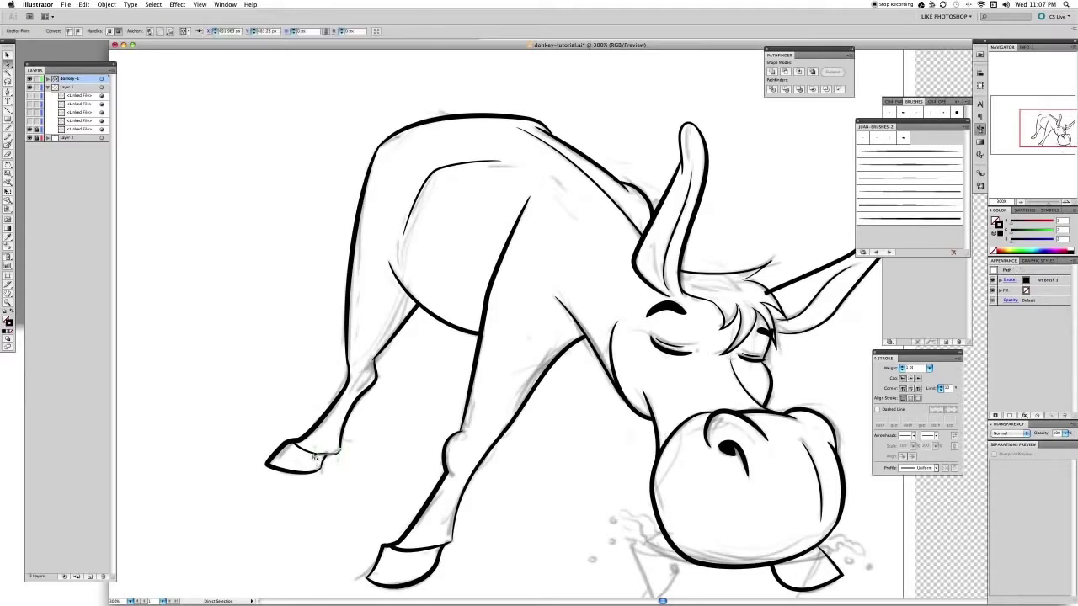
left_click_drag(311, 456, 340, 456)
left_click(341, 460)
left_click(338, 458)
left_click(353, 459)
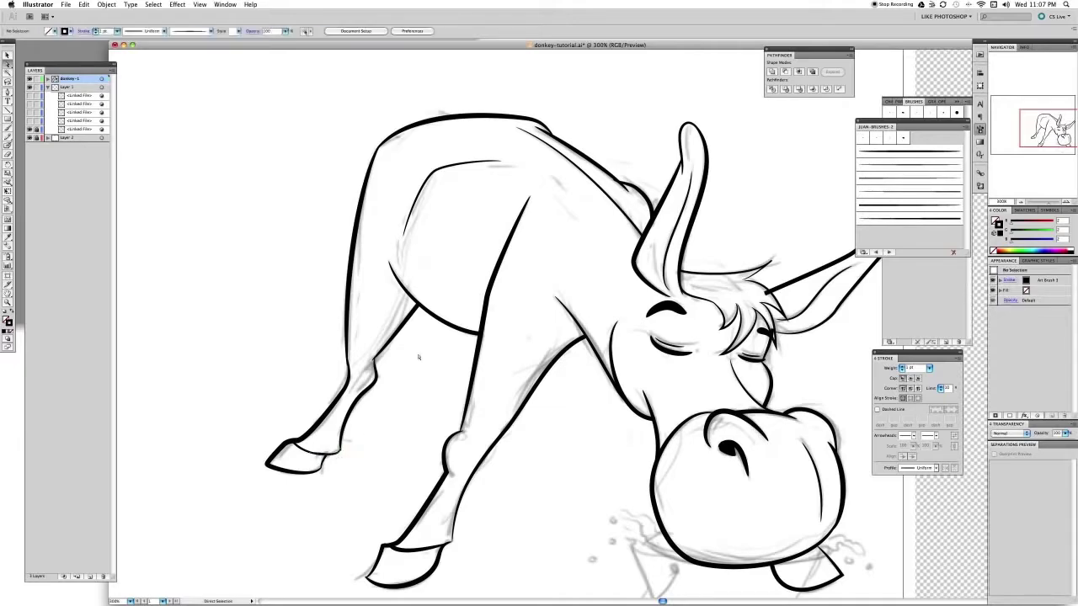
- Select all the inked donkey strokes and expand their appearance into filled outline shapes
key("z")
left_click(529, 358, "alt")
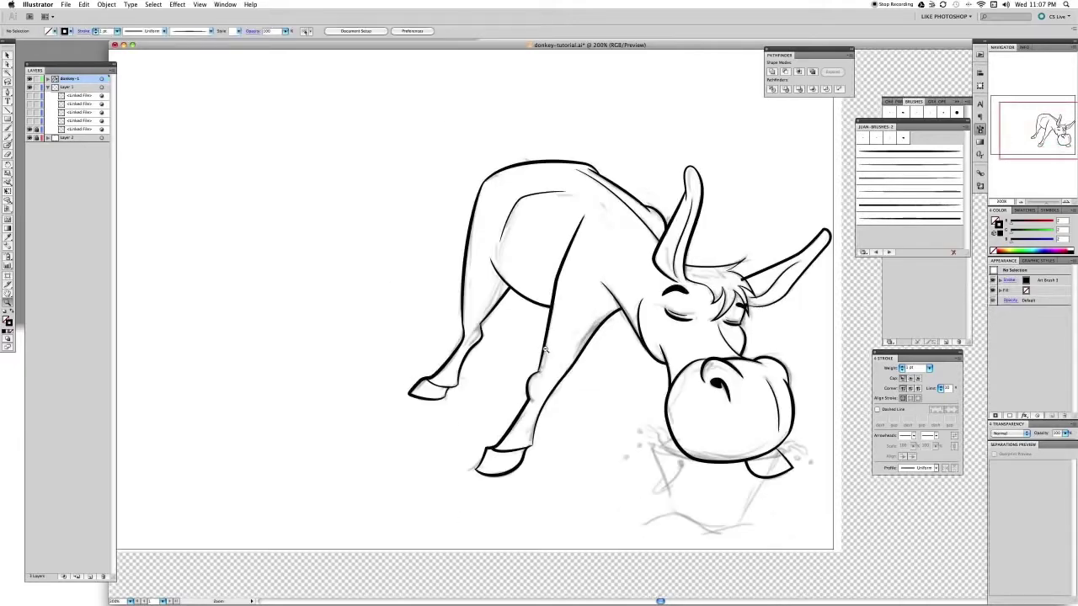
key("v")
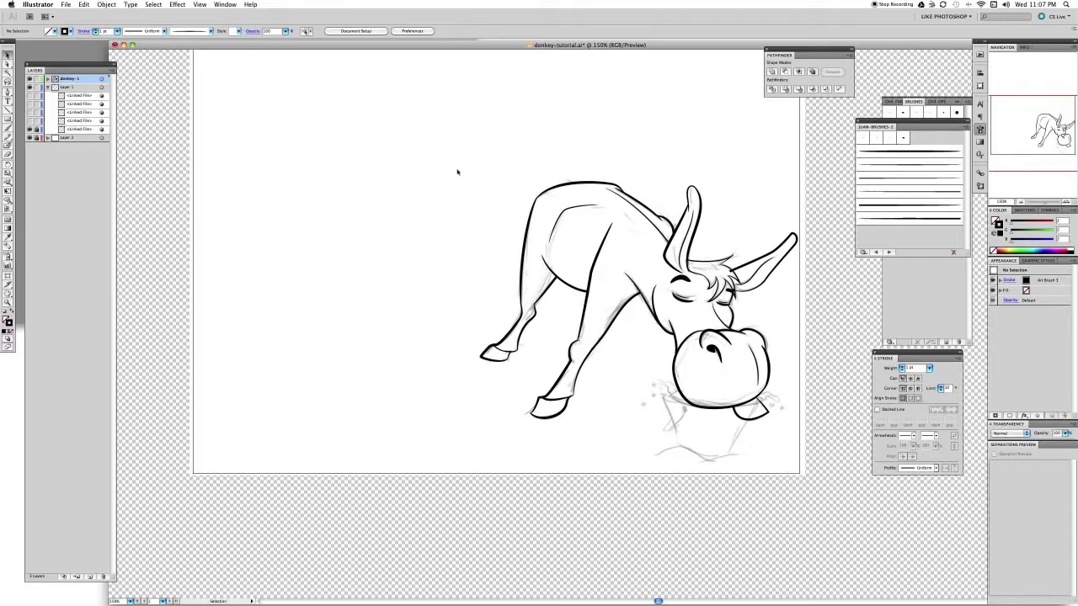
mouse_move(422, 118)
left_mouse_down()
mouse_move(578, 270)
mouse_move(829, 472)
left_mouse_up()
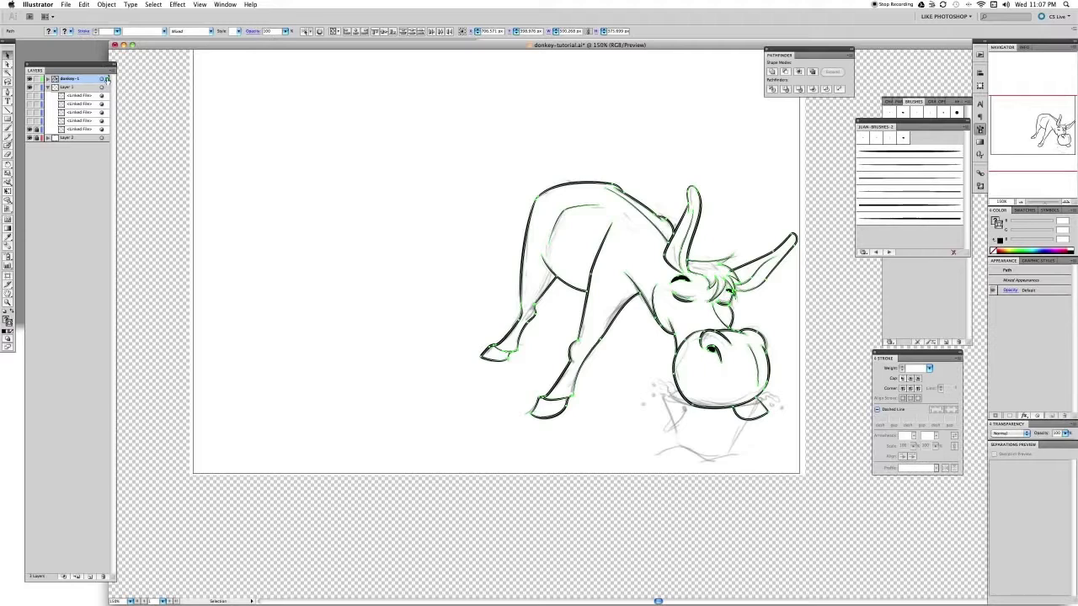
left_click(213, 130)
left_click(107, 78)
left_click(84, 5)
mouse_move(107, 5)
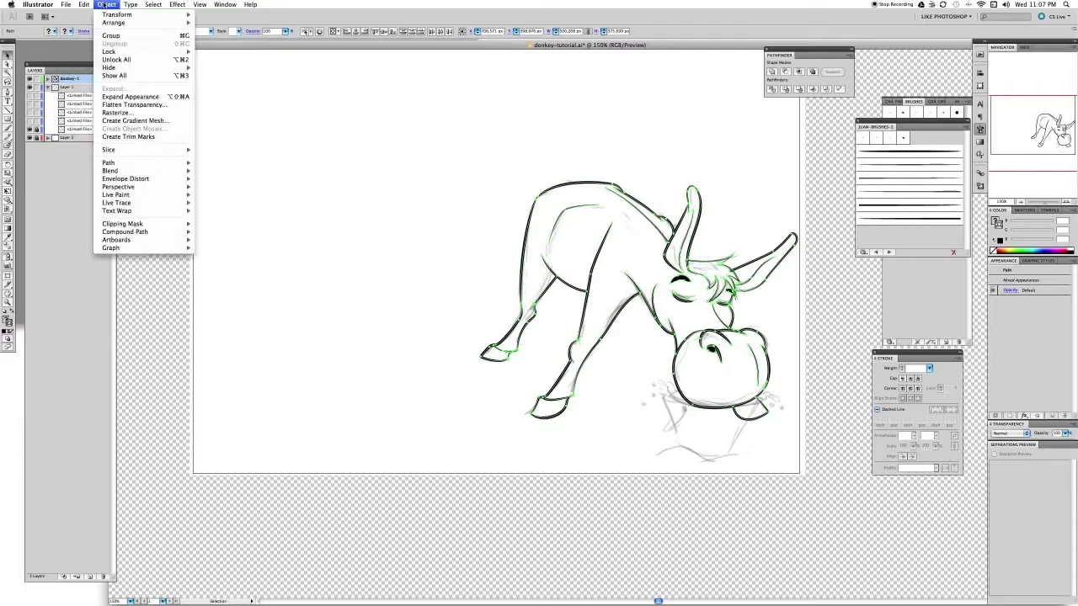
left_click(138, 99)
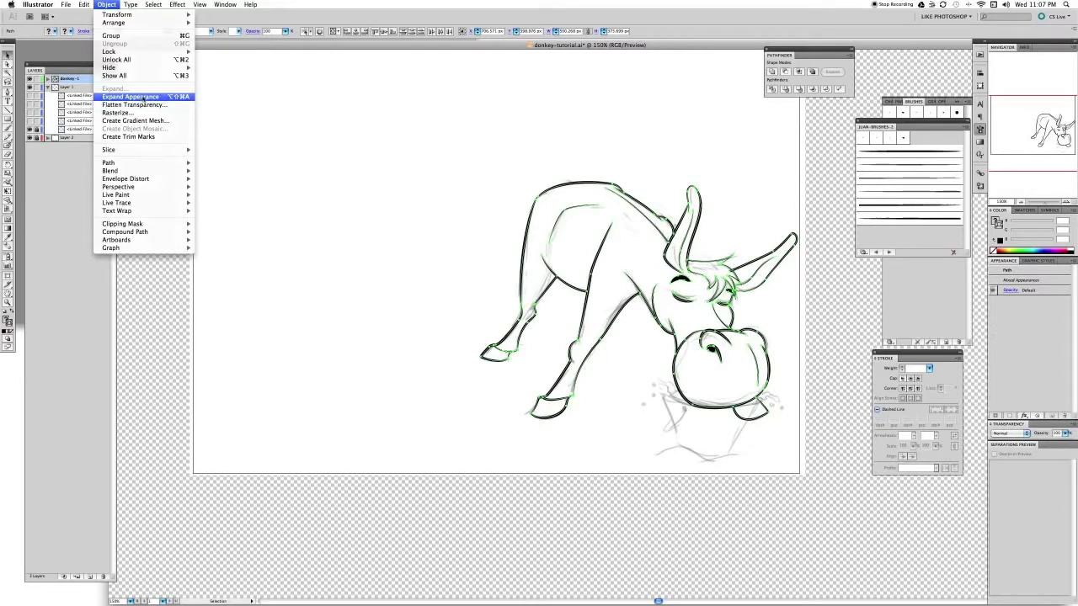
left_click(616, 257)
left_click(599, 255)
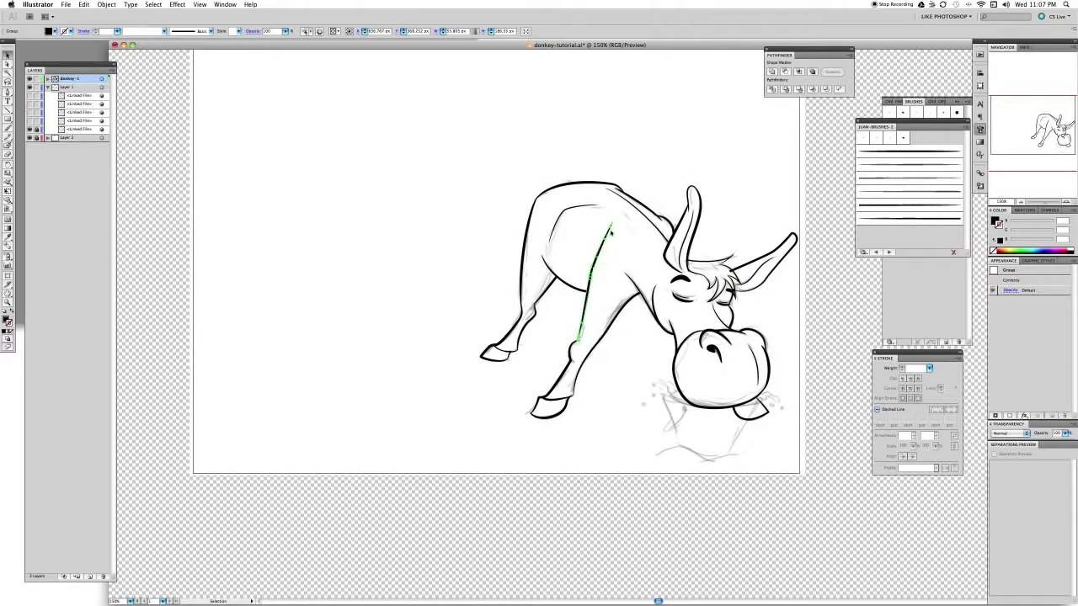
left_click(616, 253)
- Select all the expanded donkey line art and make it a Live Paint group
mouse_move(424, 113)
left_mouse_down()
mouse_move(761, 446)
mouse_move(819, 473)
left_mouse_up()
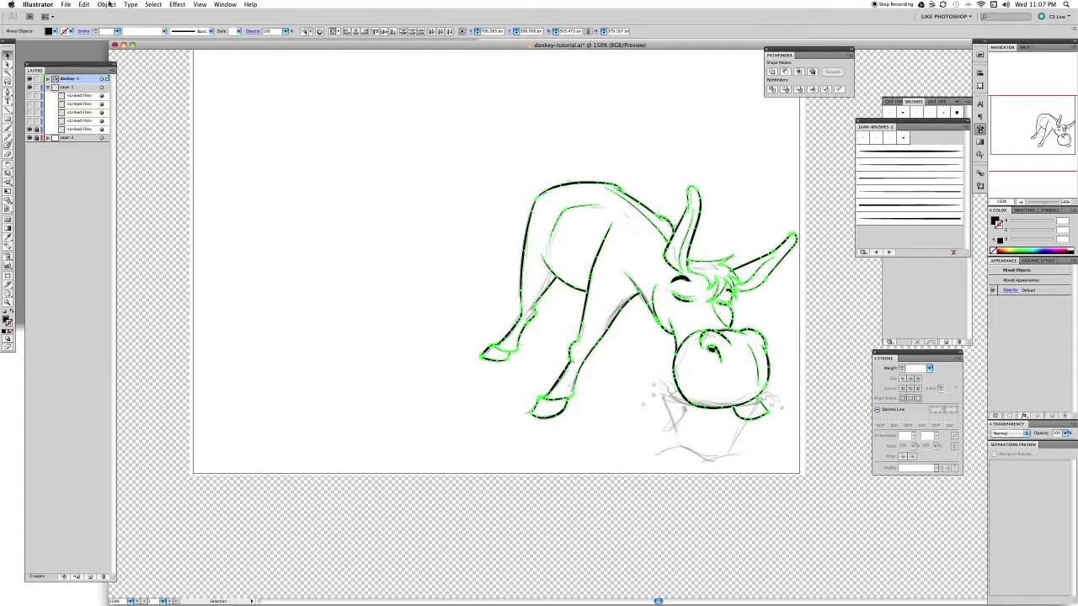
left_click(107, 4)
mouse_move(149, 196)
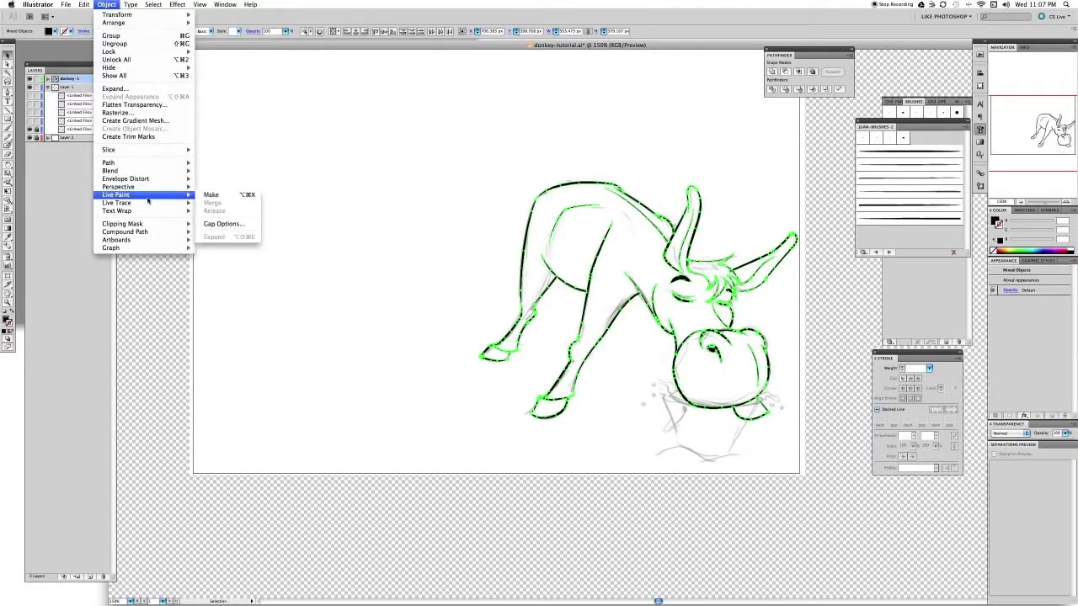
left_click(220, 196)
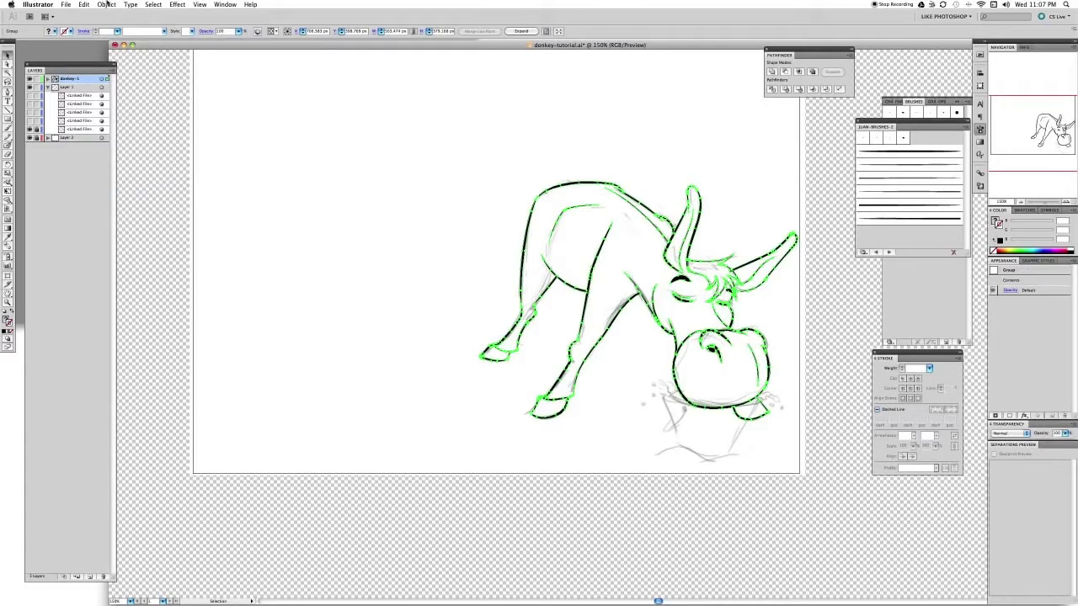
- Expand the Live Paint group into separate editable paths
left_click(107, 4)
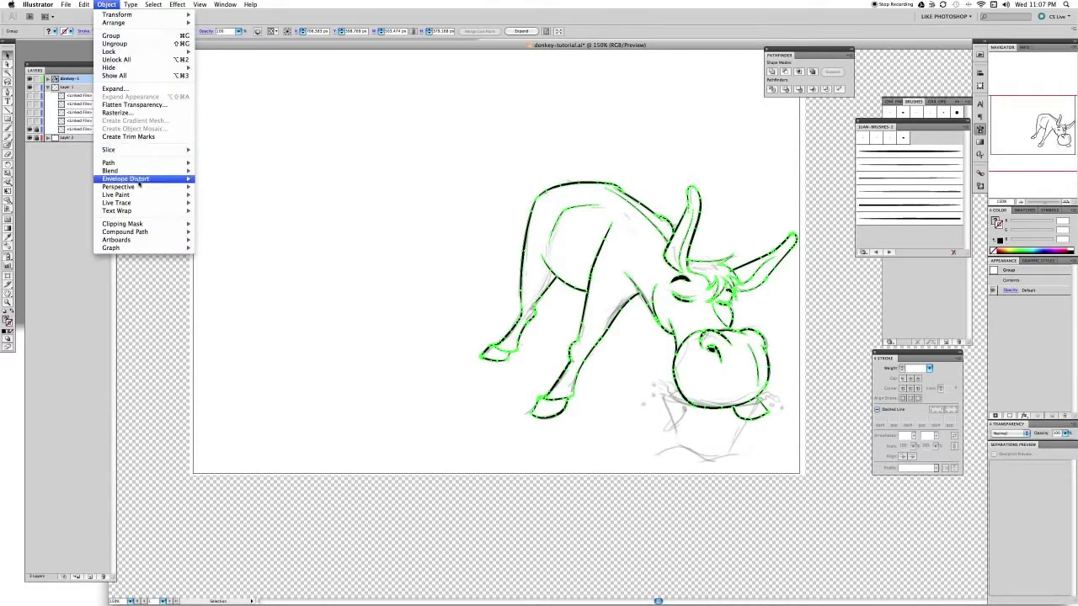
mouse_move(141, 196)
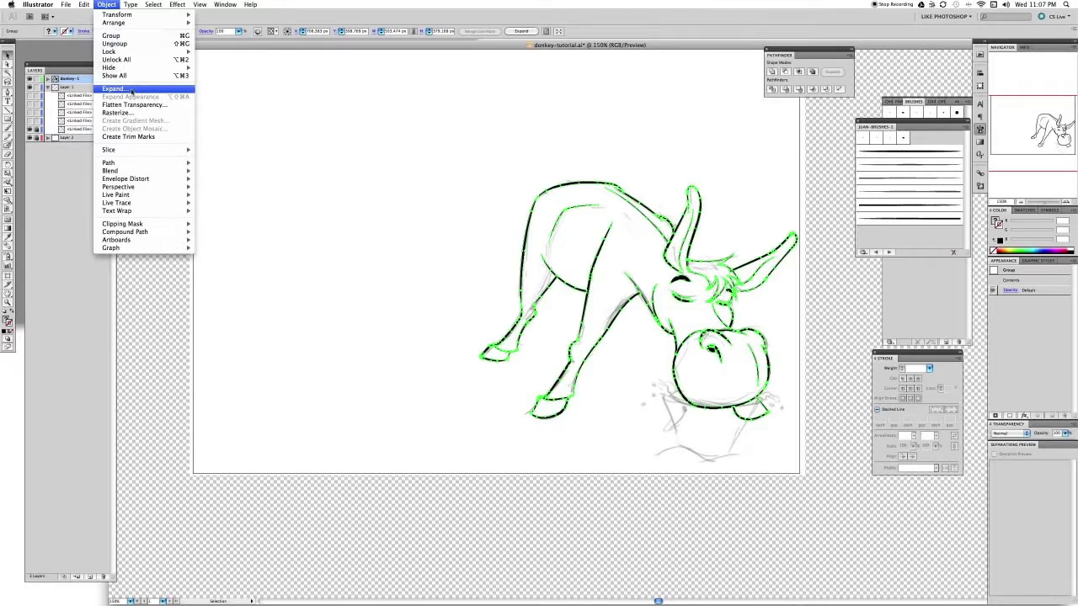
left_click(131, 90)
left_click(576, 190)
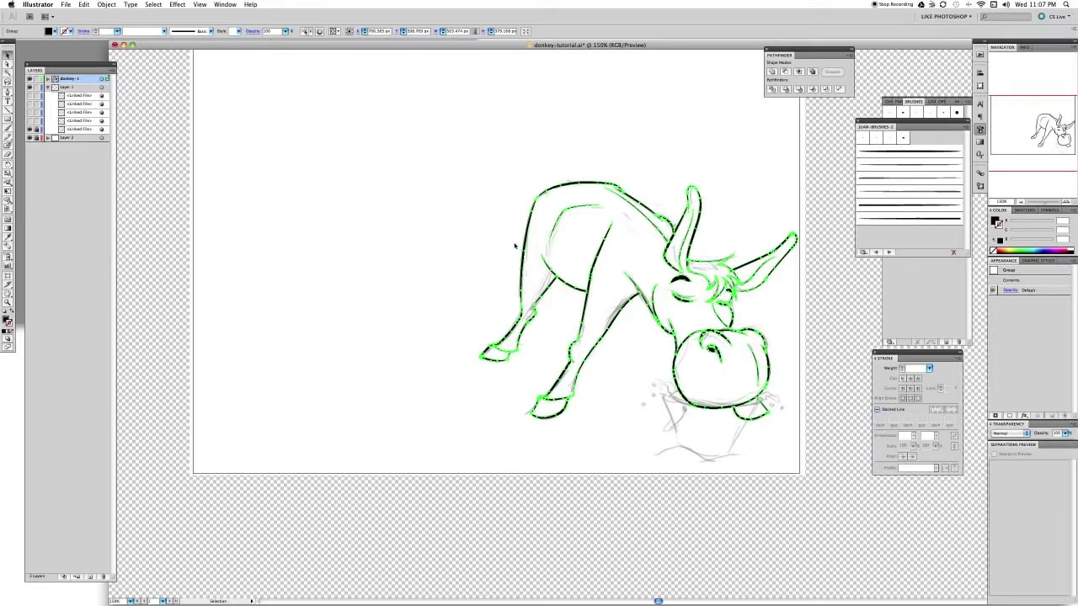
- Delete the far ear line's end overhanging the forelock and the excess line piece crossing the hair beside the far eye
key("z")
left_click_drag(653, 161, 802, 354)
key("a")
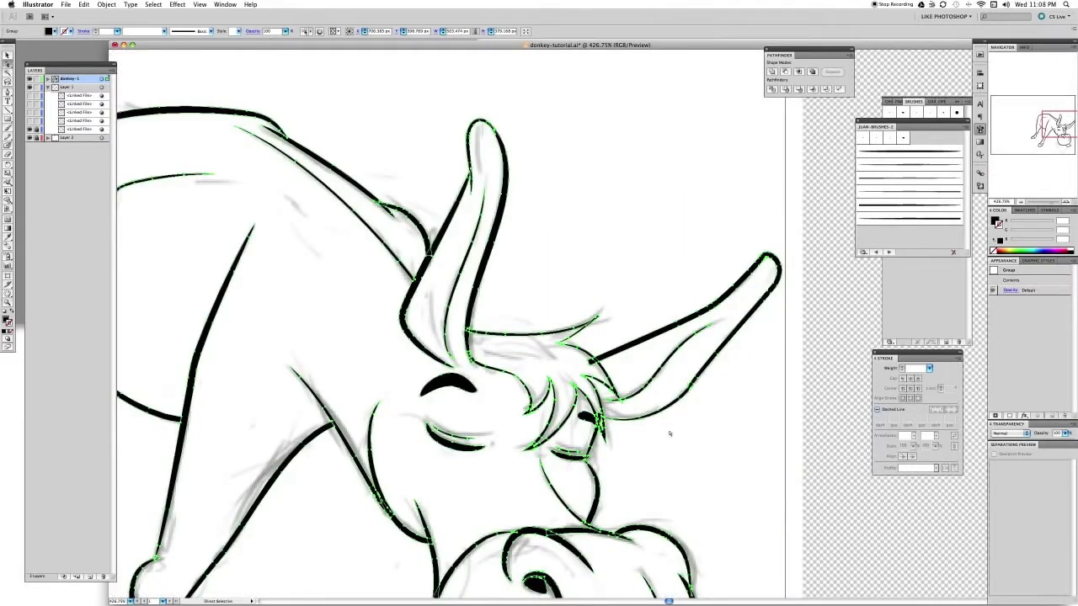
left_click(671, 438)
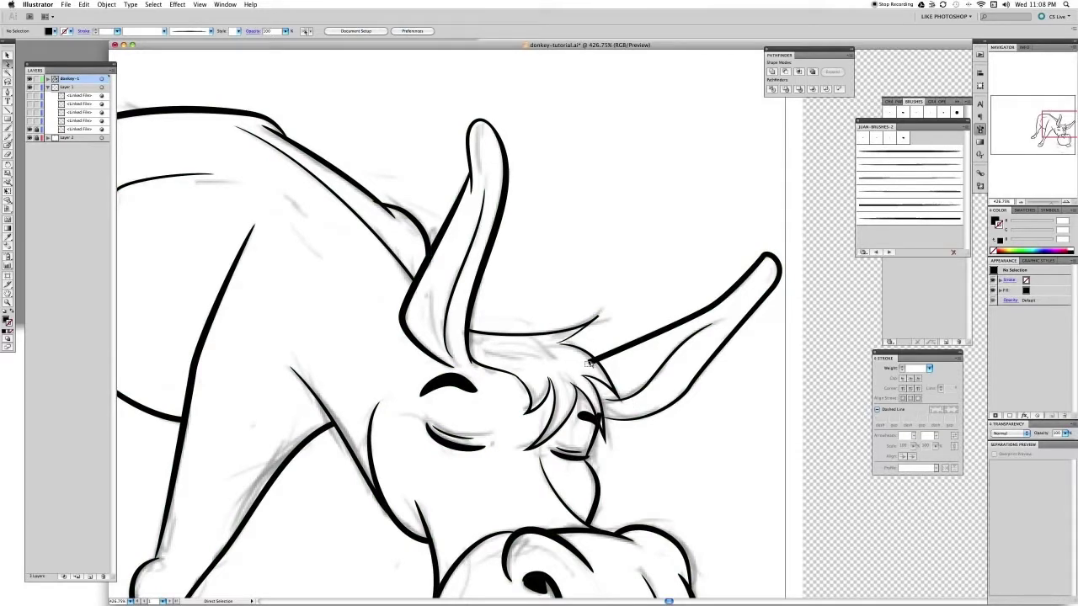
left_click_drag(8, 65, 63, 67)
left_click(590, 362)
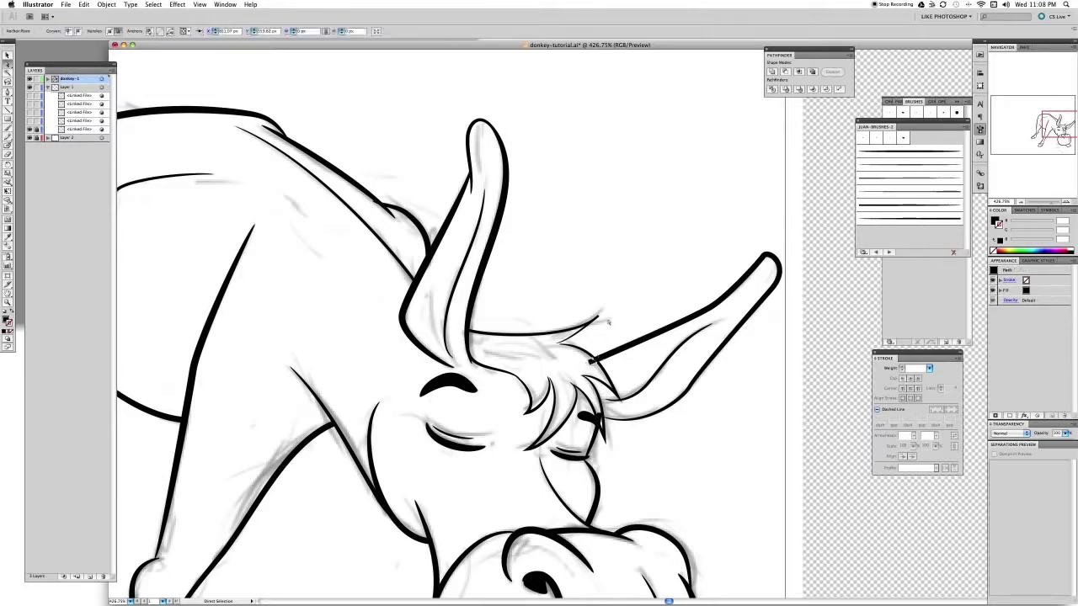
left_click(637, 378)
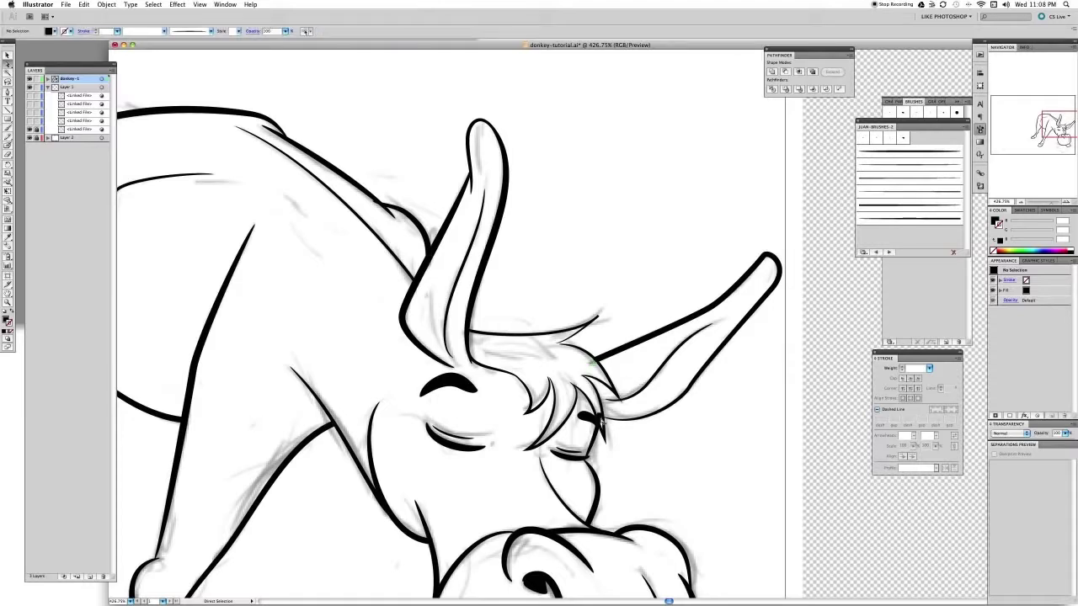
left_click(602, 420)
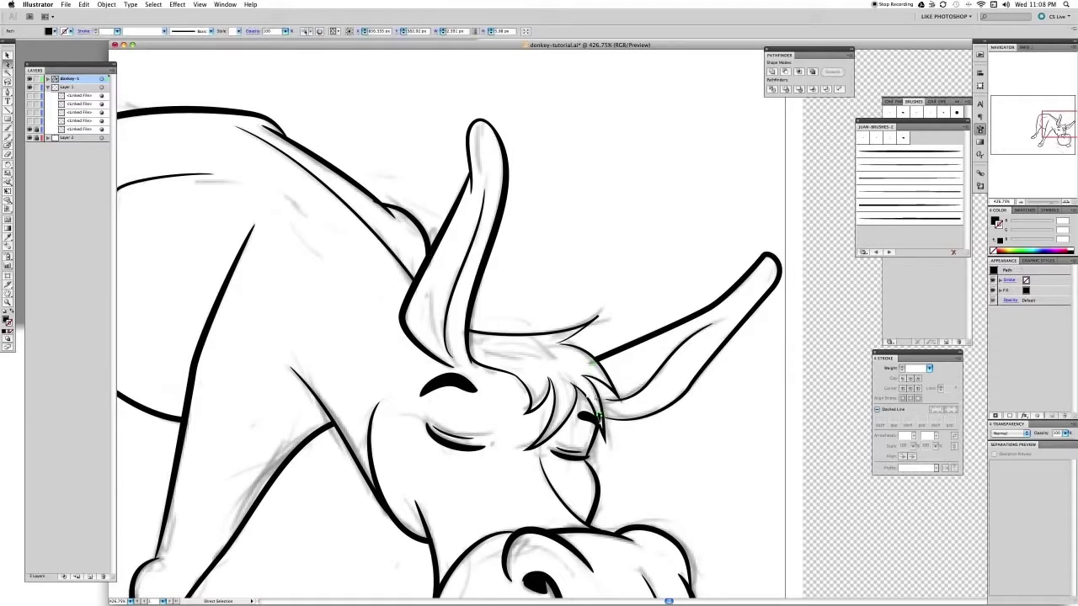
left_click(615, 418)
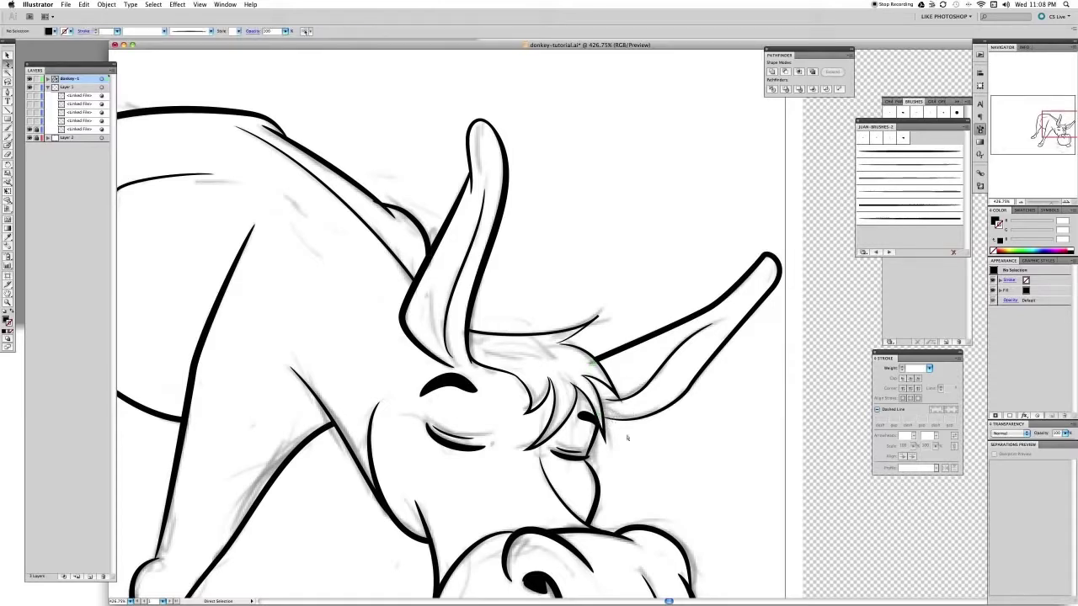
- Select segments of the forelock, upright ear and jaw lines in turn to check how the expanded paths are divided
key("z")
key("a")
left_click(528, 334)
left_click_drag(457, 338, 486, 303)
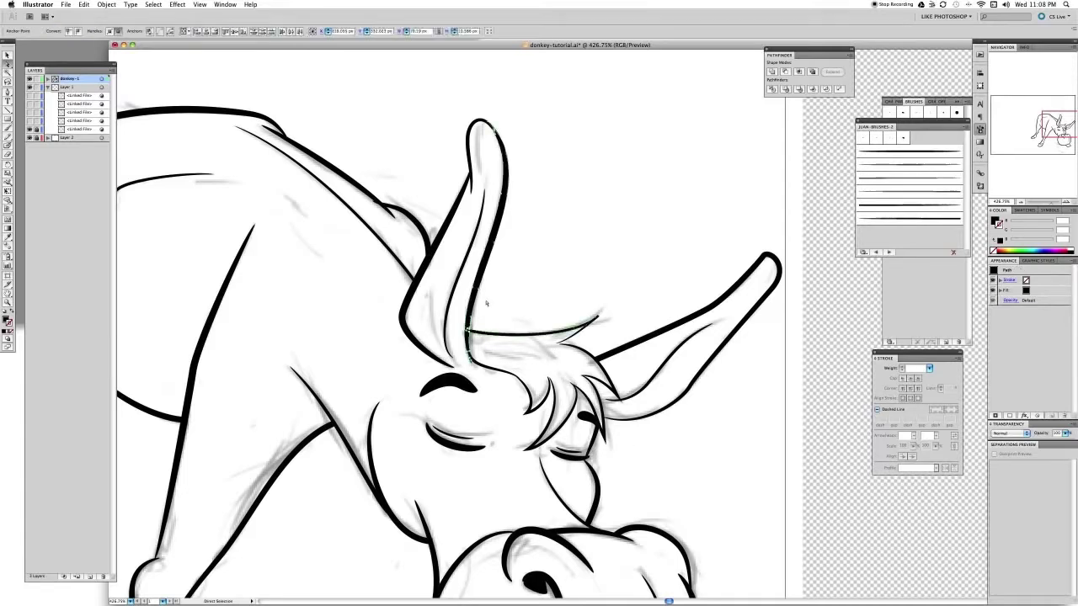
left_click(446, 334)
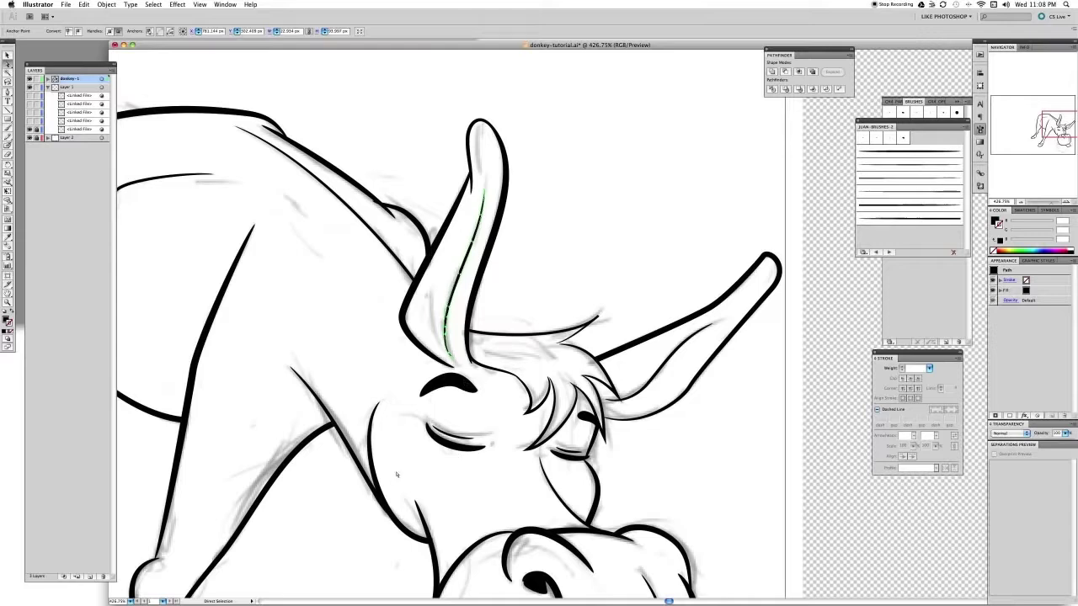
left_click(437, 520)
left_click(430, 542)
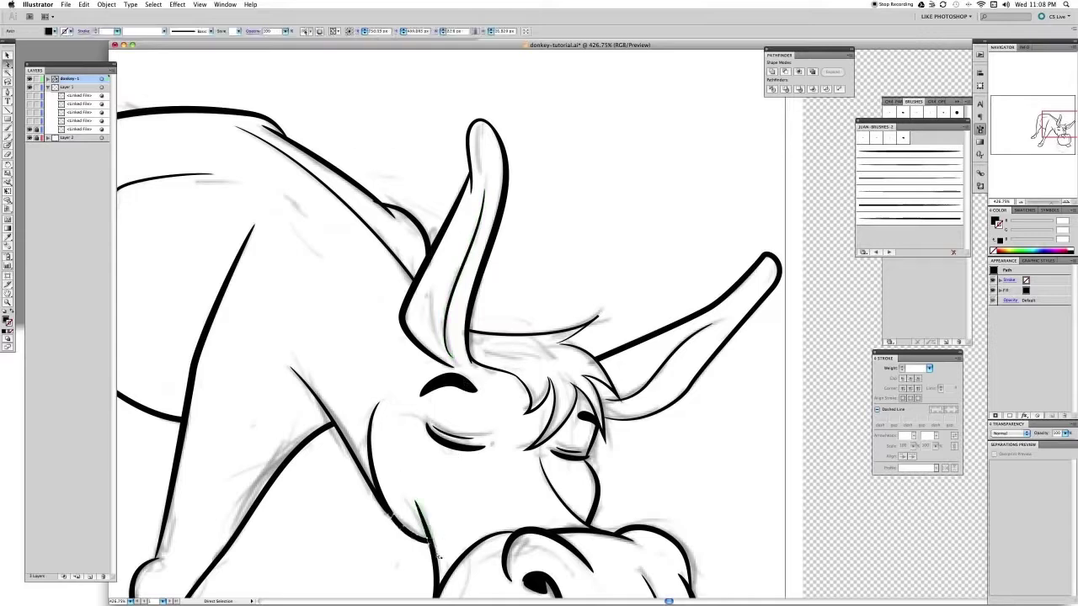
left_click(459, 503)
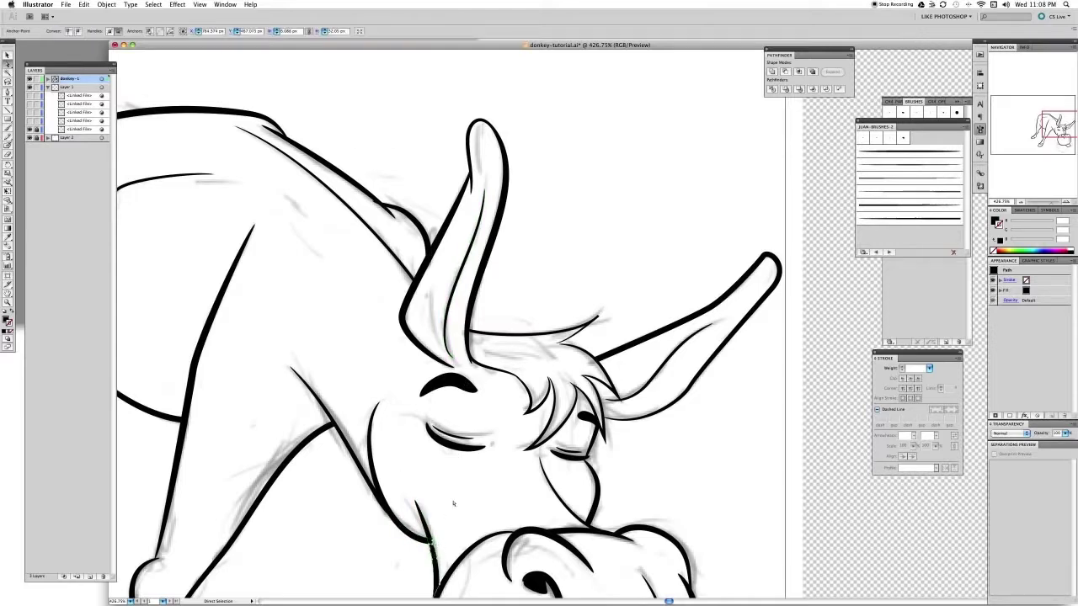
- Examine the muzzle, legs, belly and back outlines for remaining overhanging line ends
key("space")
left_click_drag(485, 514, 489, 288)
left_click_drag(337, 294, 461, 230)
left_click_drag(381, 292, 449, 234)
left_click_drag(240, 302, 396, 441)
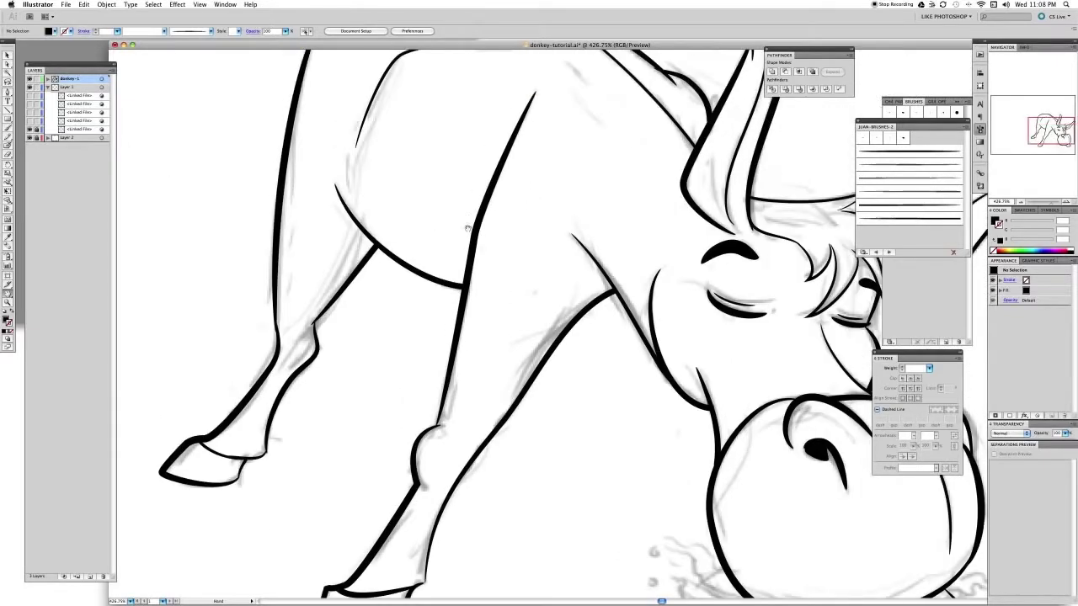
left_click_drag(445, 278, 404, 357)
left_click_drag(411, 293, 375, 369)
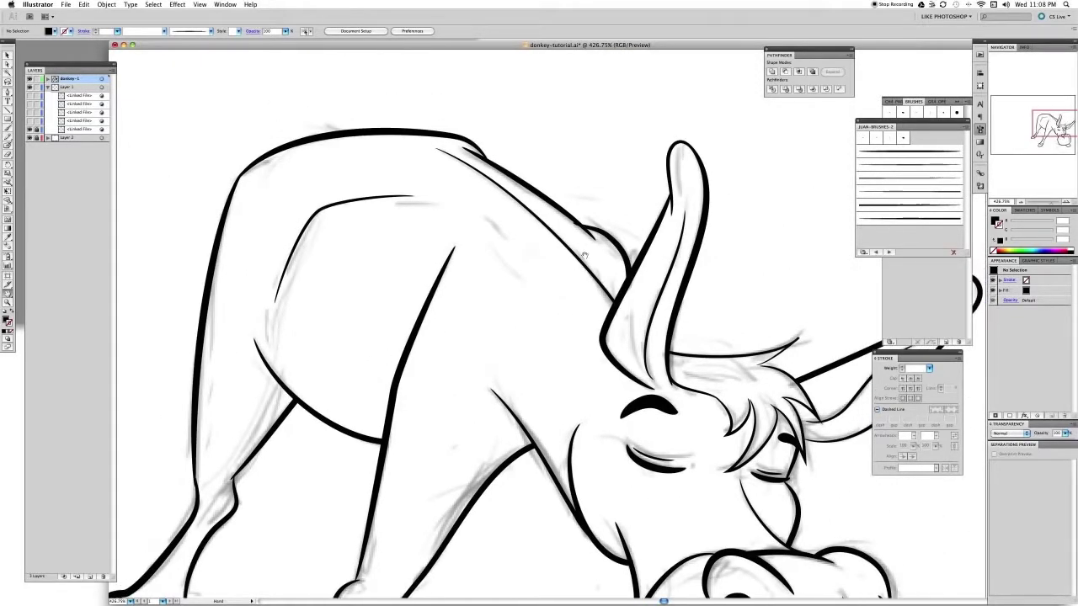
- Select the whole first-frame donkey drawing and make it a Live Paint group
key("a")
left_click(575, 229)
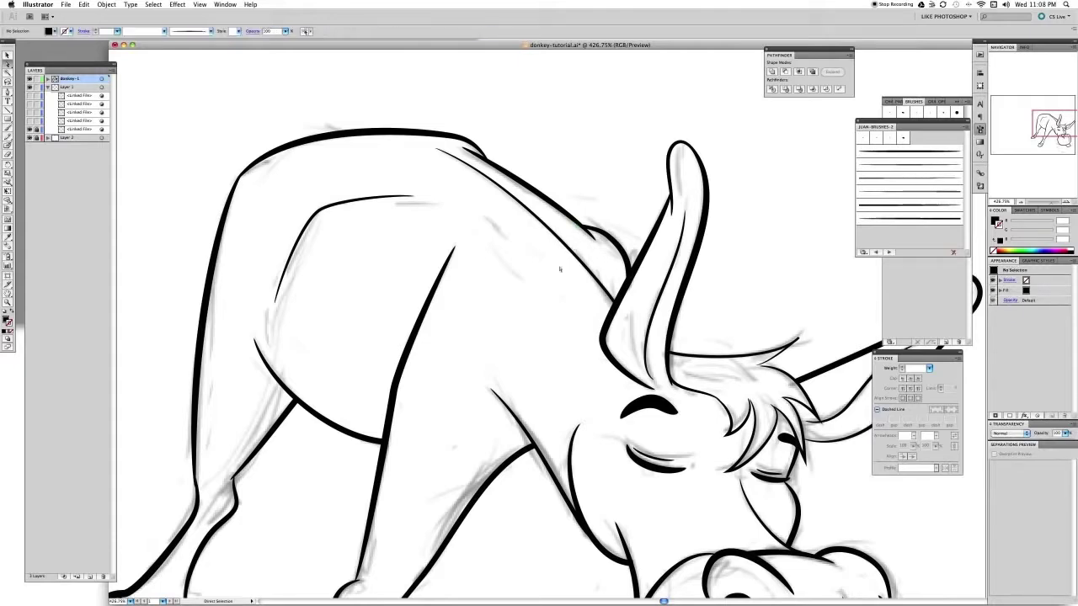
key("z")
left_click(529, 320, "alt")
left_click(532, 327, "alt")
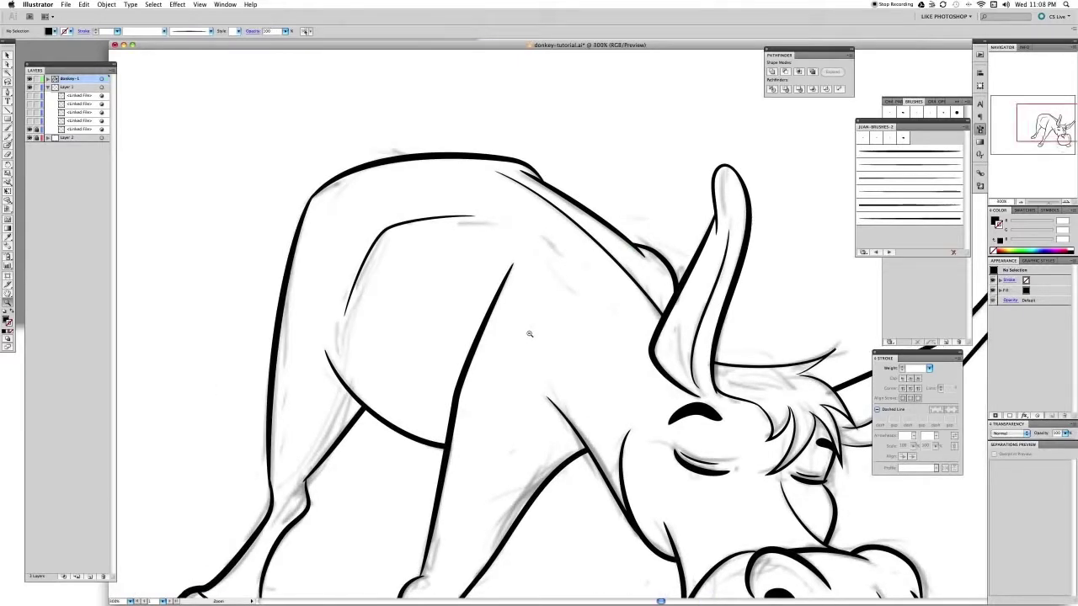
left_click(537, 335, "alt")
left_click(536, 341, "alt")
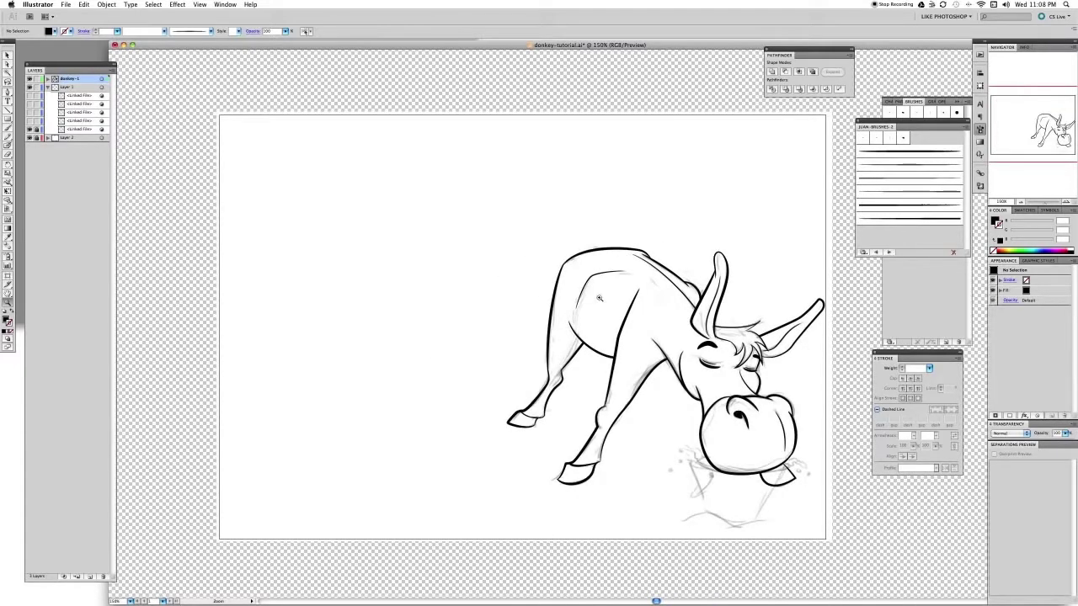
left_click_drag(637, 278, 510, 274)
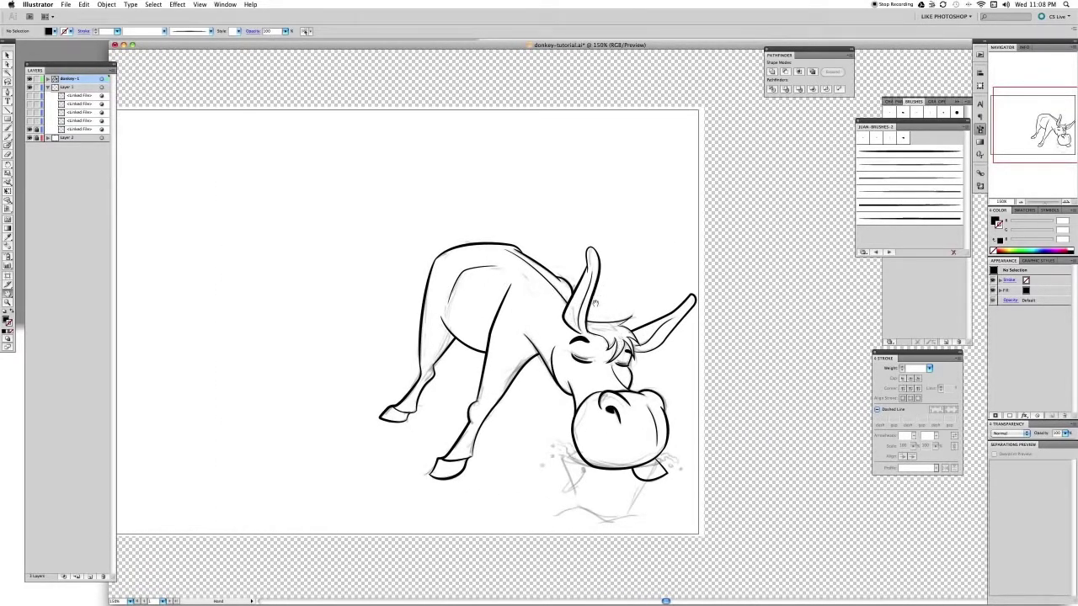
key("v")
left_click_drag(323, 182, 750, 536)
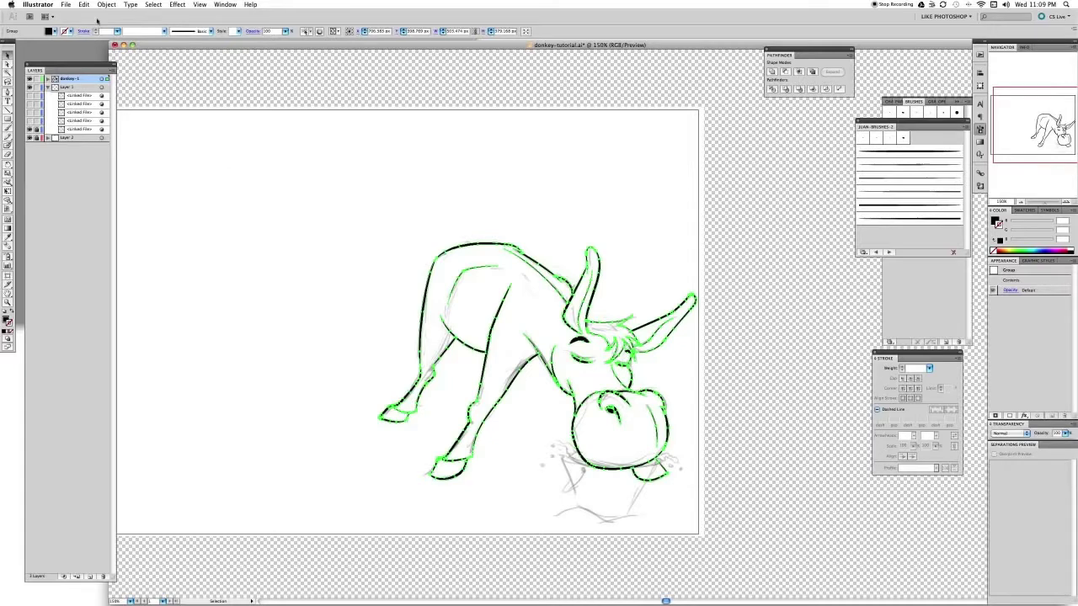
left_click(107, 5)
mouse_move(123, 200)
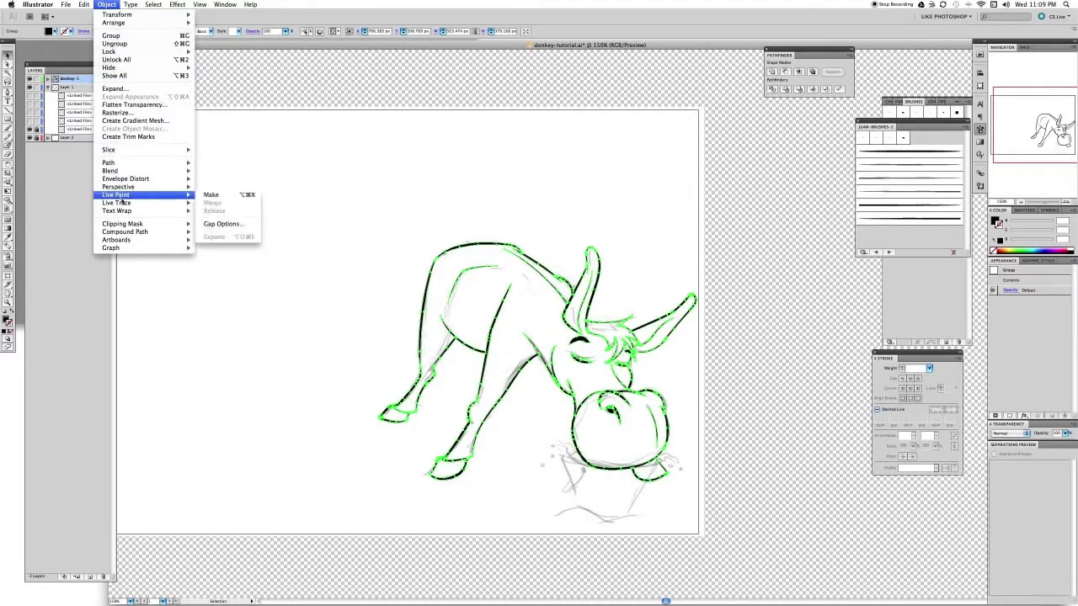
left_click(212, 196)
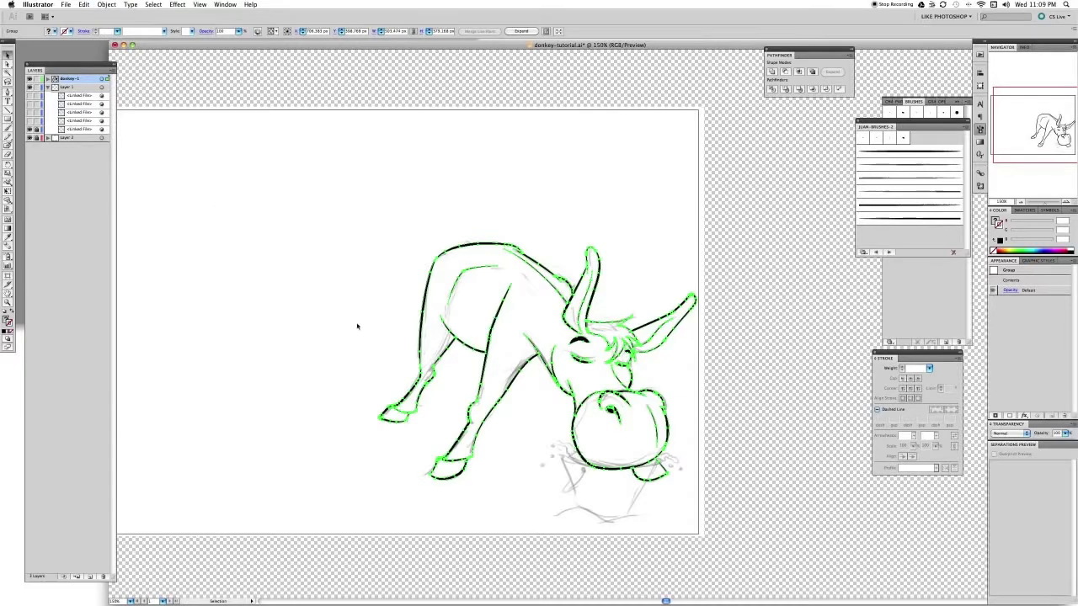
left_click(326, 310)
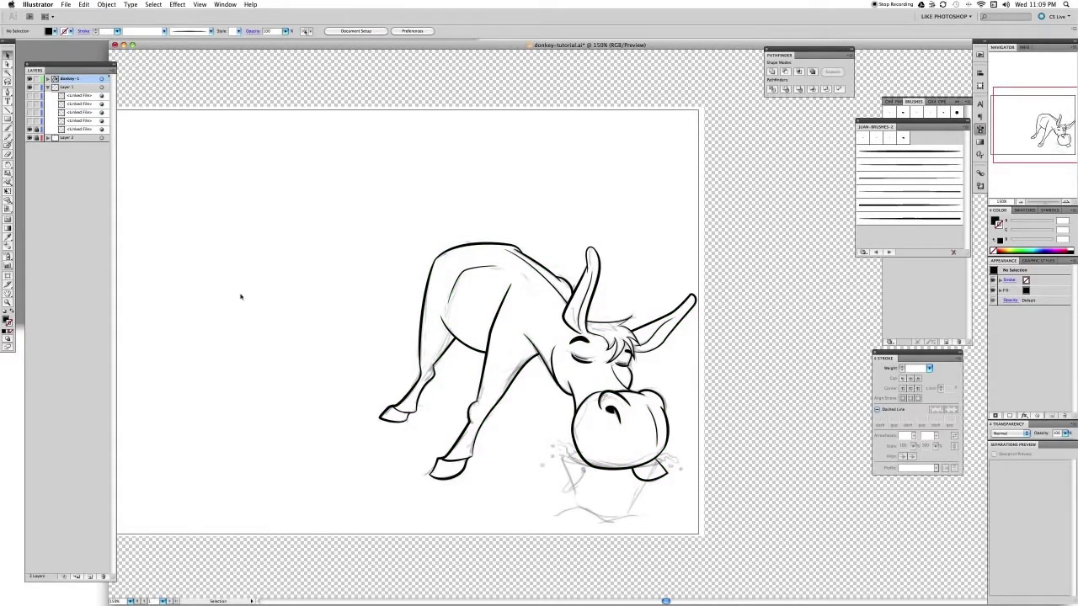
- Set the fill to warm grey AFA49A and paint the donkey's body, legs, head and ears with the Live Paint Bucket
double_click(7, 320)
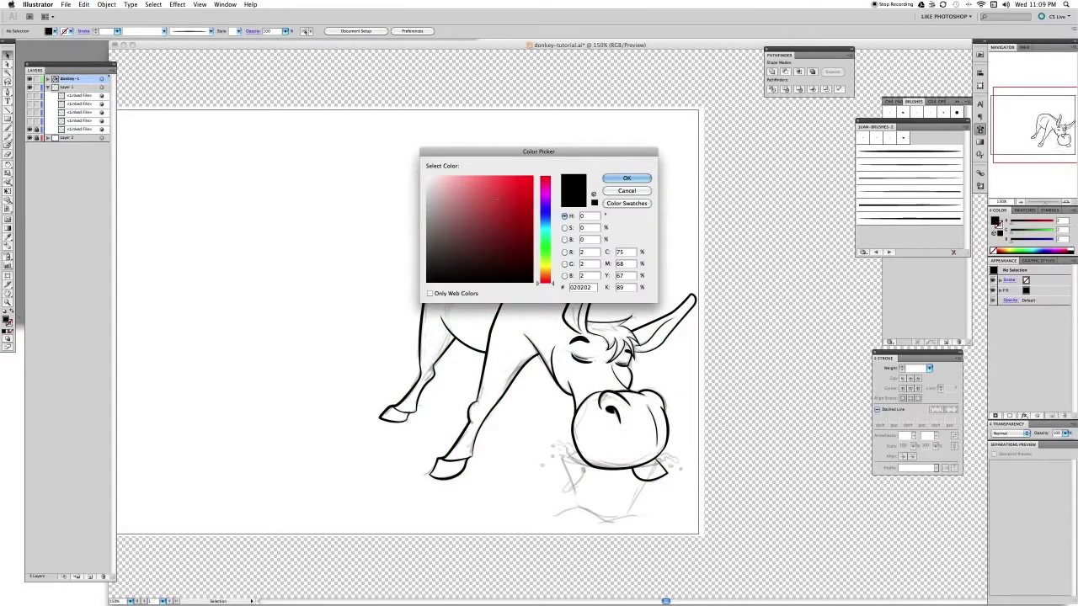
left_click(424, 216)
left_click_drag(543, 271, 546, 275)
left_click(437, 210)
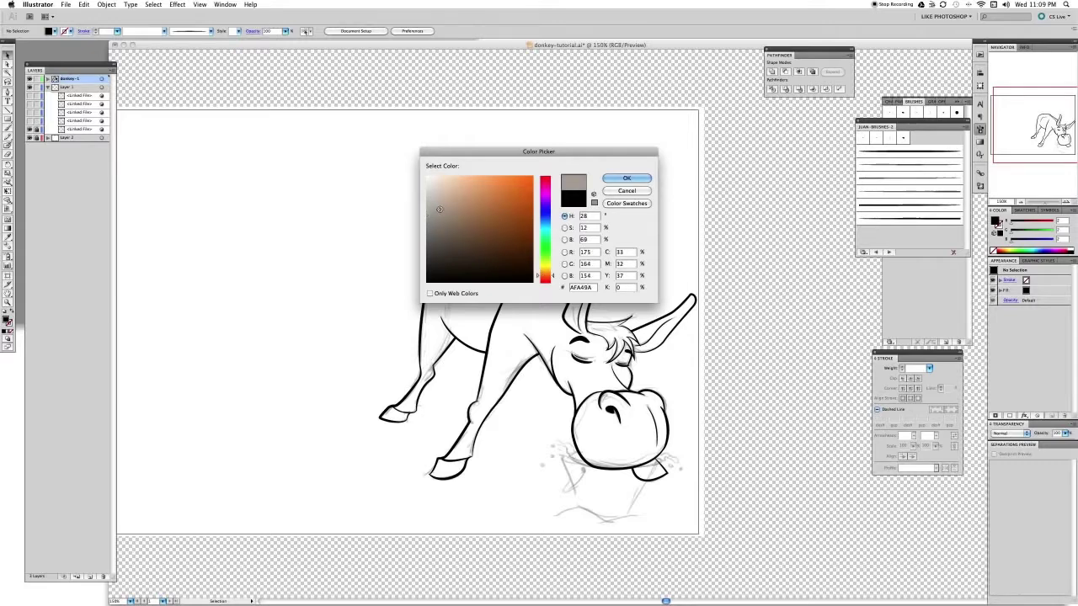
left_click(626, 178)
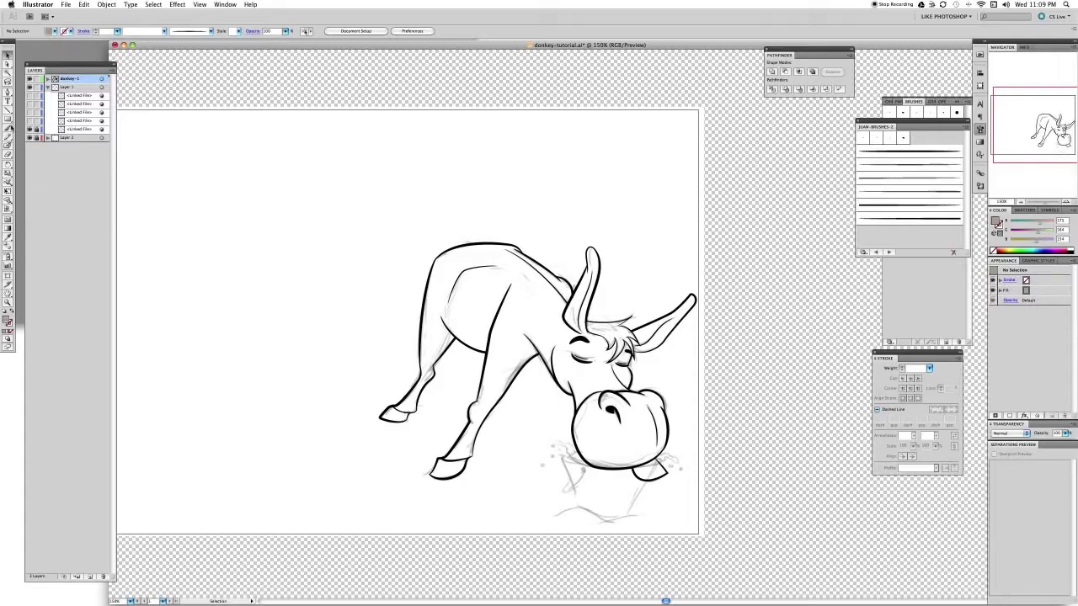
key("k")
left_click(493, 283)
left_click(661, 315)
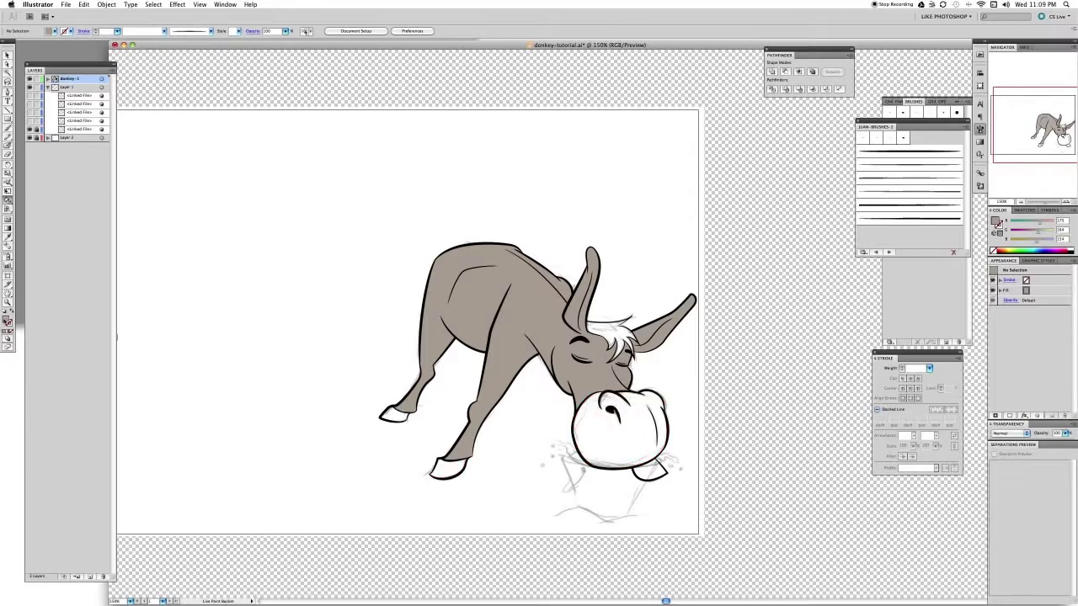
- Set the fill to dark grey 515151 and paint the donkey's hooves with the Live Paint Bucket
double_click(7, 321)
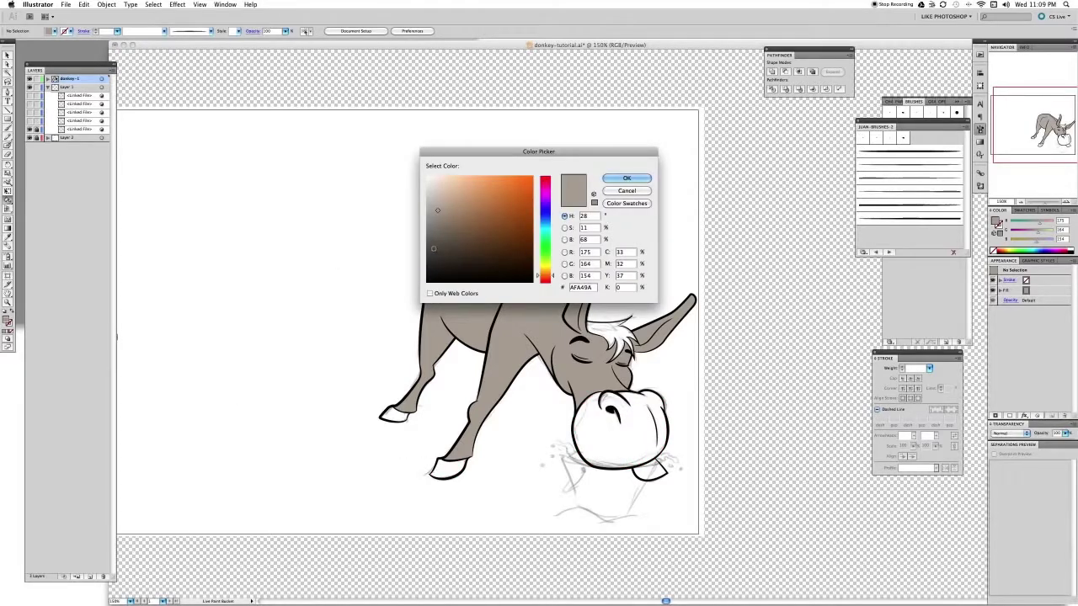
left_click(624, 179)
left_click(395, 412)
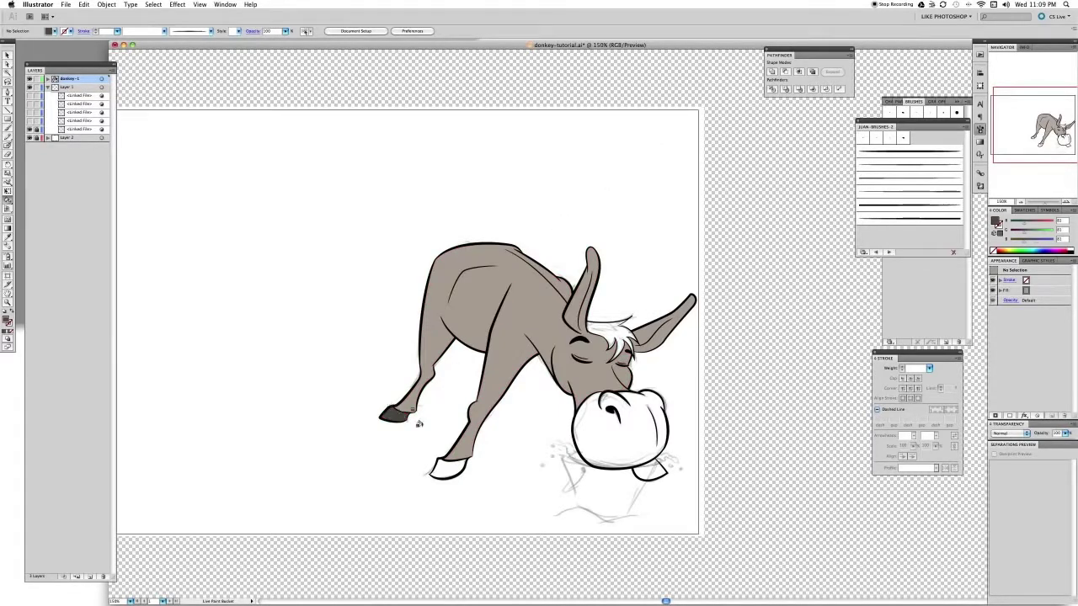
left_click(447, 467)
left_click(630, 460)
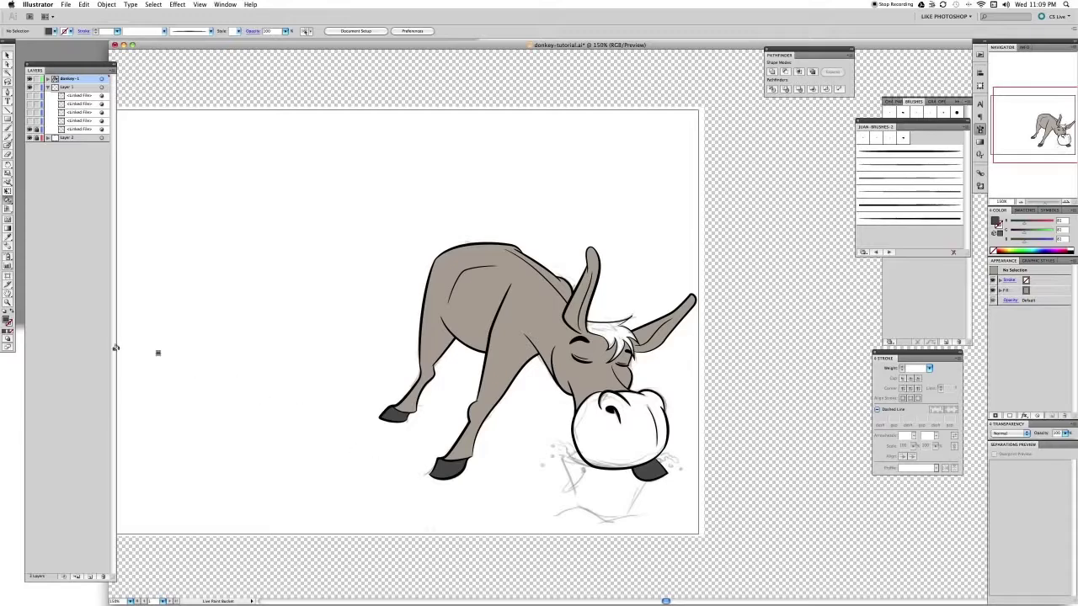
- Set the fill to brown 8C4A18 and paint the donkey's forelock with the Live Paint Bucket
double_click(7, 320)
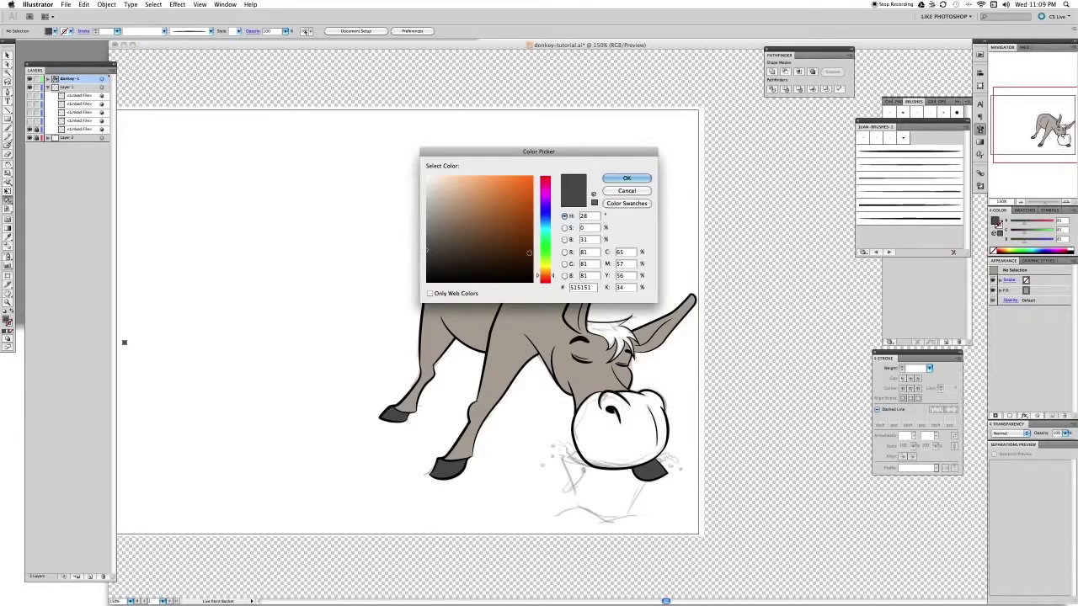
left_click_drag(490, 240, 519, 234)
left_click_drag(559, 278, 554, 275)
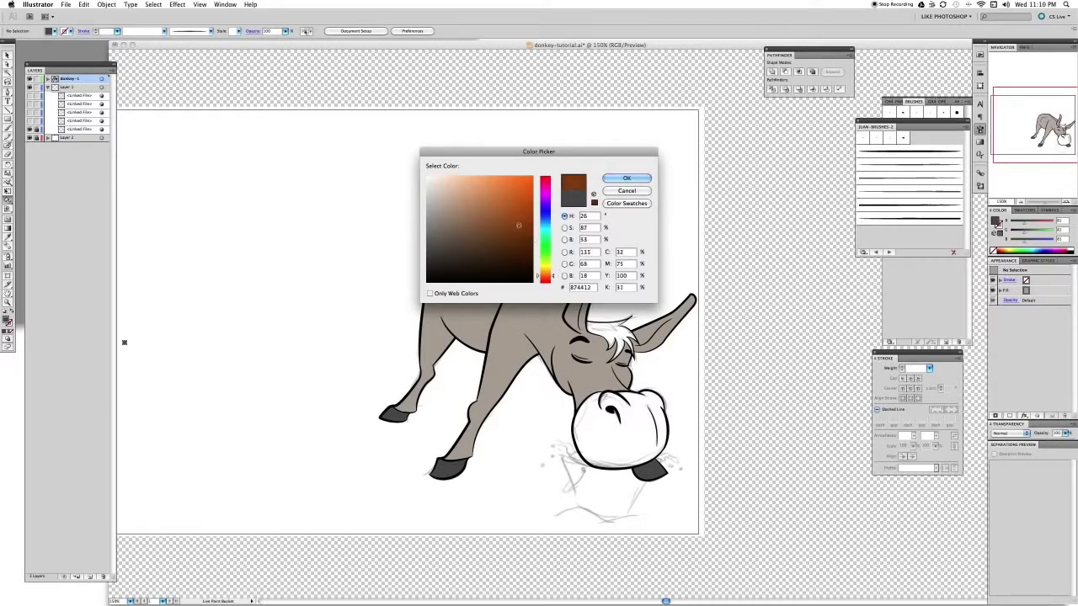
left_click(626, 178)
left_click(696, 266)
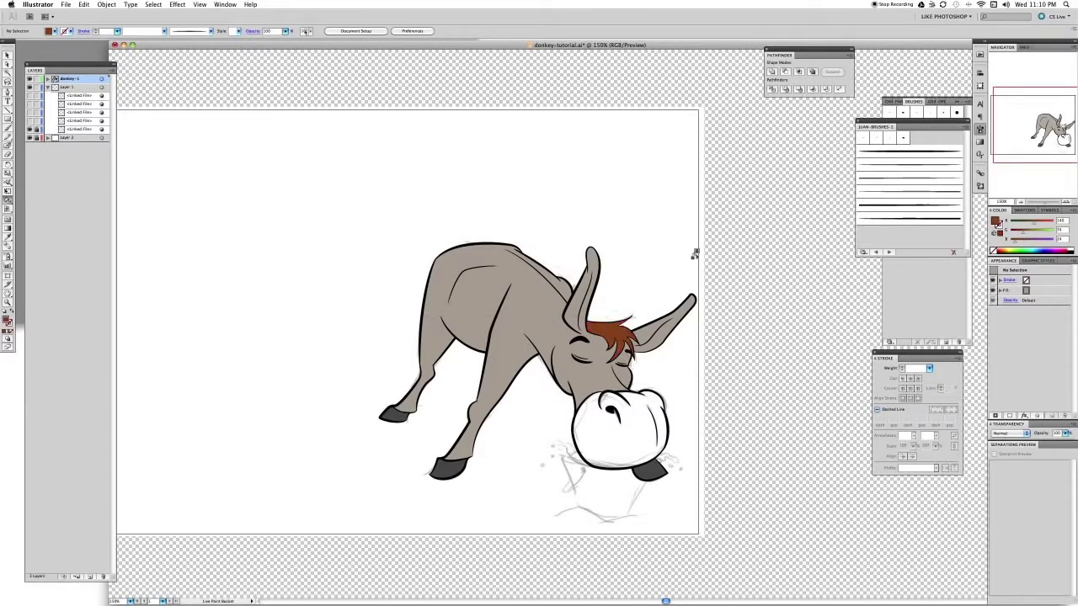
- Set the fill to light tan E5CCA3 and paint the donkey's muzzle with the Live Paint Bucket
double_click(7, 321)
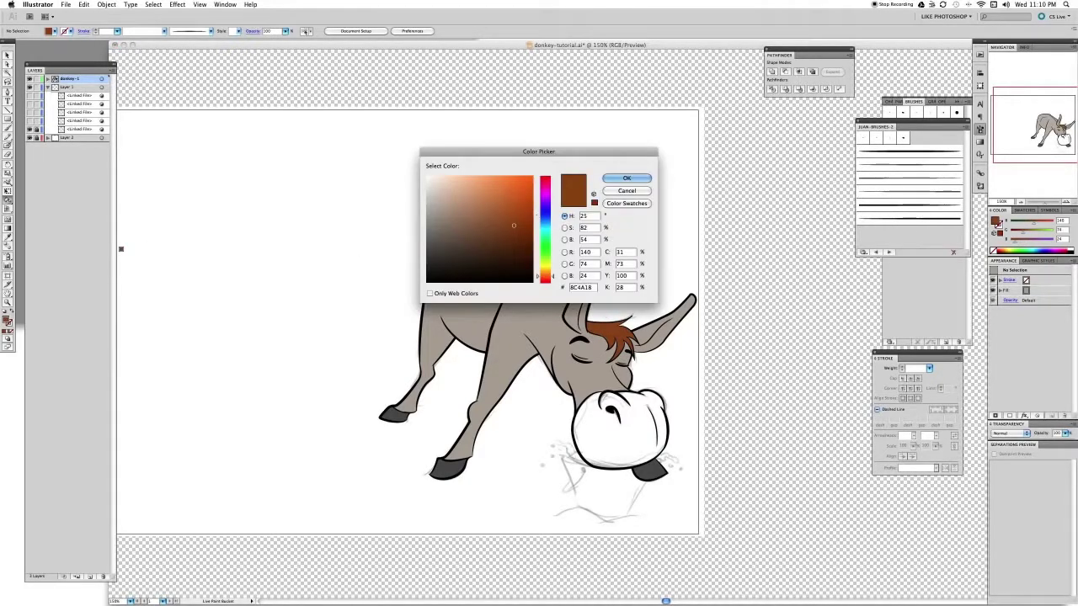
left_click_drag(546, 268, 546, 274)
left_click_drag(469, 199, 457, 186)
left_click(627, 177)
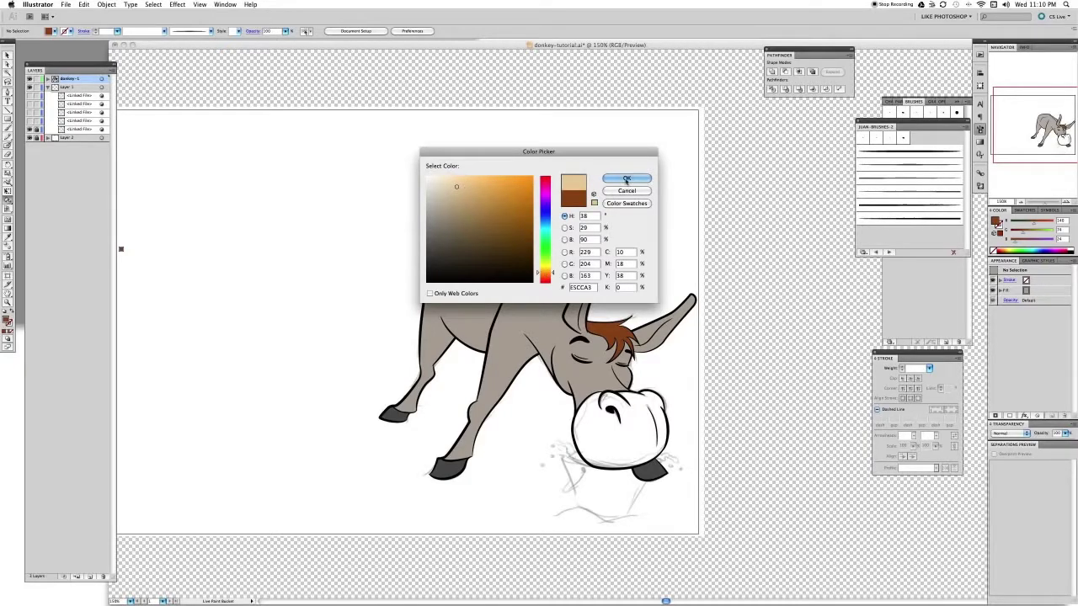
left_click(642, 411)
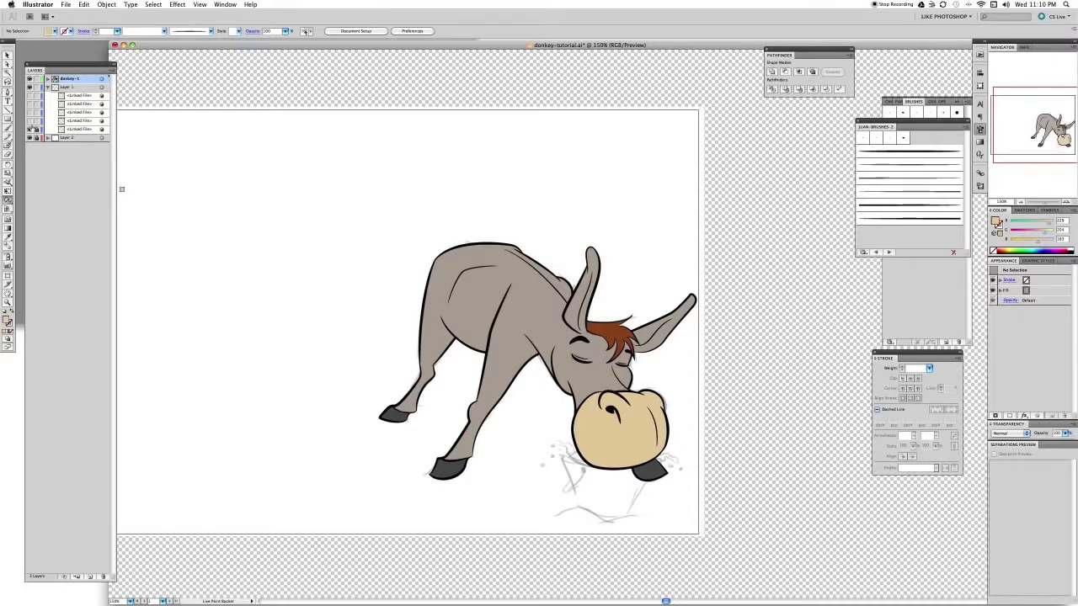
- Hide the rough sketches in Layer 1, and lock and hide the donkey-1 layer
left_click(30, 88)
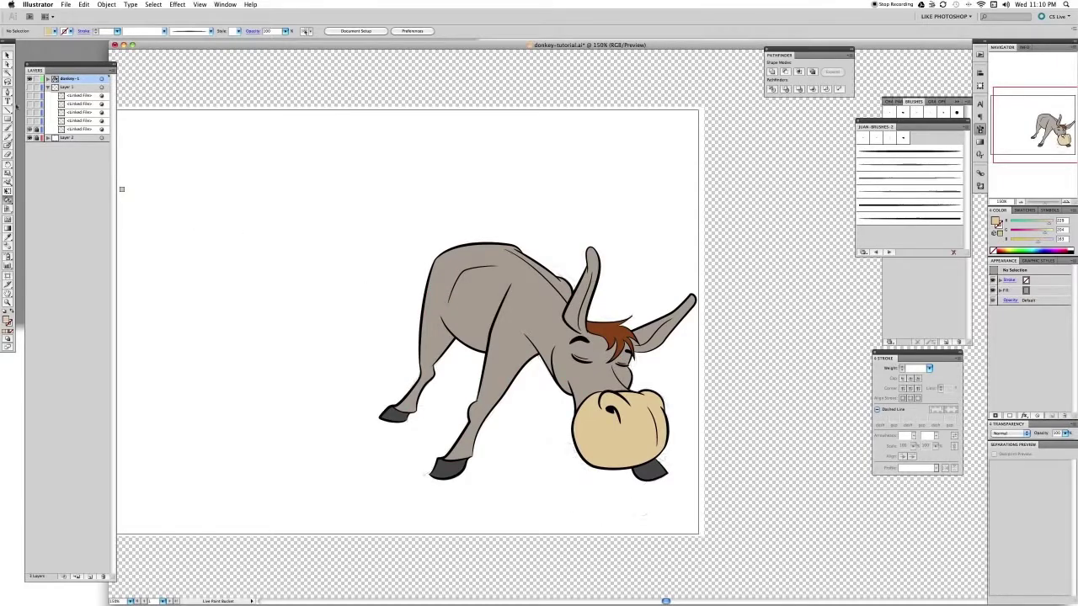
left_click(37, 79)
left_click(31, 79)
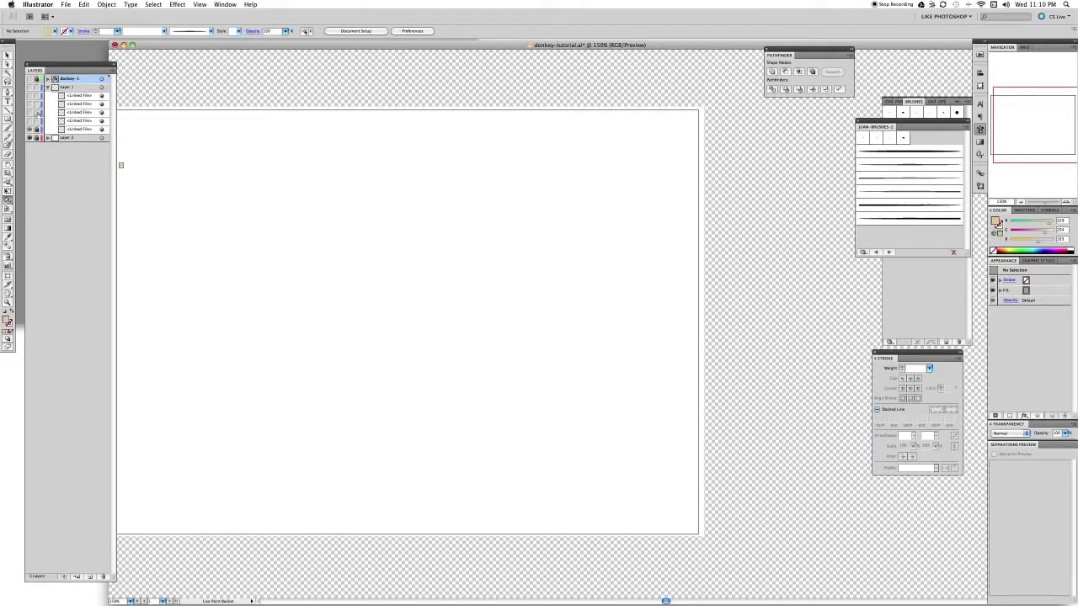
- Show Layer 1 with the second frame's rough sketch visible and locked in place of the first frame's
left_click(30, 88)
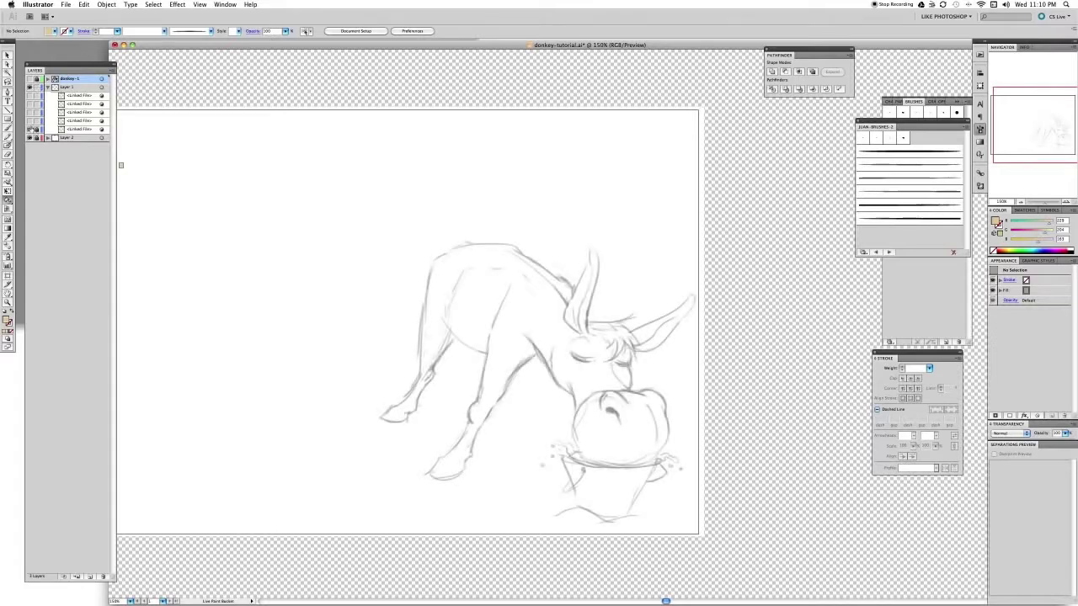
left_click(30, 136)
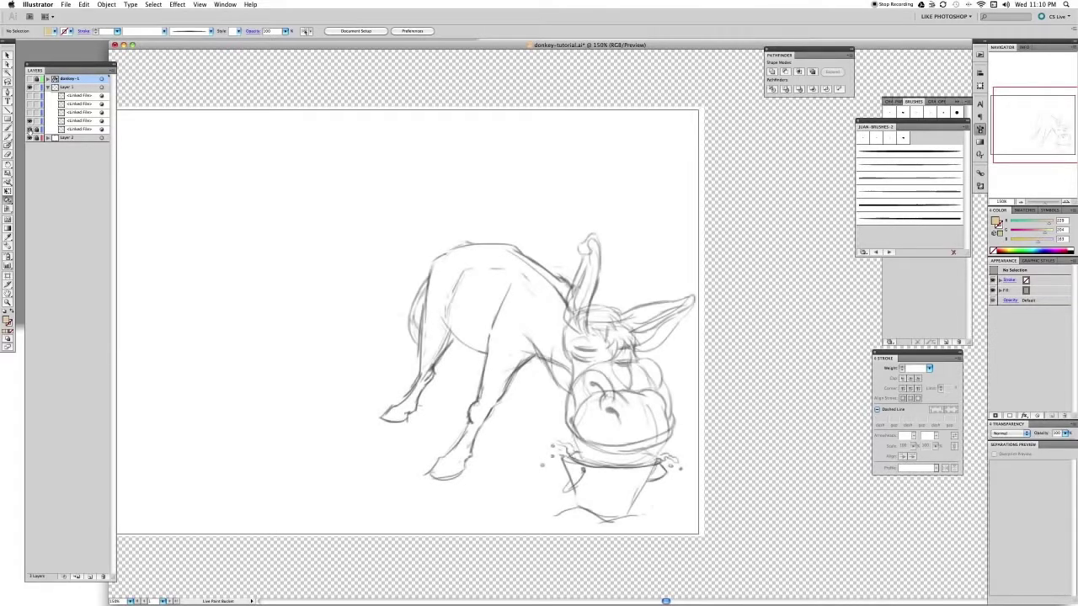
left_click(30, 122)
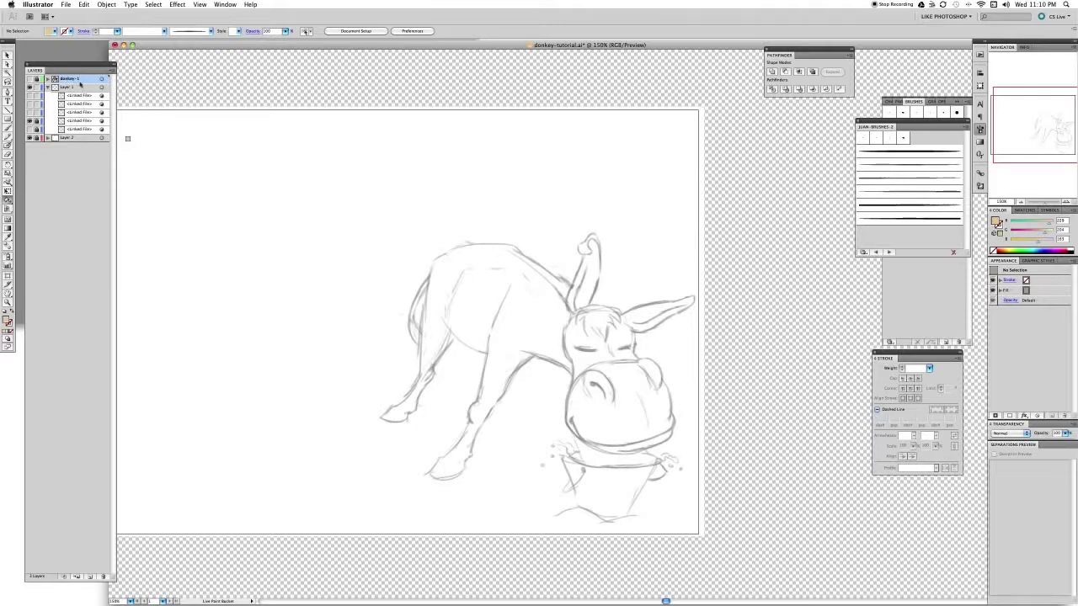
- Create a new layer above donkey-1 and name it donkey-2
key("super+l")
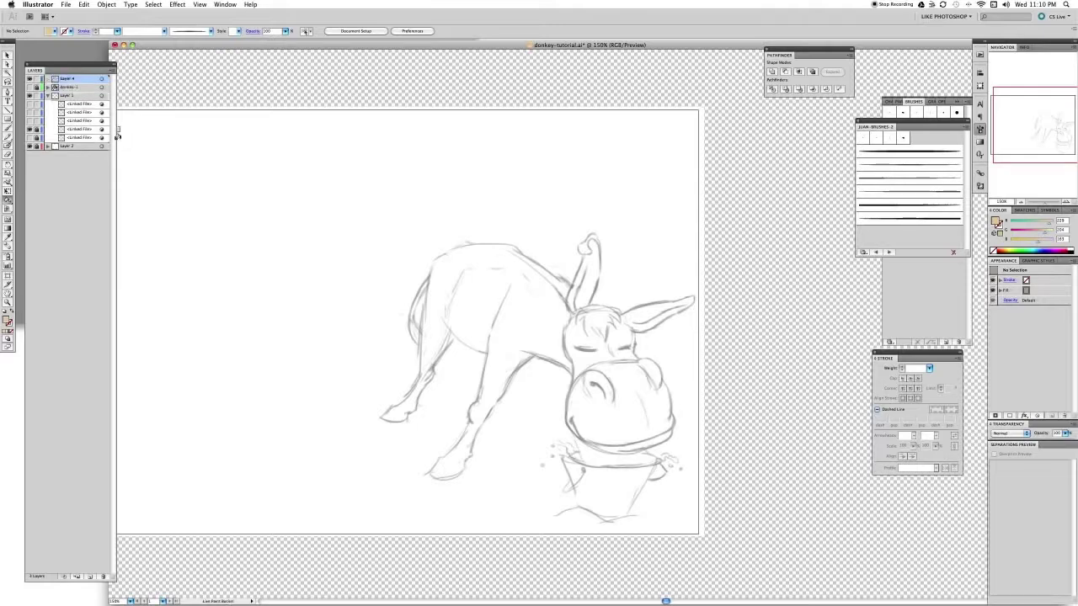
double_click(65, 78)
type("donkey-2")
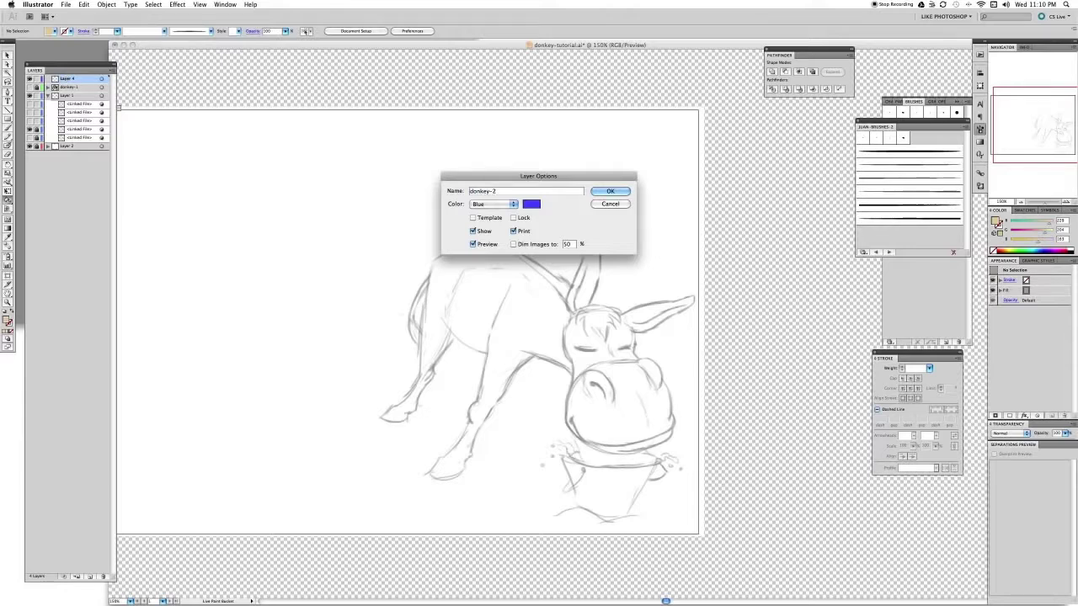
key("Return")
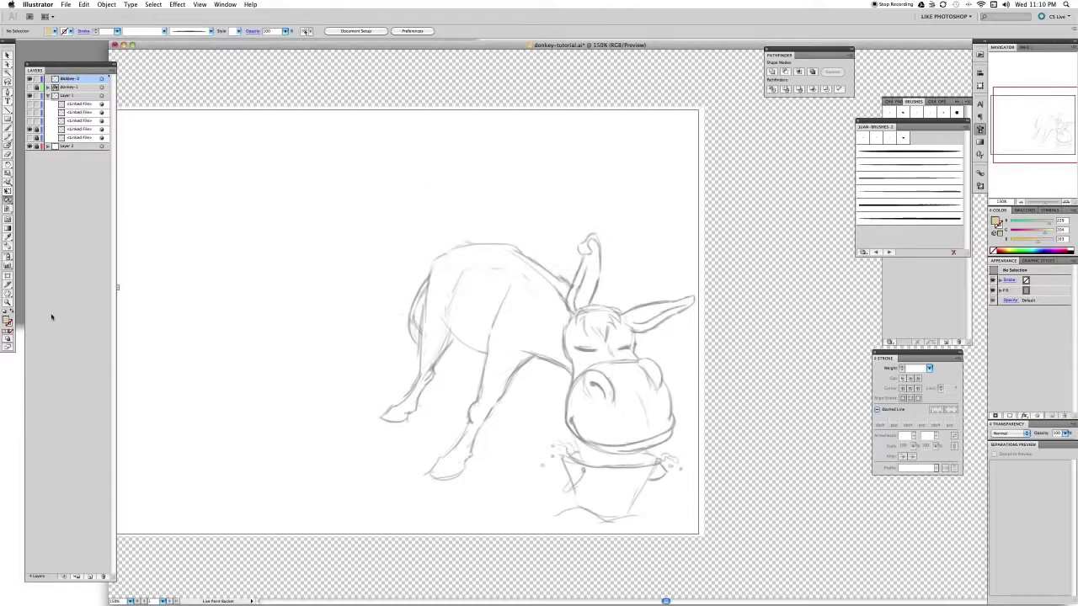
- Swap the fill and stroke so there is no fill, and set the stroke colour to black
left_click(12, 311)
double_click(10, 324)
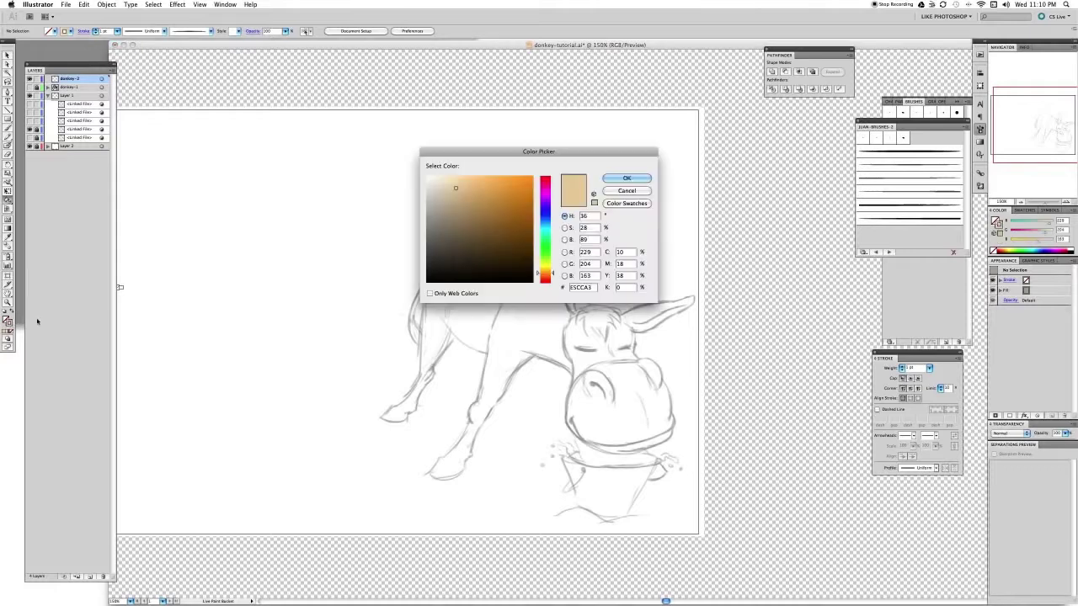
left_click(427, 283)
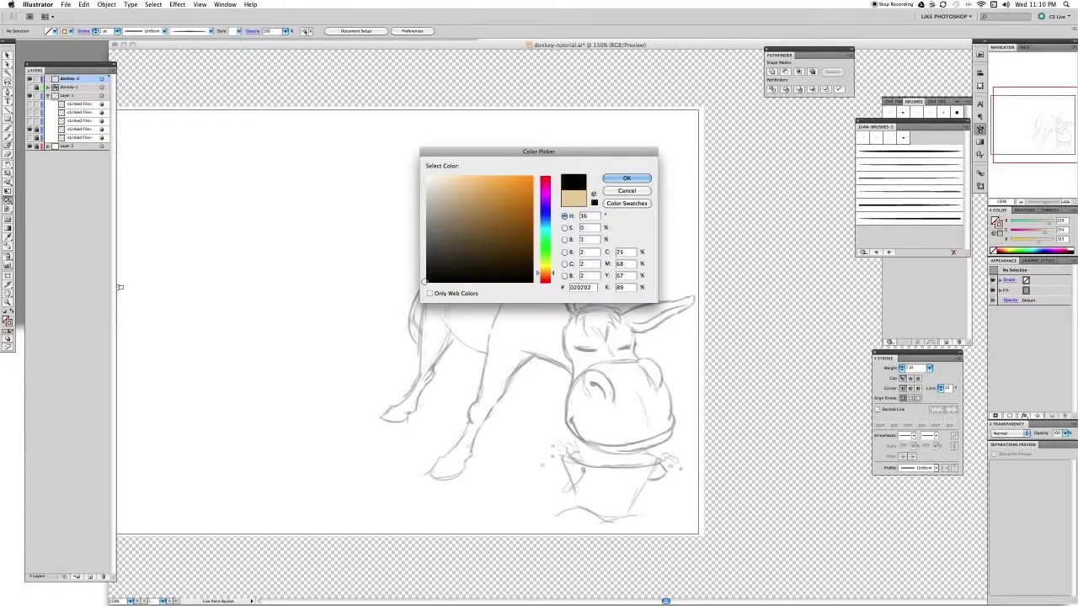
left_click(611, 179)
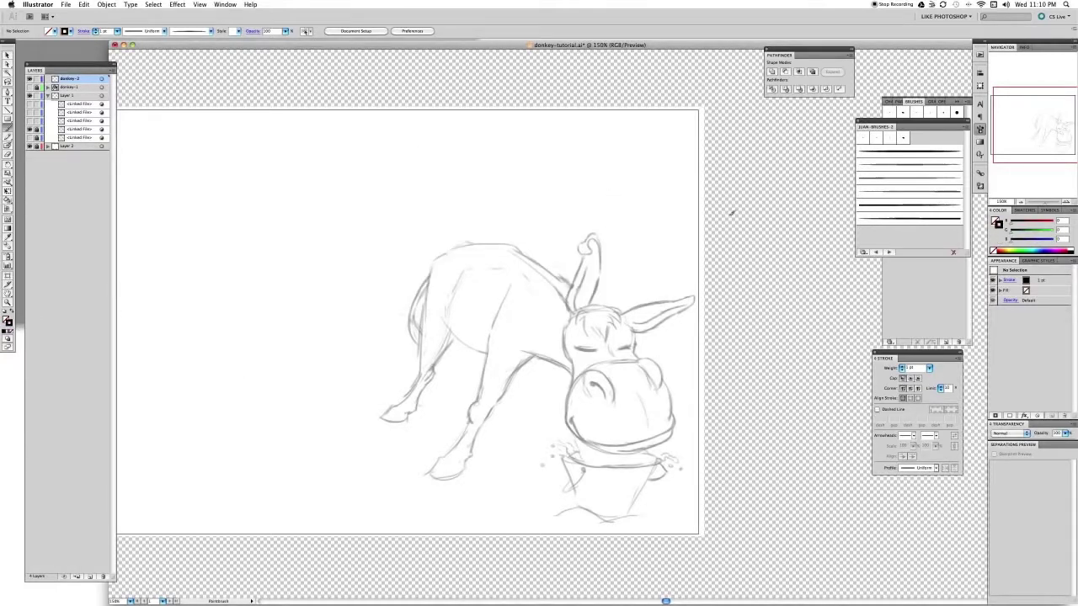
- Ink the curved line along the near side of the second-frame donkey's head with Art Brush 2 and reshape it to the sketch
left_click(894, 156)
left_click_drag(571, 321, 581, 355)
key("a")
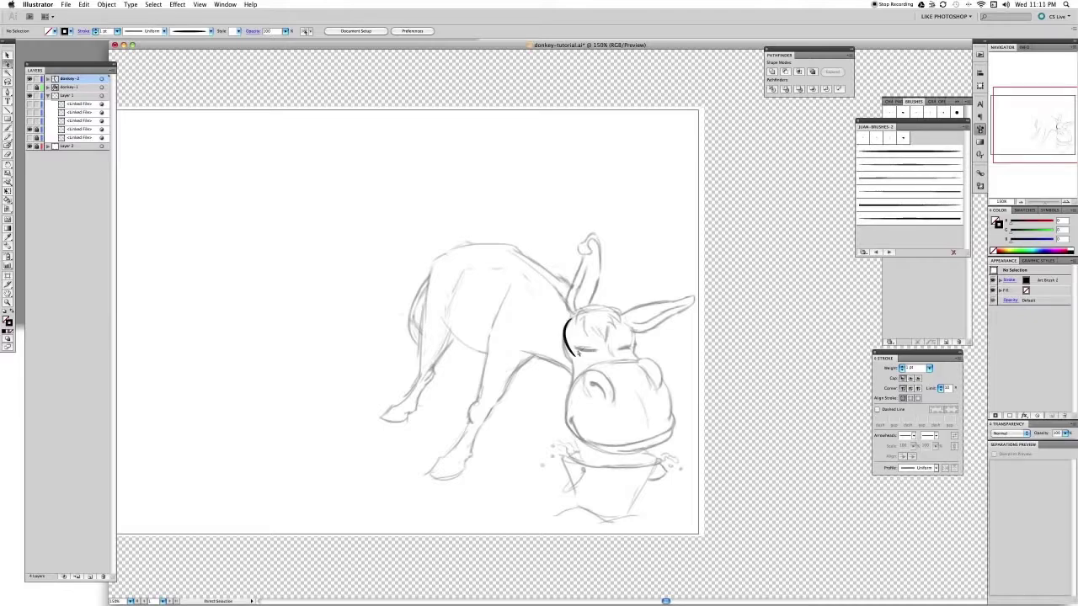
left_click(572, 352)
left_click(572, 341)
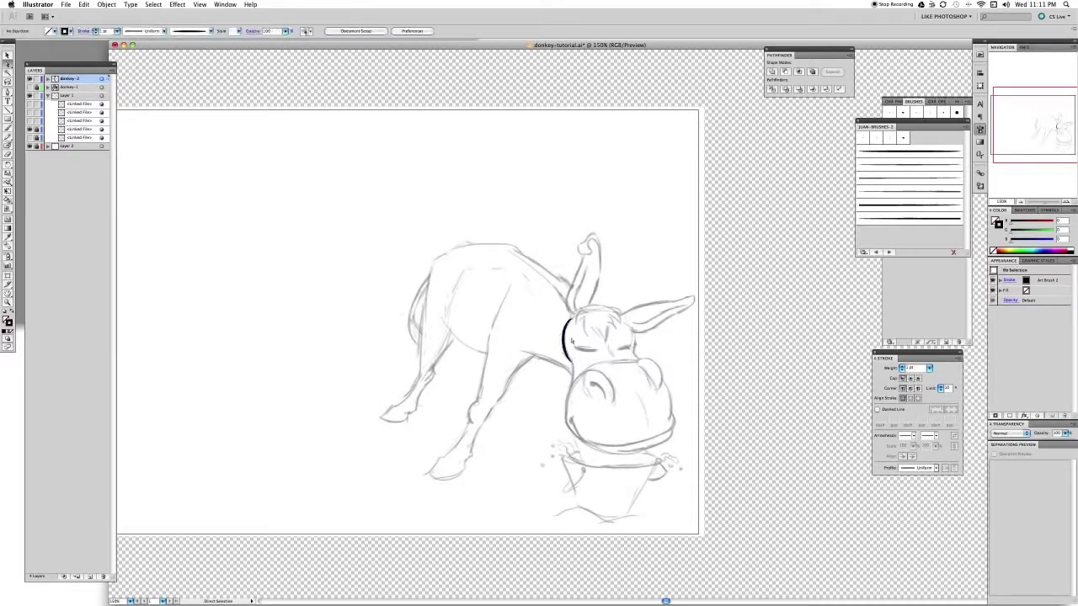